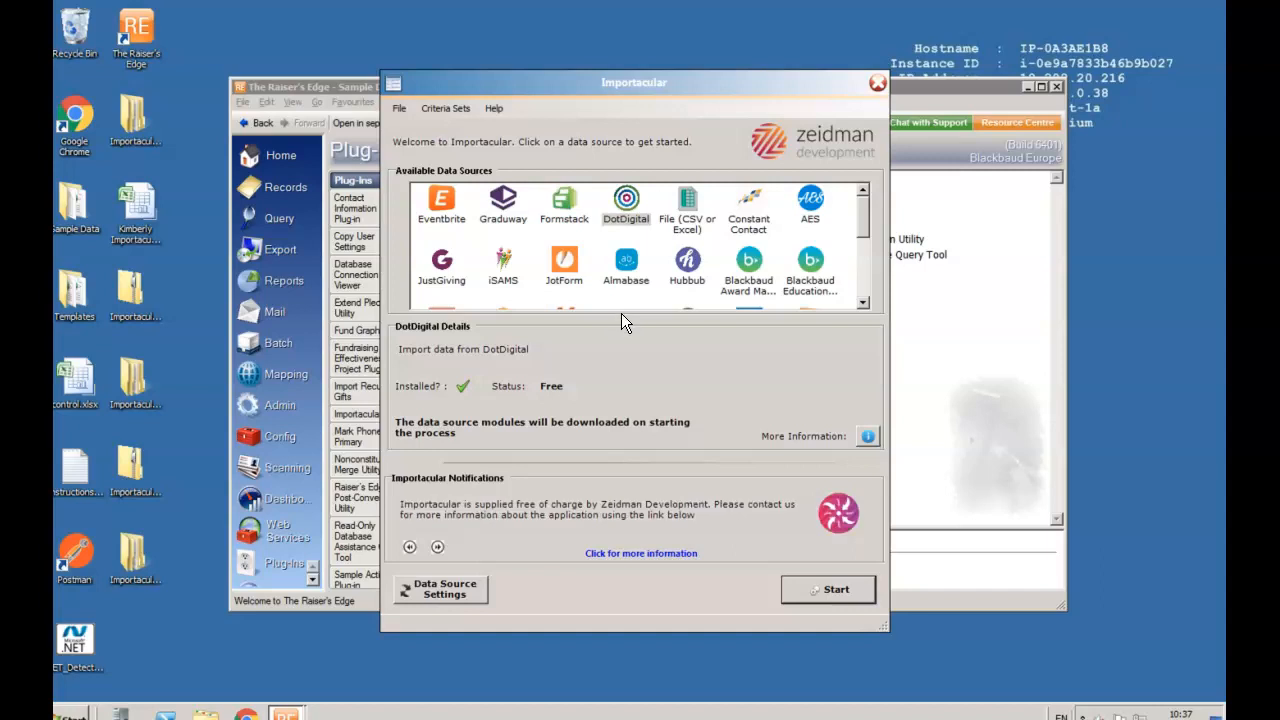
- Start a DotDigital import using the Changed Contacts Since activity, retrieving changes from 26/02/2019 10:33
click(624, 212)
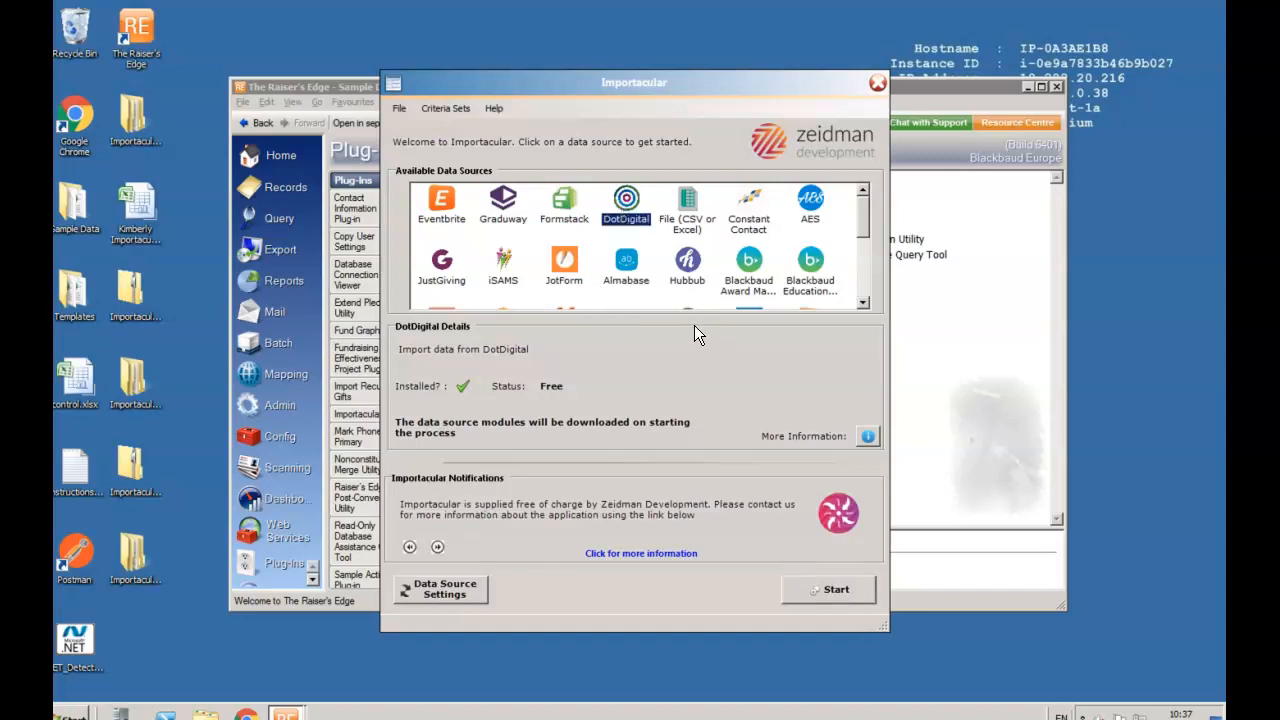
click(831, 591)
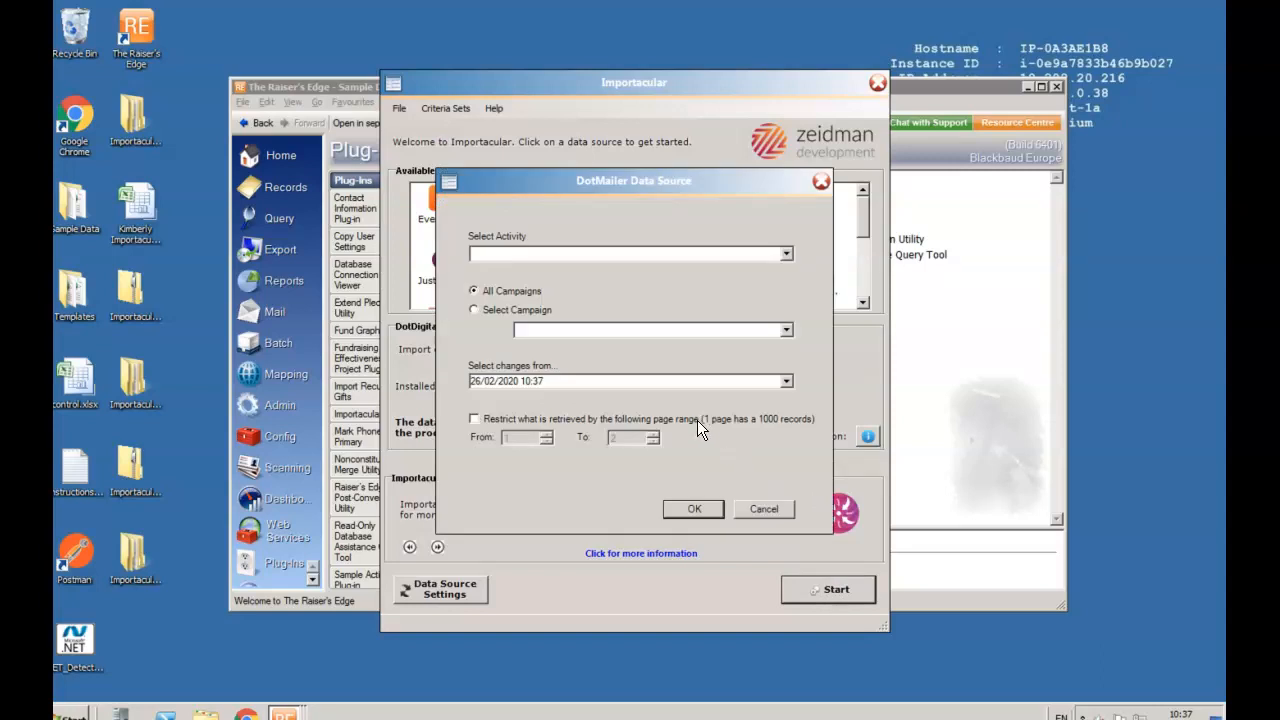
click(787, 254)
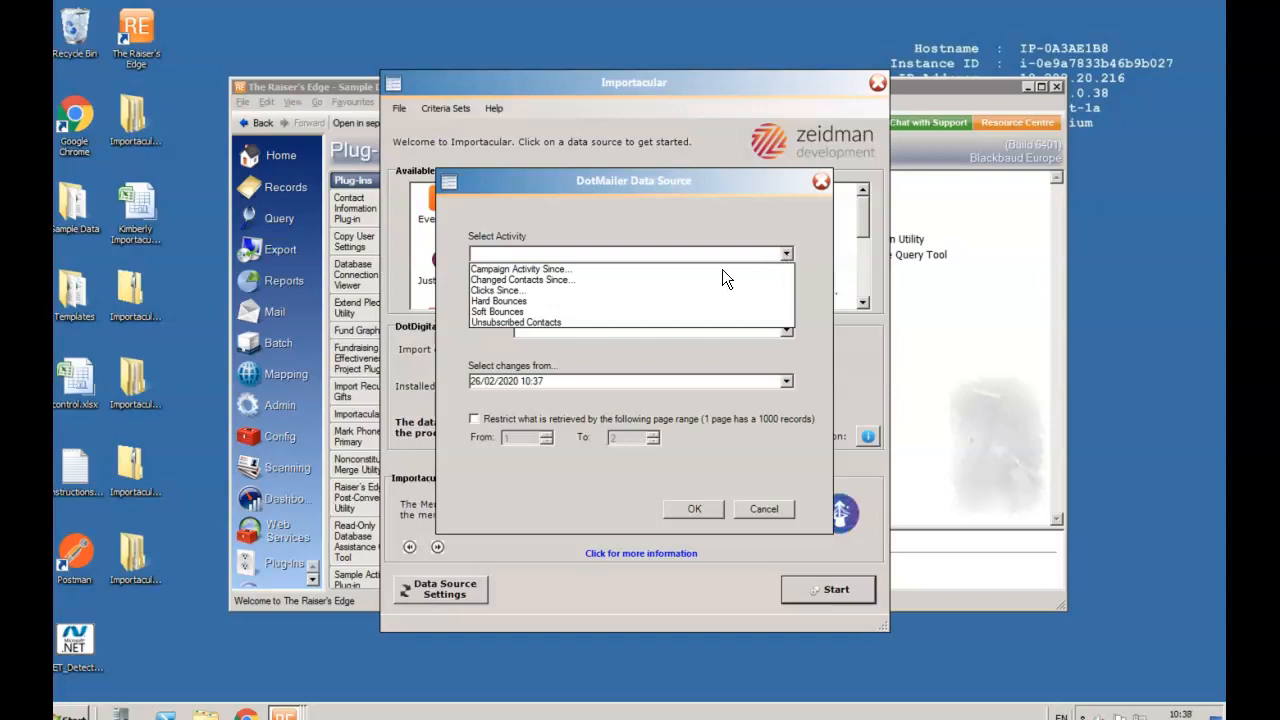
click(562, 280)
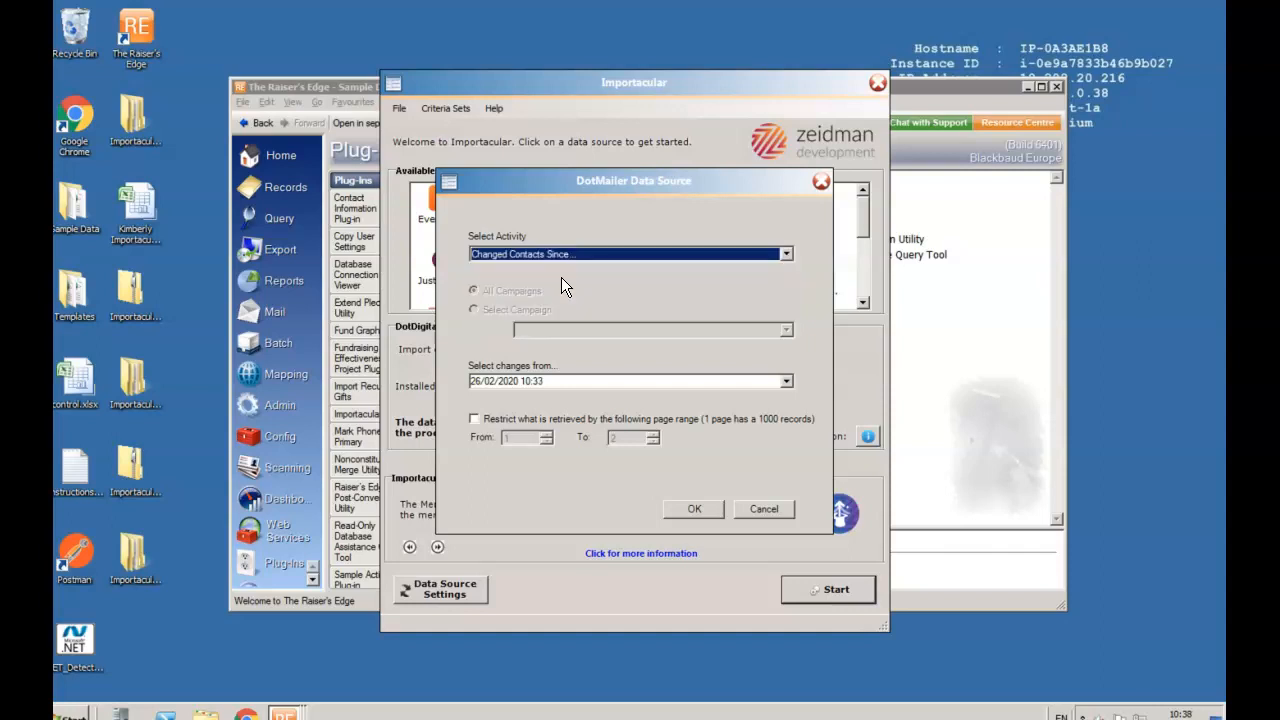
click(508, 382)
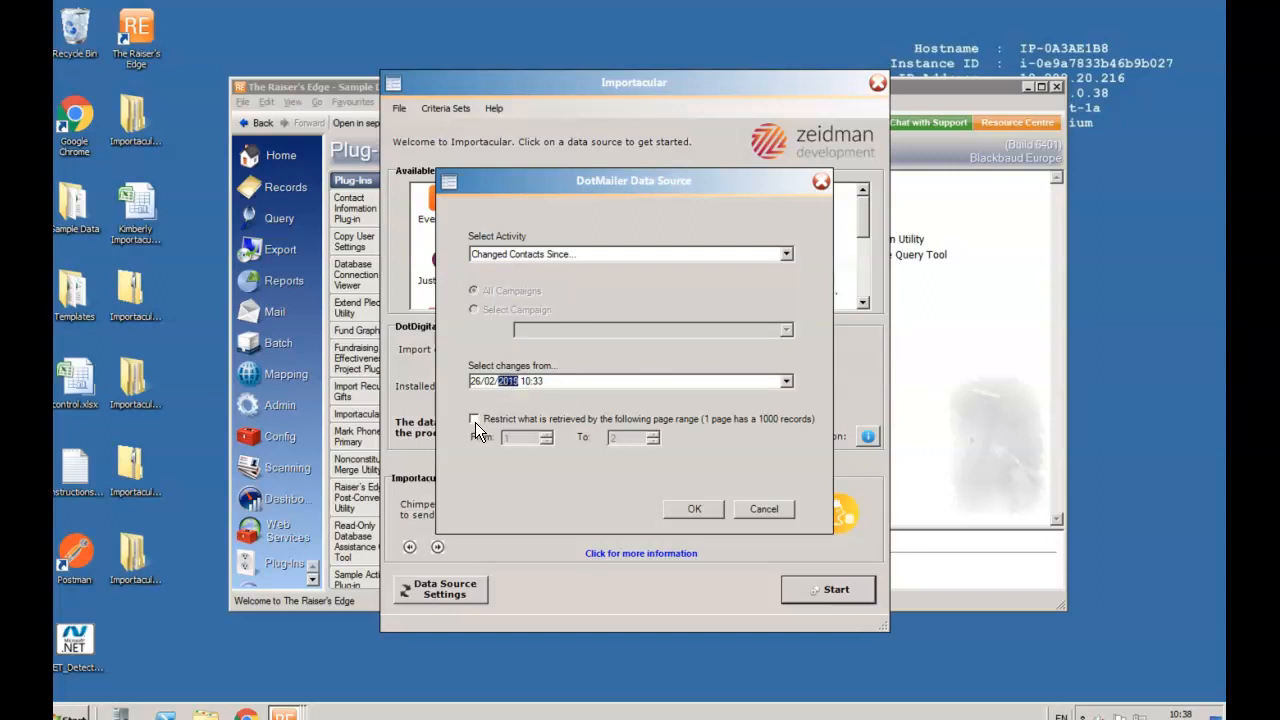
click(695, 509)
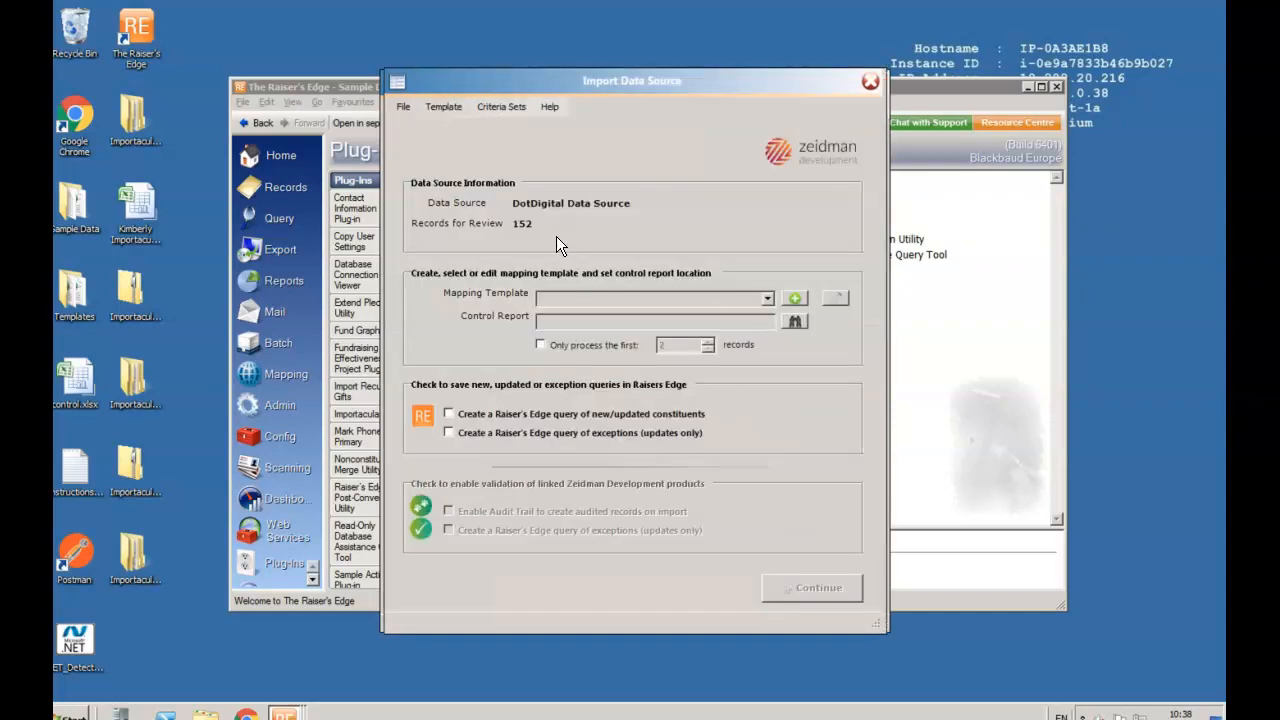
- Choose the DotDigital Contact Info mapping template and open it for editing
click(770, 299)
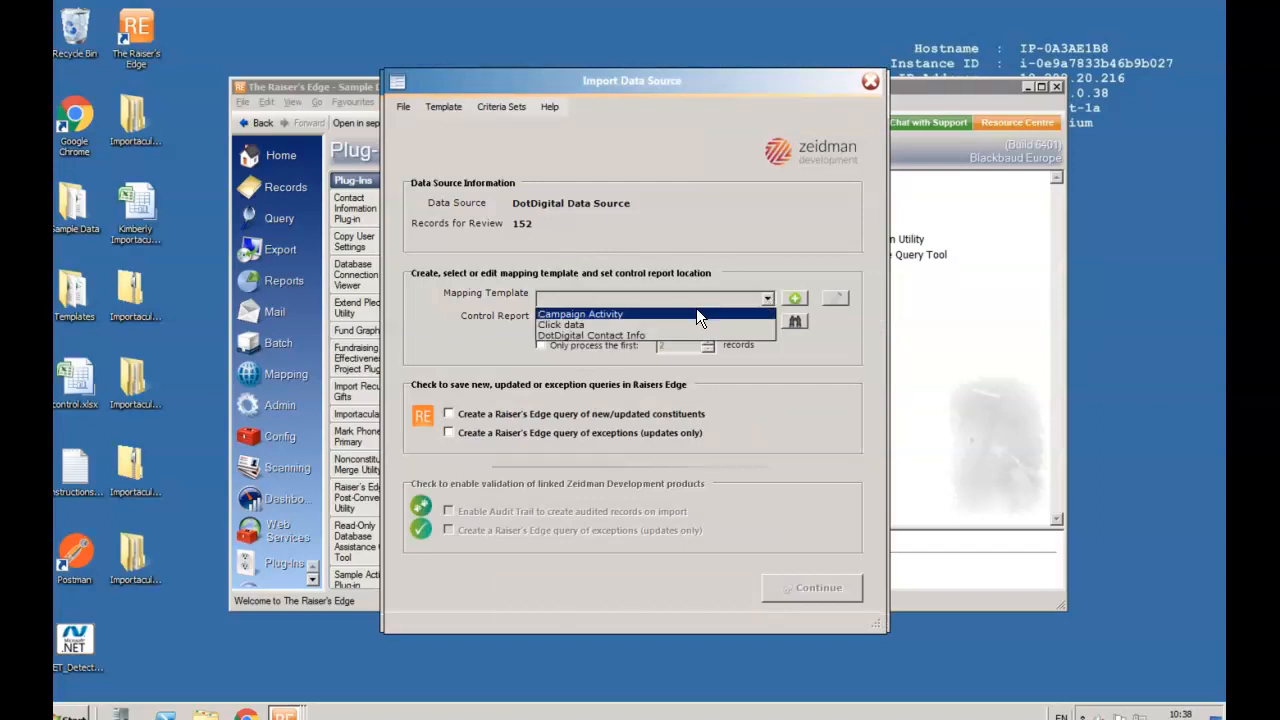
click(688, 335)
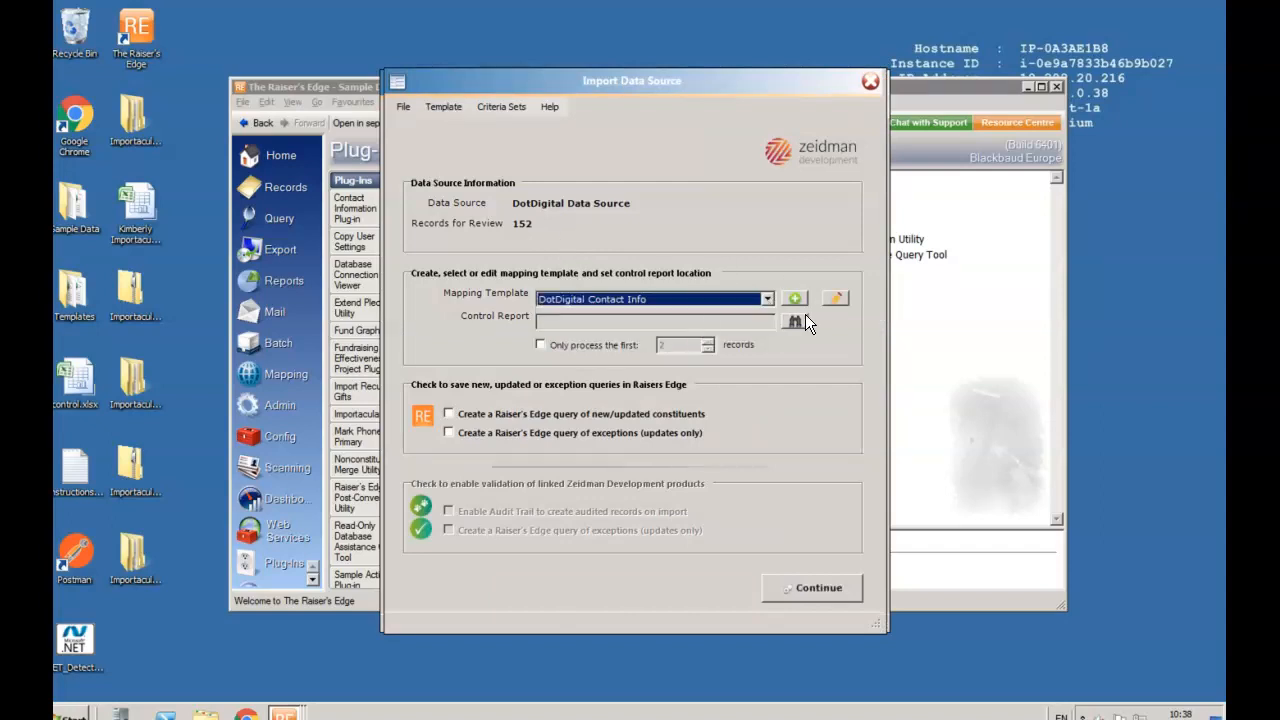
click(839, 299)
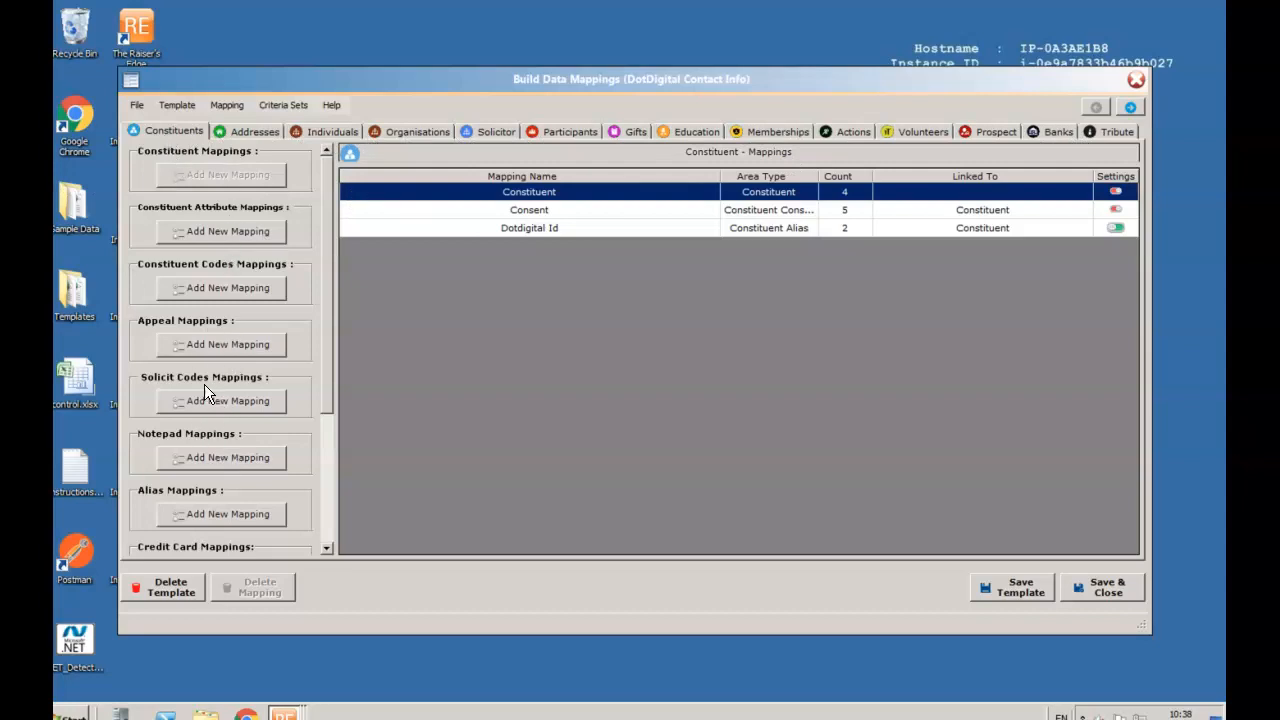
- Examine the Constituent mapping's Raiser's Edge fields and the source fields available for them
double_click(557, 193)
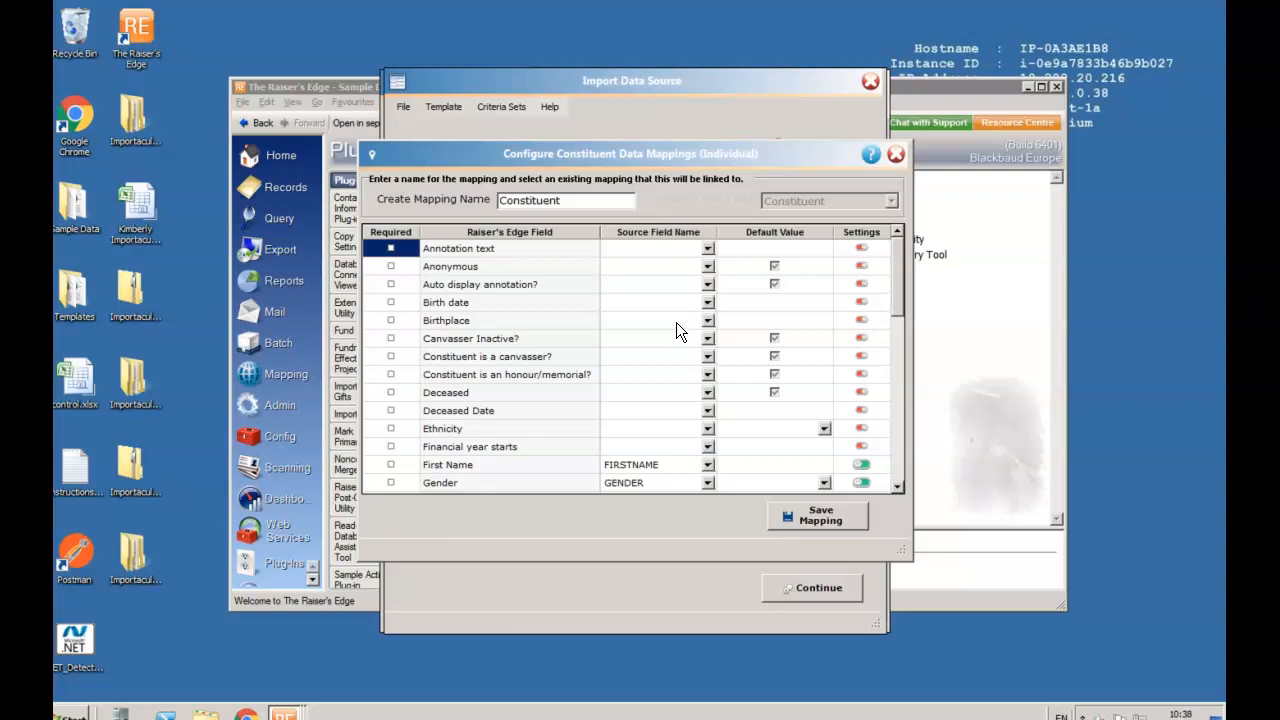
click(707, 250)
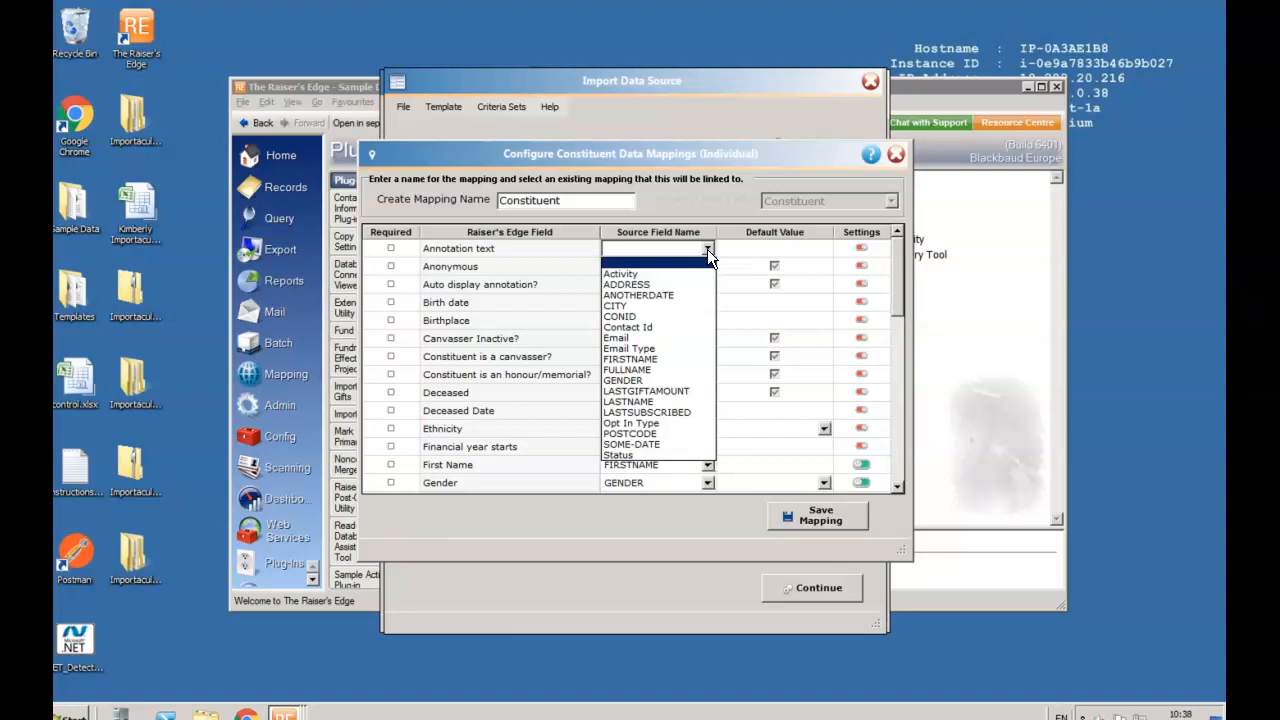
click(707, 249)
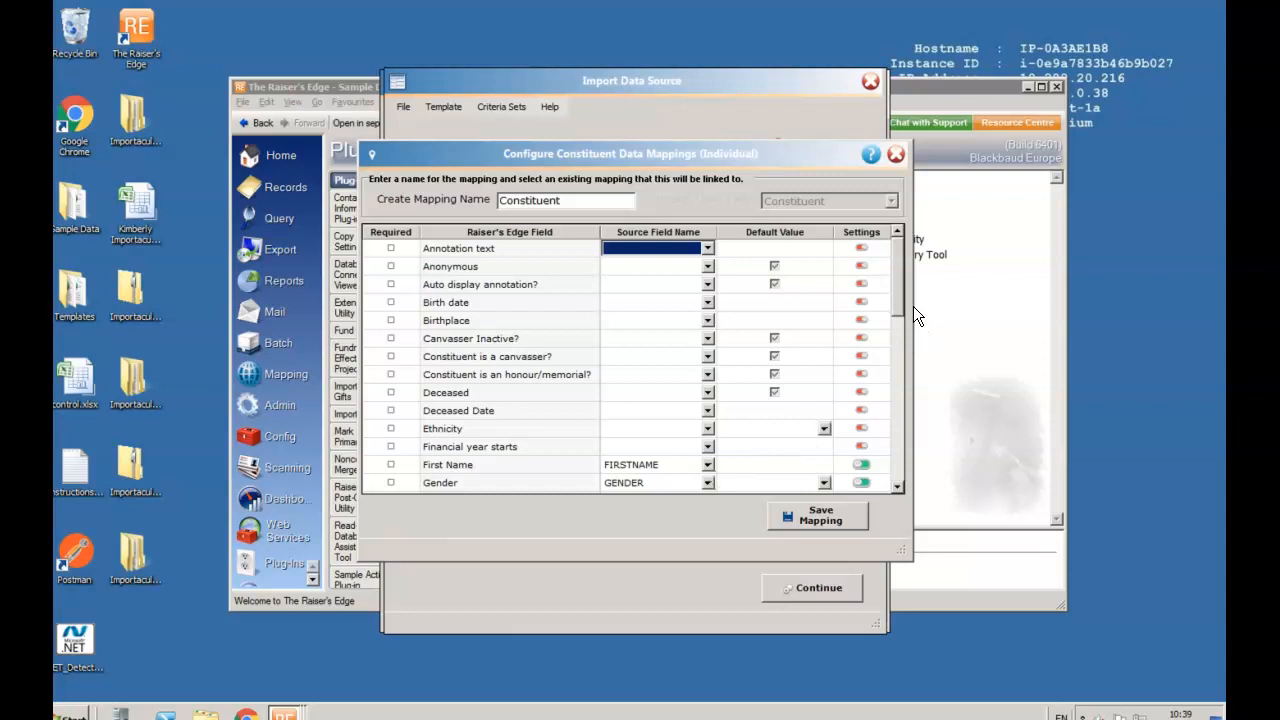
drag(902, 304, 903, 345)
scroll(860, 350, down, 1)
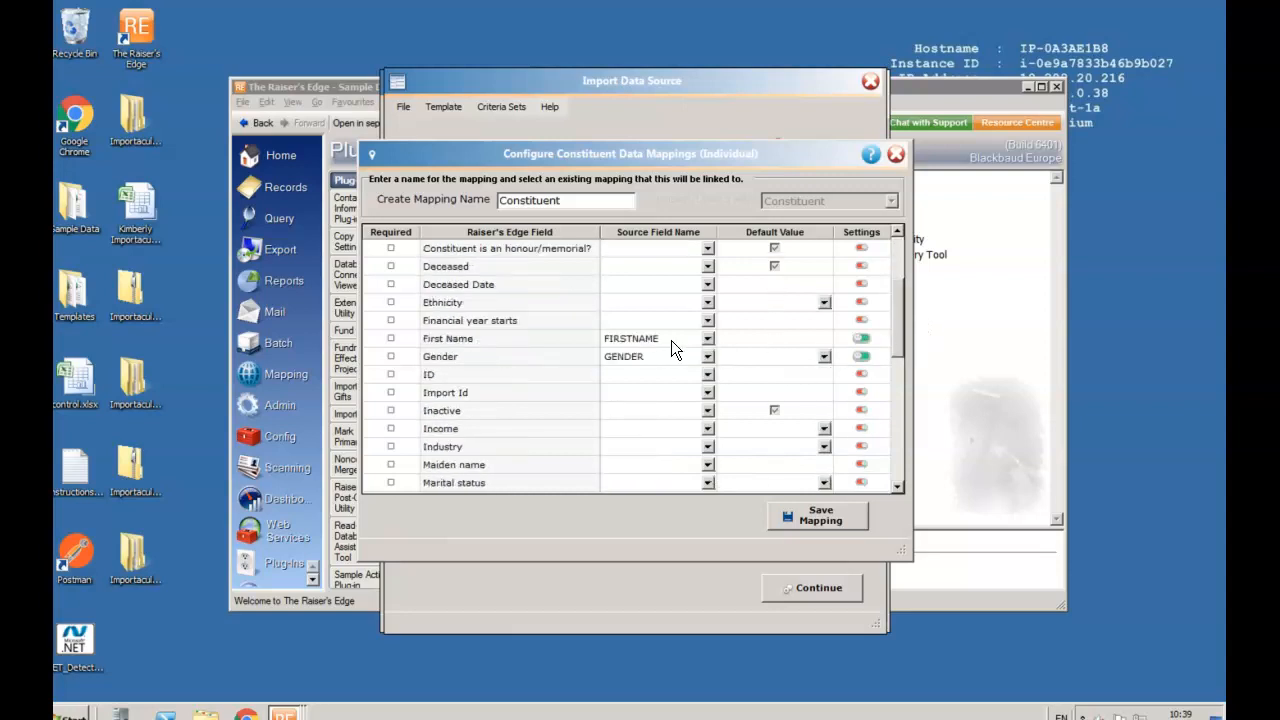
drag(897, 338, 900, 480)
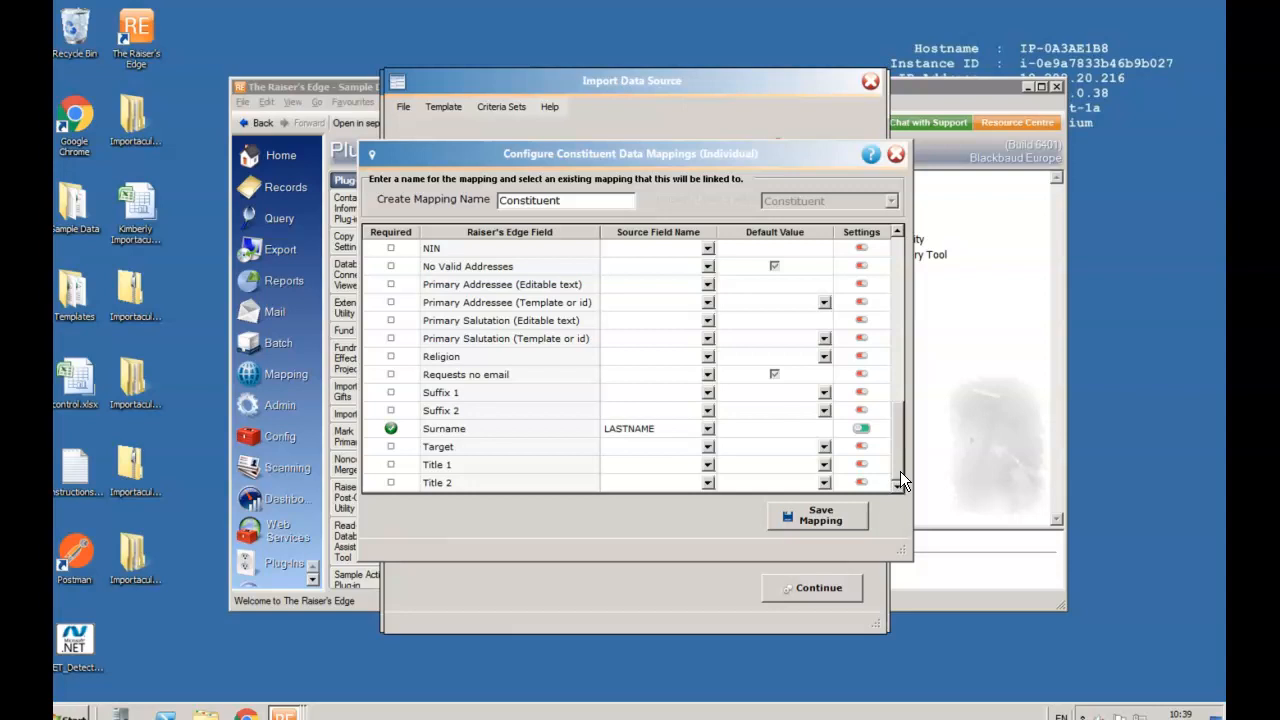
- Review the Surname field's update, text casing and transformation settings, then close the Constituent mapping
click(862, 429)
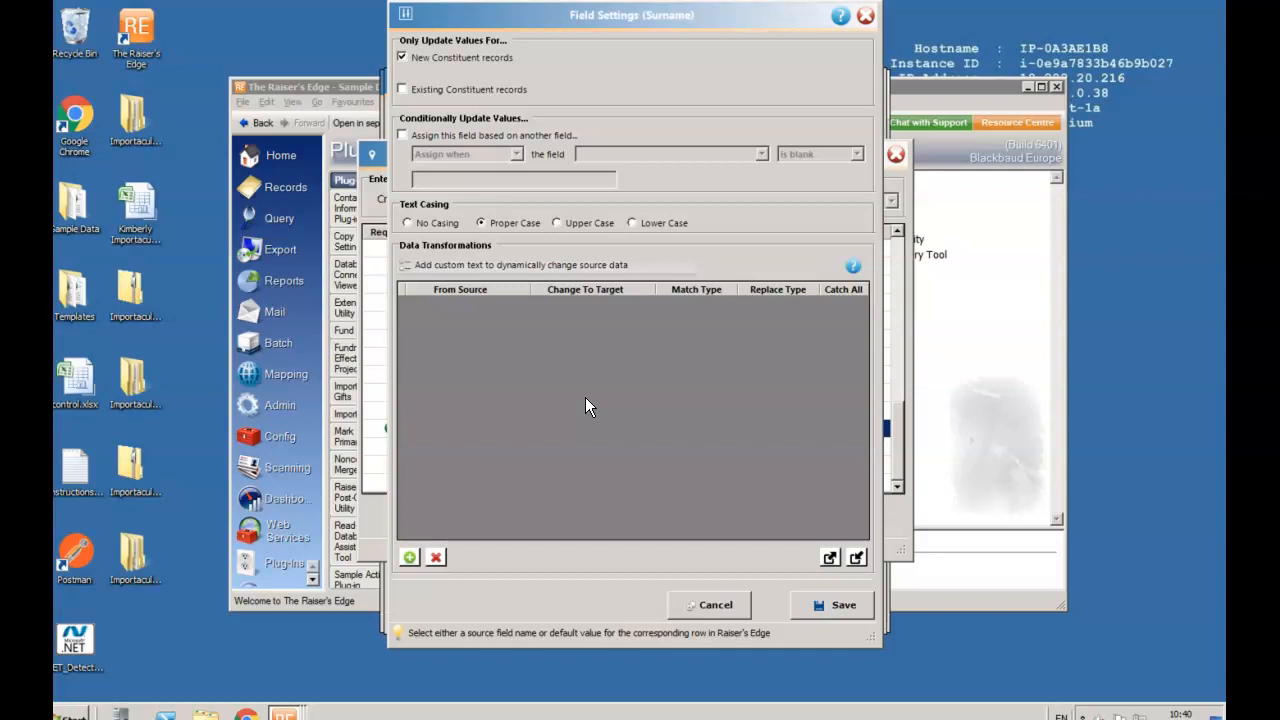
click(824, 607)
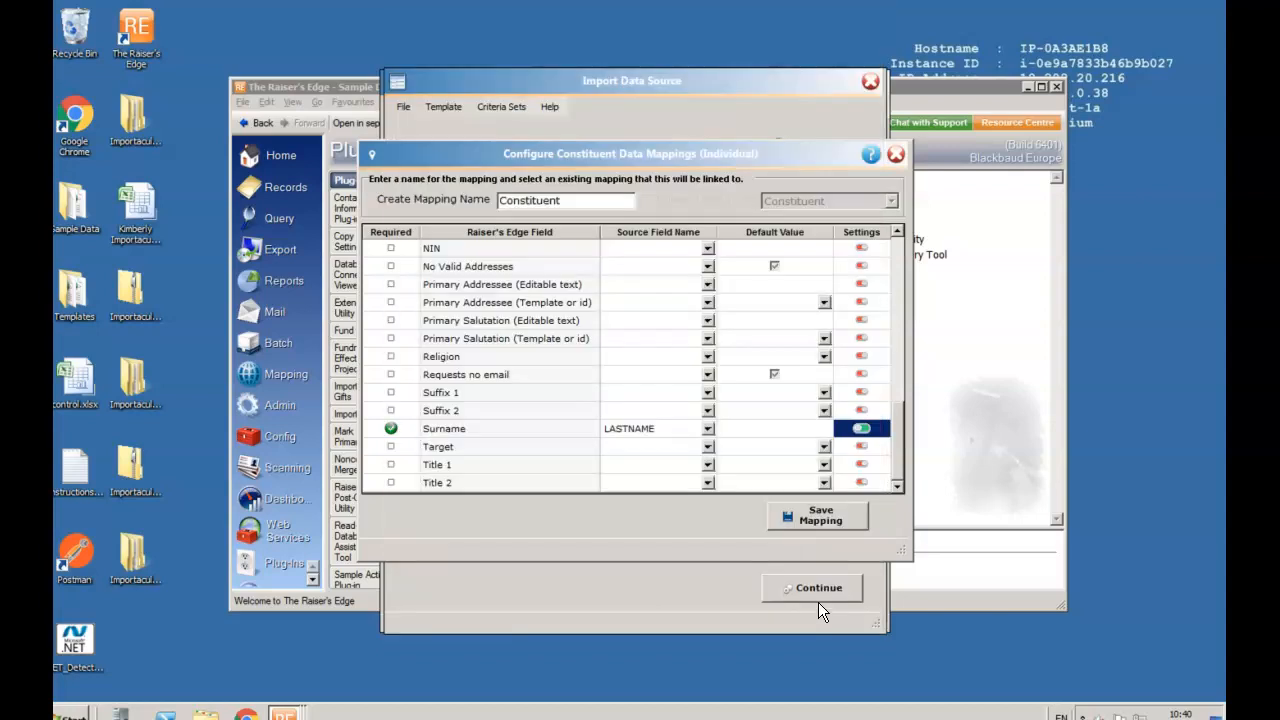
click(898, 155)
click(702, 405)
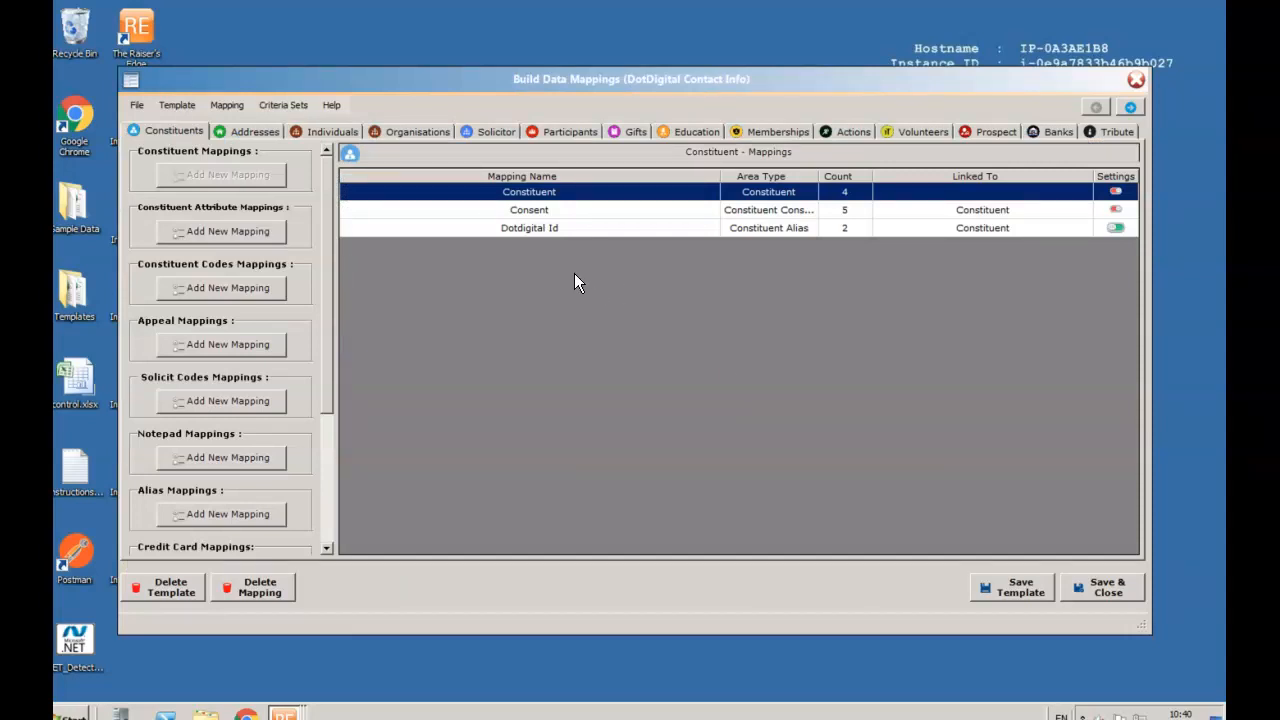
- Review the field assignments and default values of the Consent and Dotdigital Id mappings
double_click(604, 211)
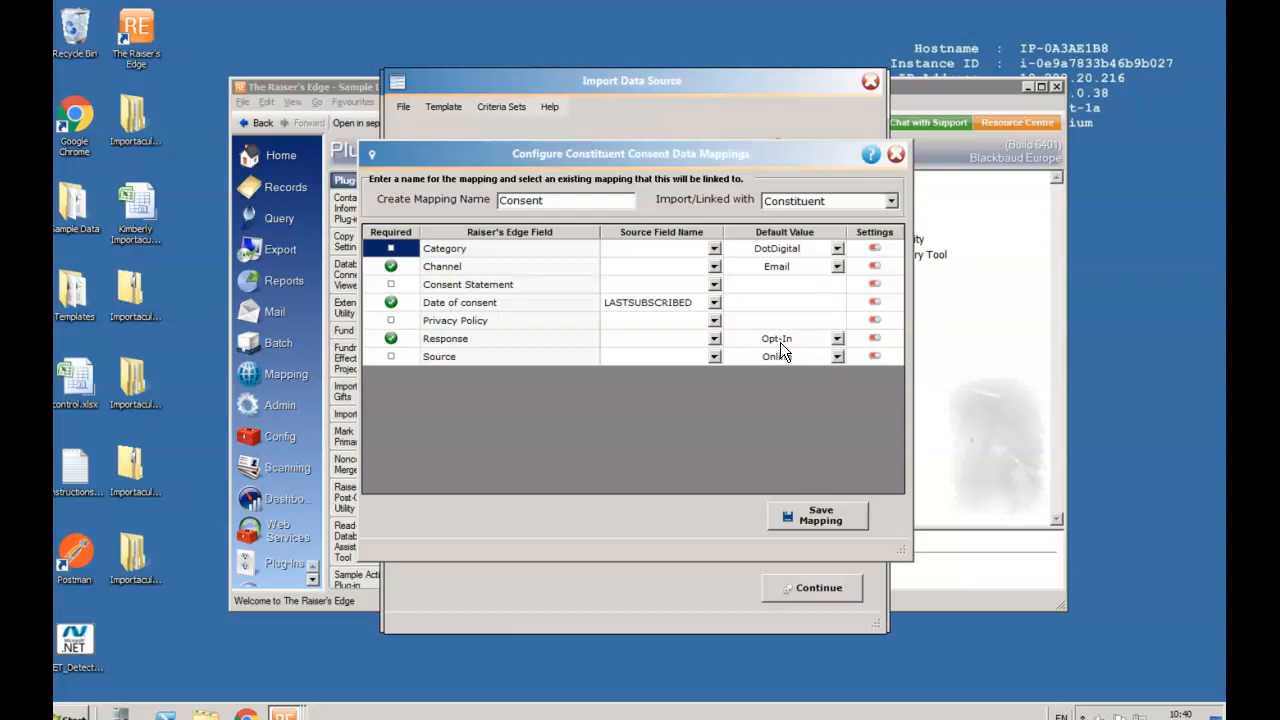
click(819, 521)
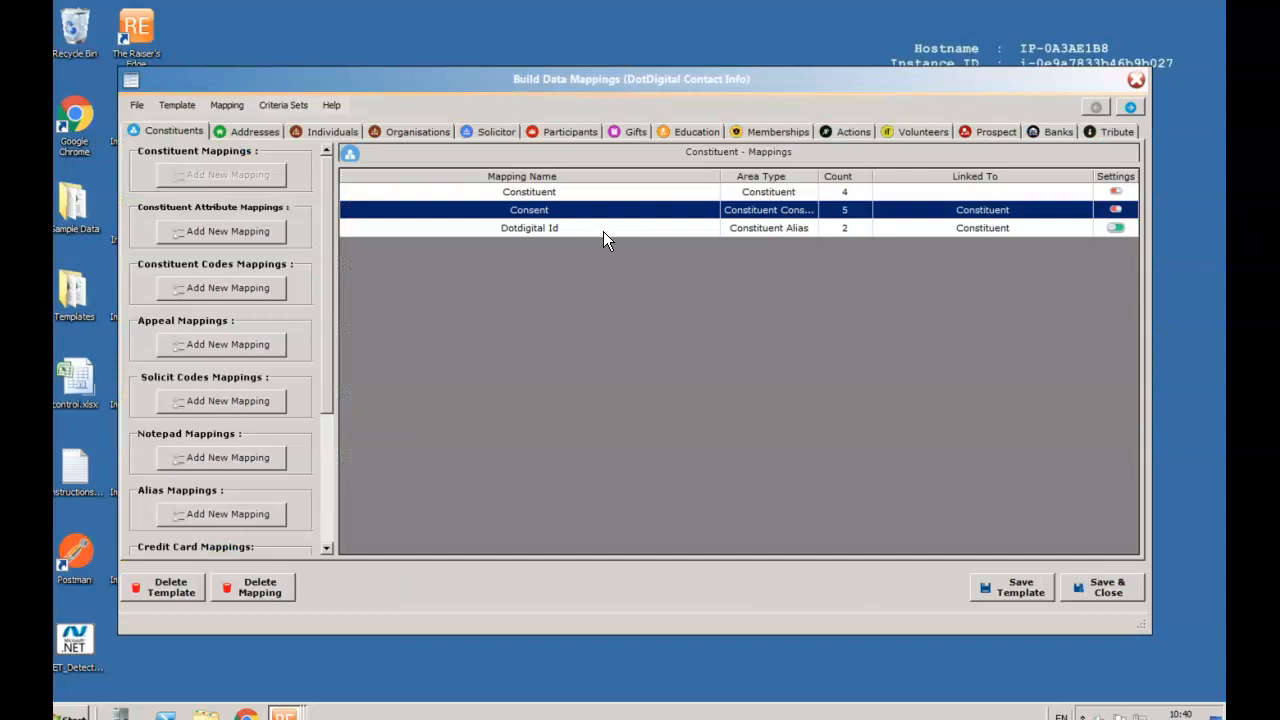
double_click(603, 231)
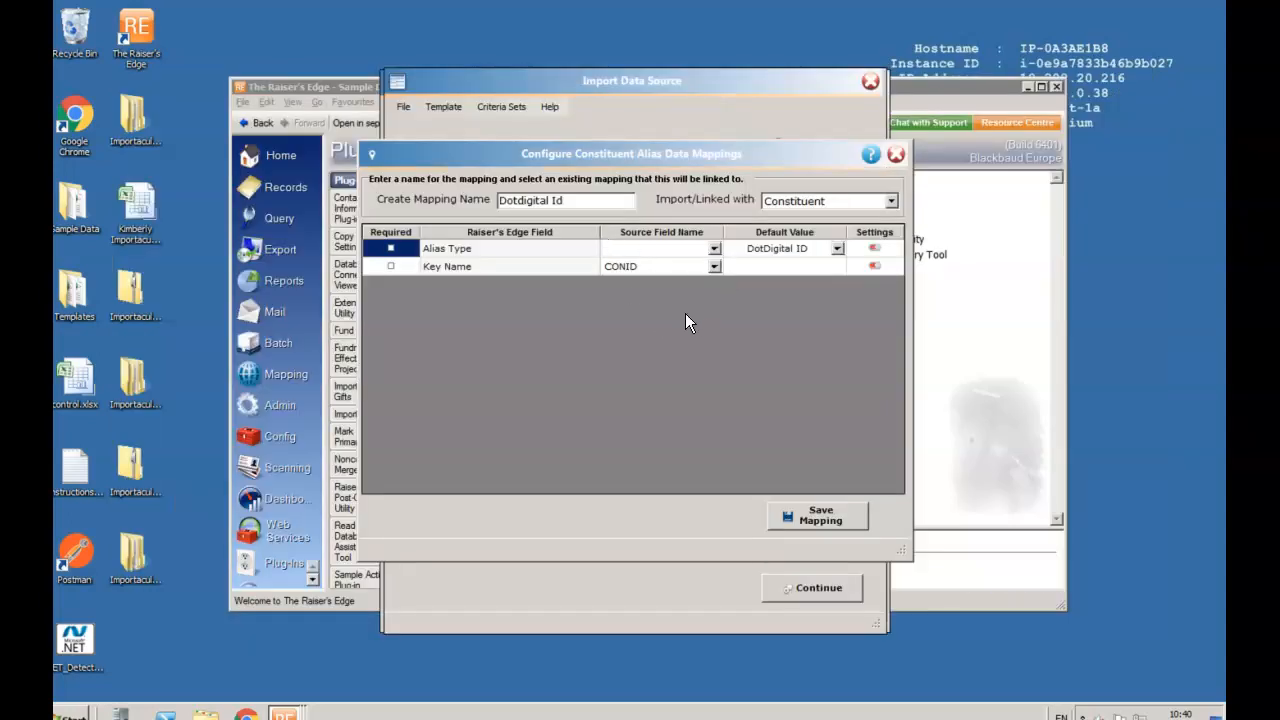
click(896, 155)
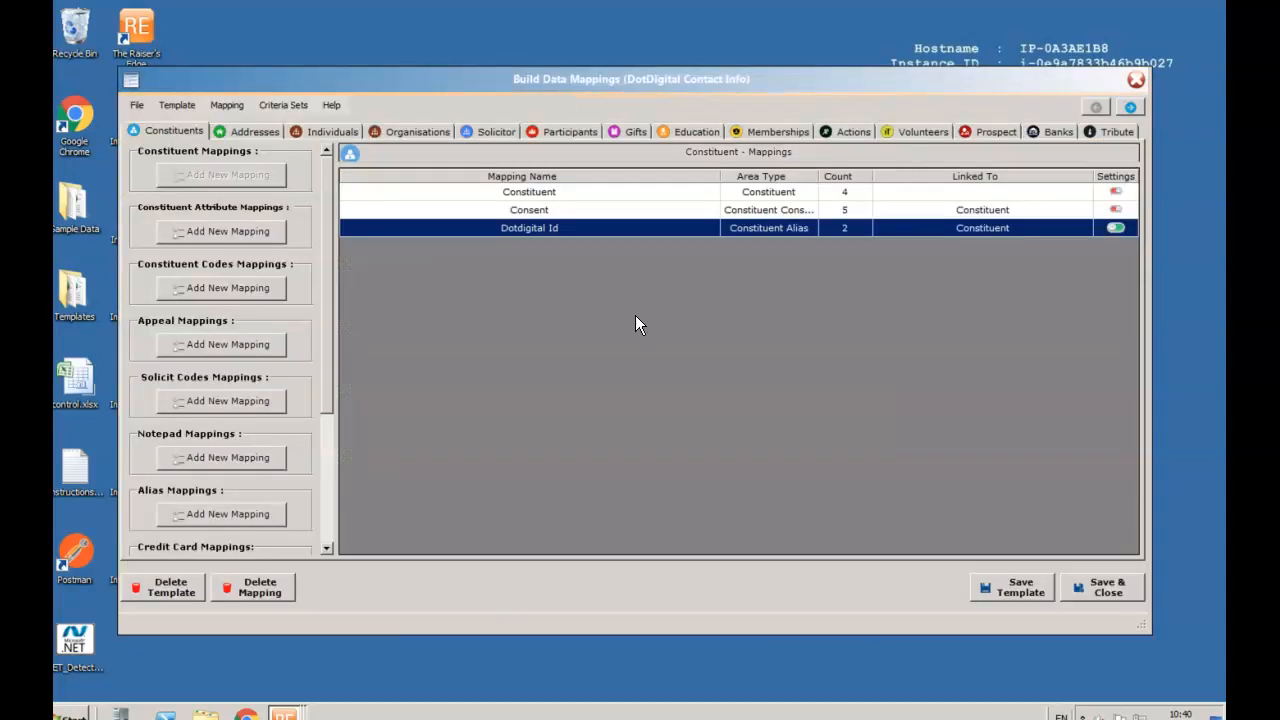
- Review the Email mapping's source field and default values among the address mappings
click(263, 131)
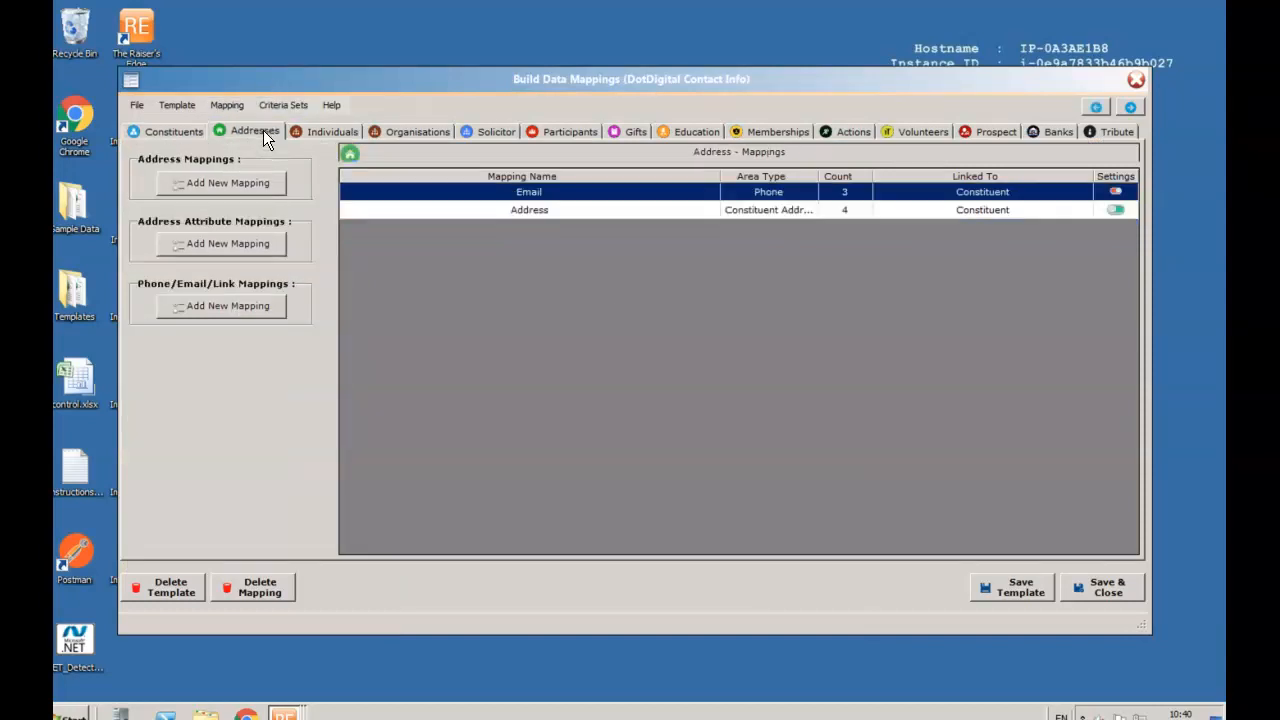
double_click(583, 191)
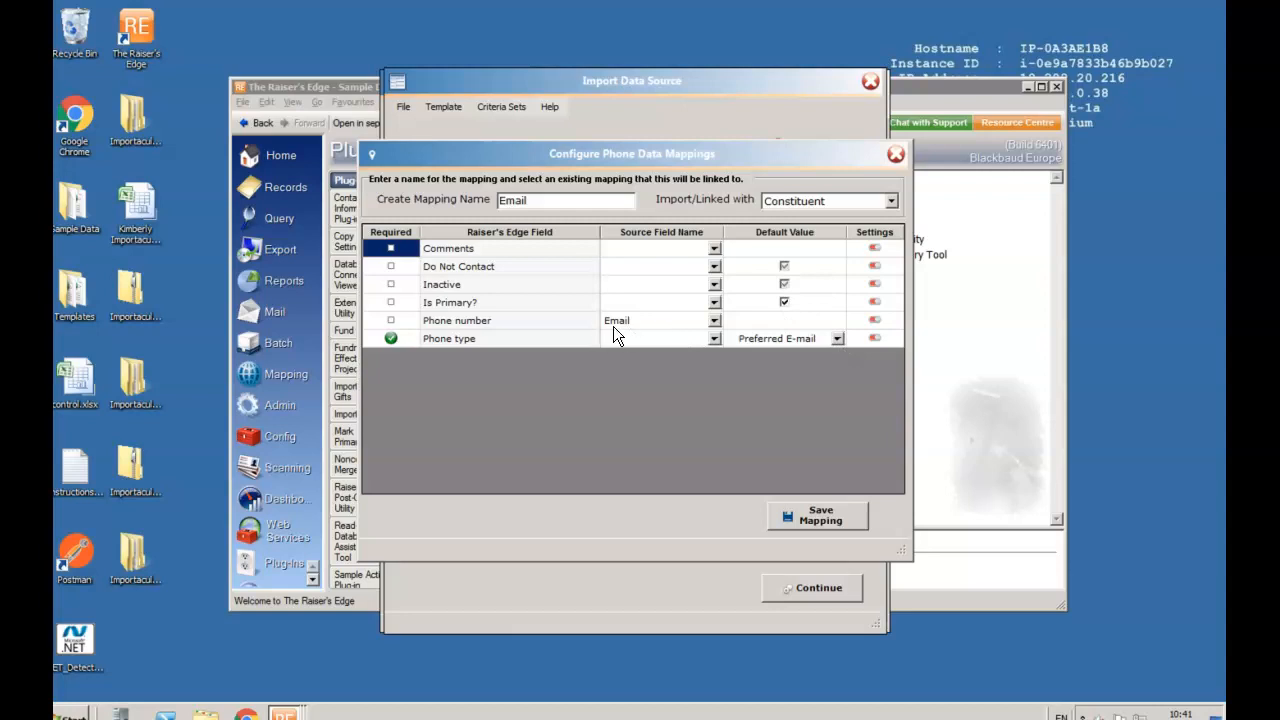
click(821, 515)
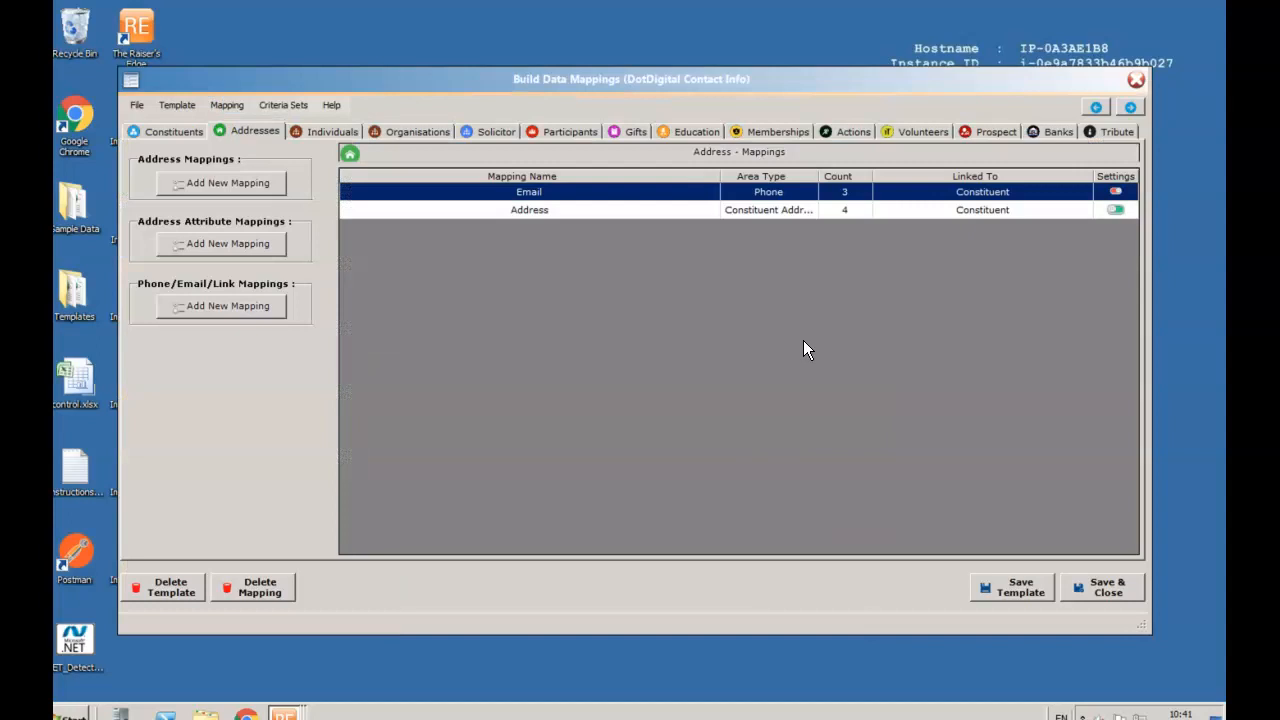
- Check the Email mapping's constituent lookup and phone matching settings, then save and close the mapping template
click(1118, 190)
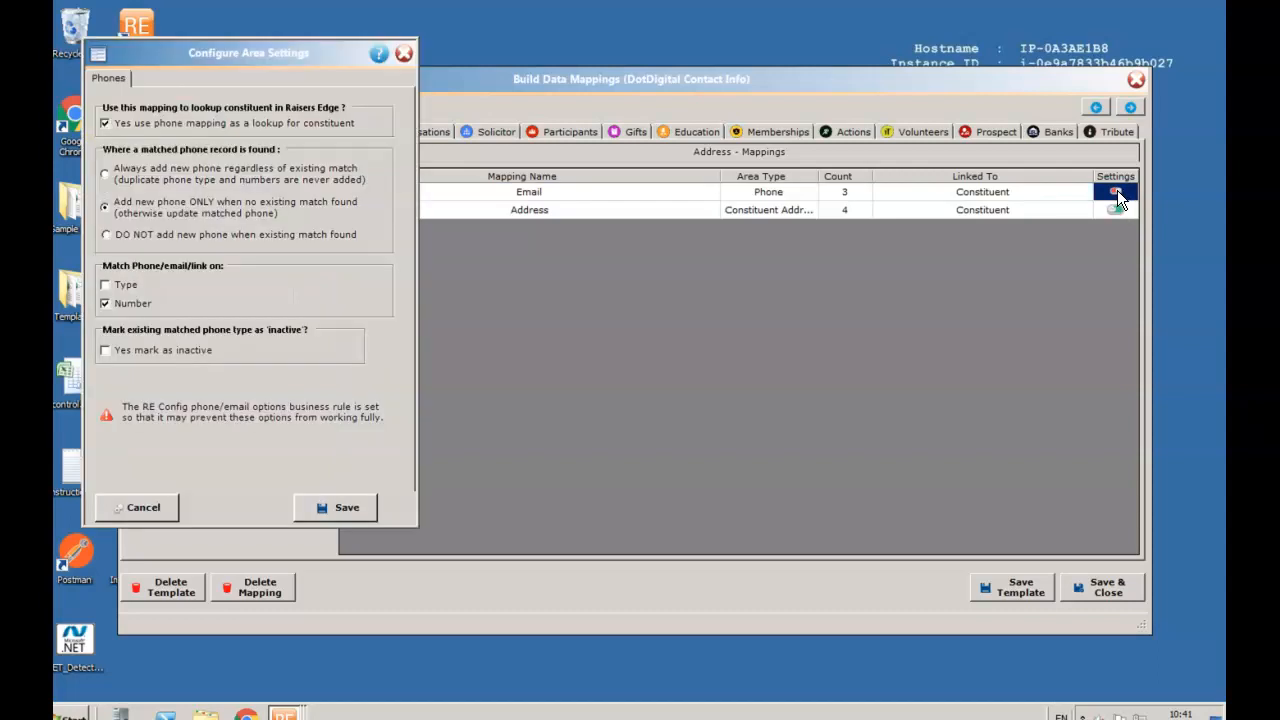
drag(321, 51, 568, 68)
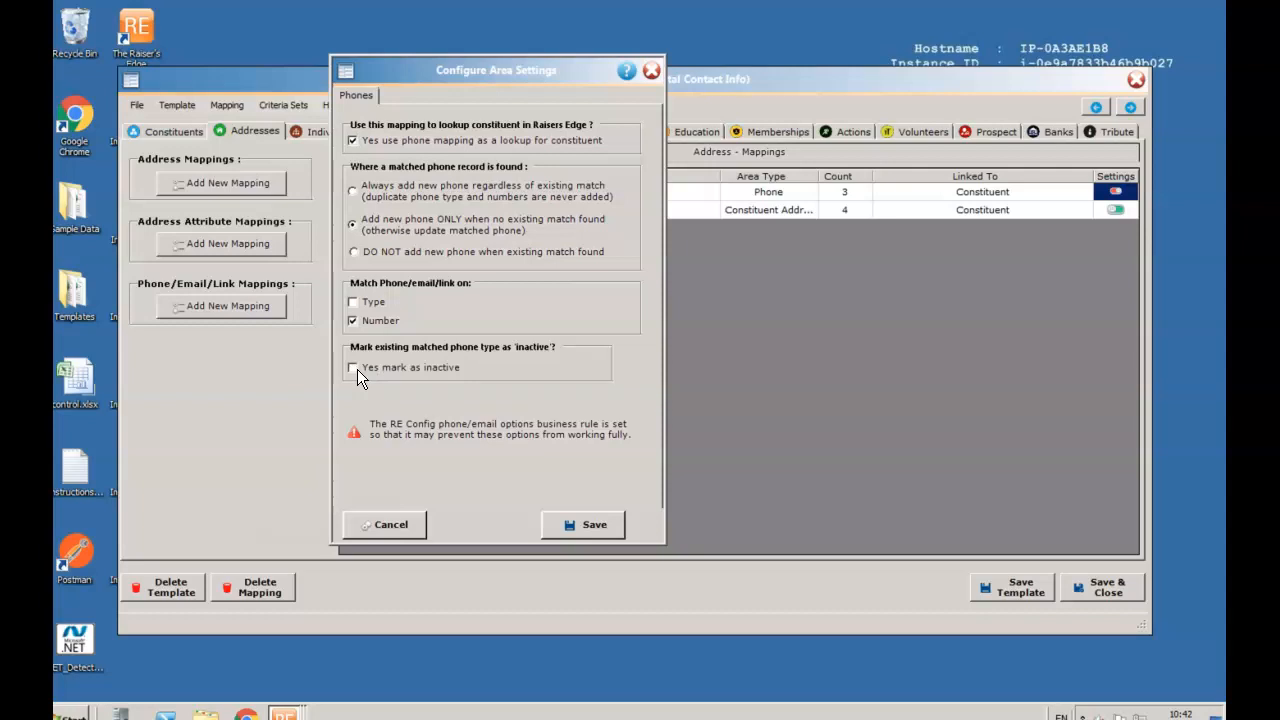
click(600, 525)
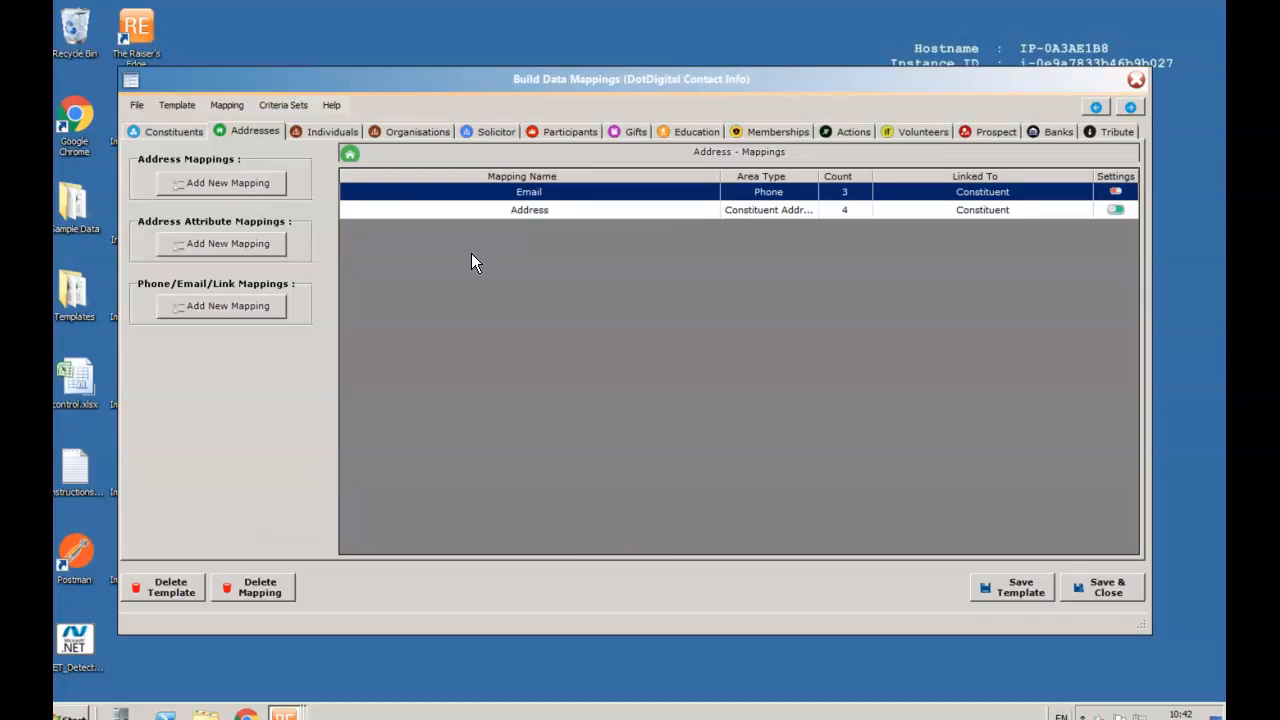
click(1092, 588)
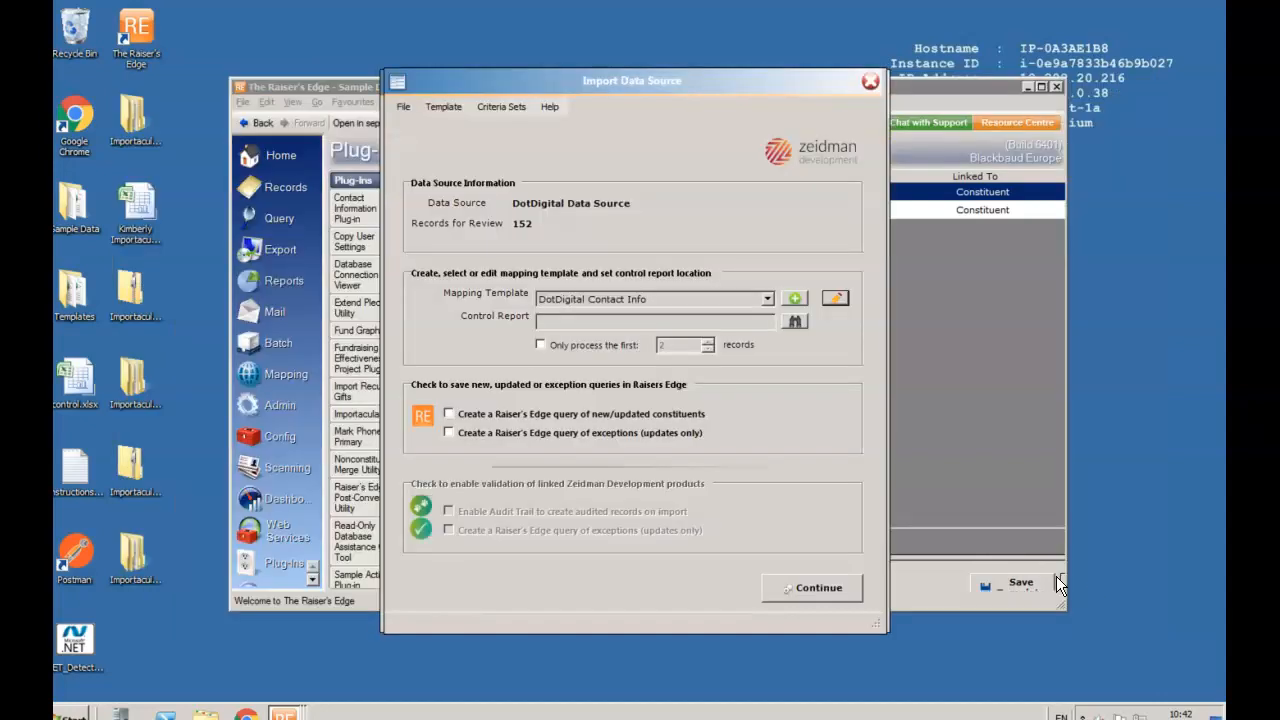
- Save the control report as control.xlsx over the existing file, limit processing to the first 2 records, and continue to data review
click(795, 321)
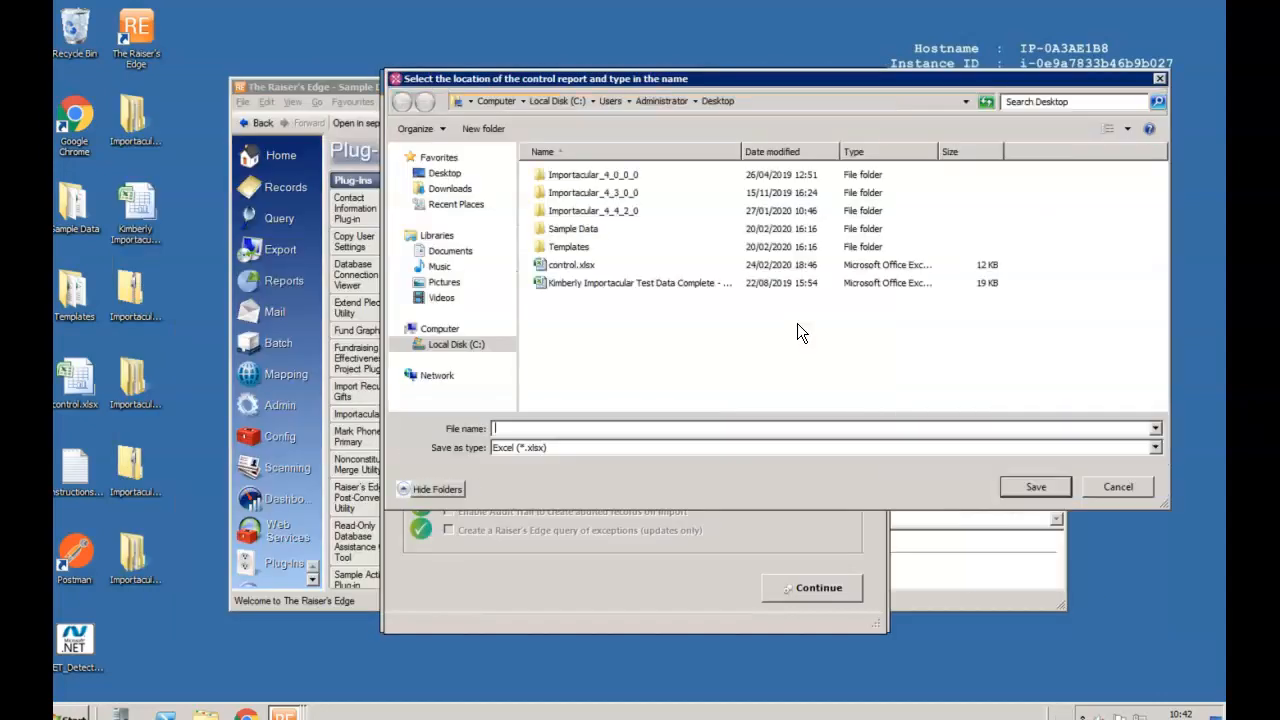
double_click(585, 265)
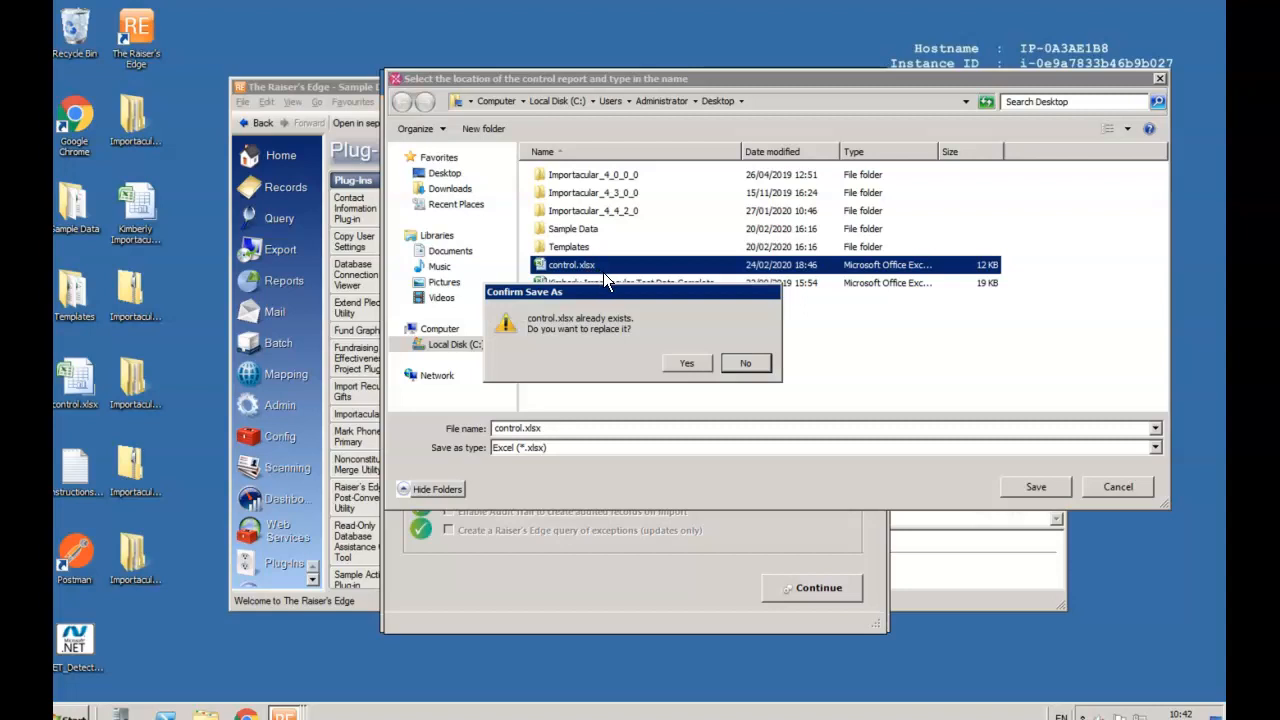
click(686, 366)
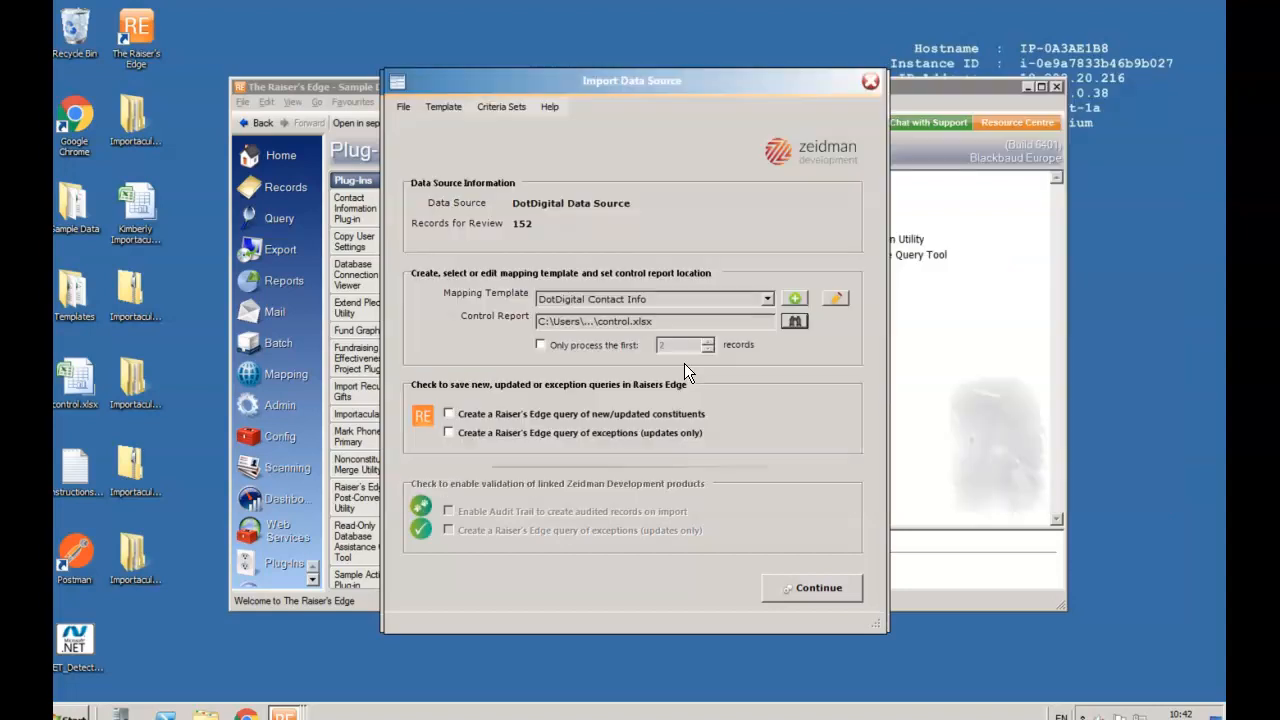
click(541, 345)
click(818, 591)
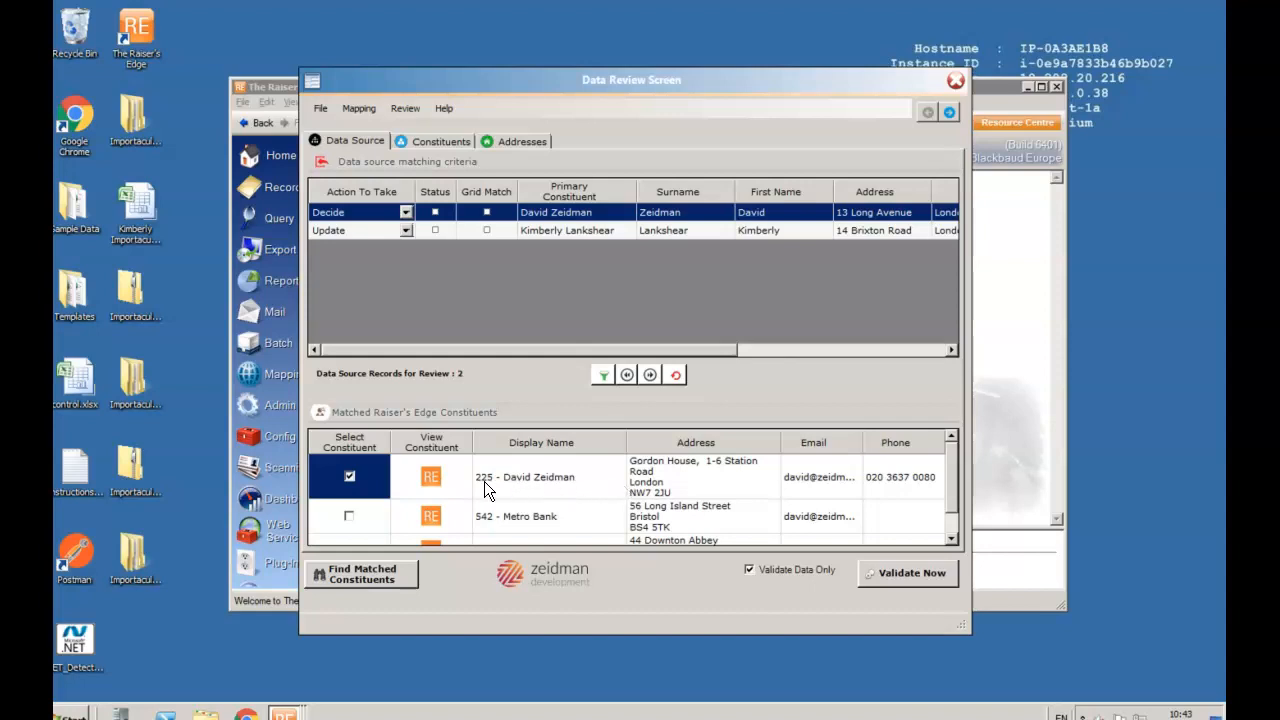
- Inspect the first record's matched constituent, set its action to Update, and select the second record to check its match
click(434, 478)
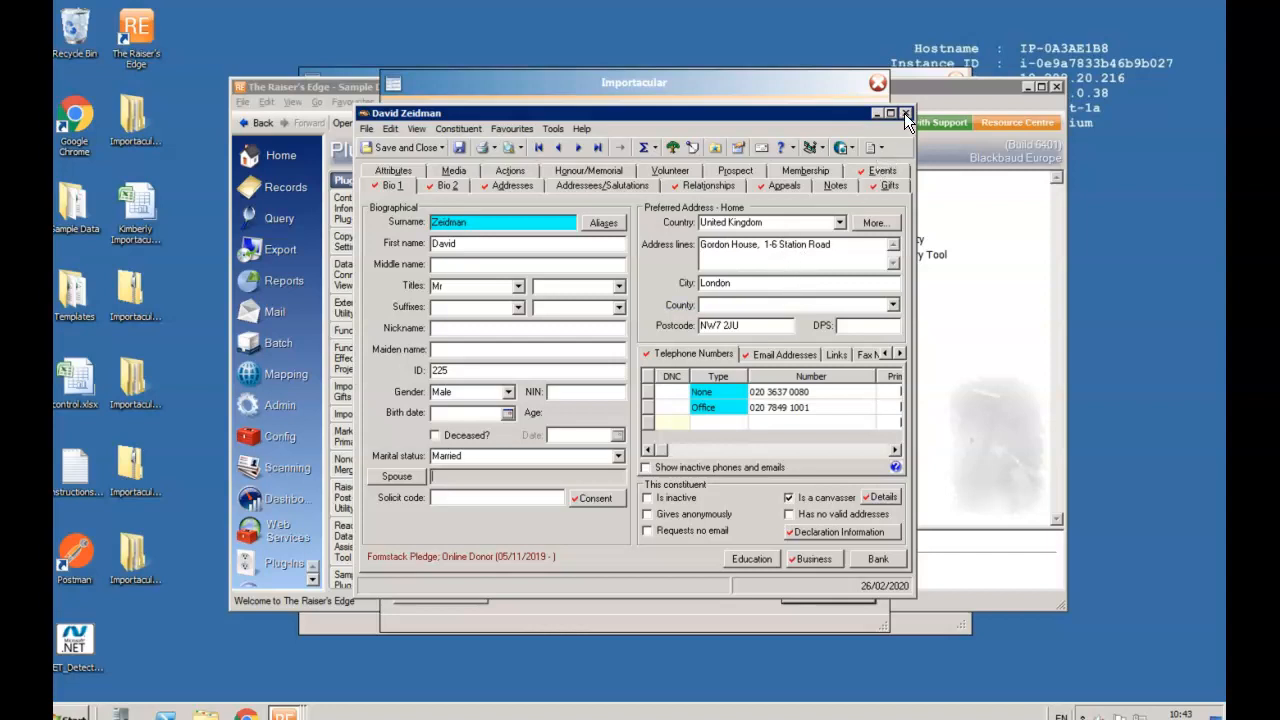
click(906, 114)
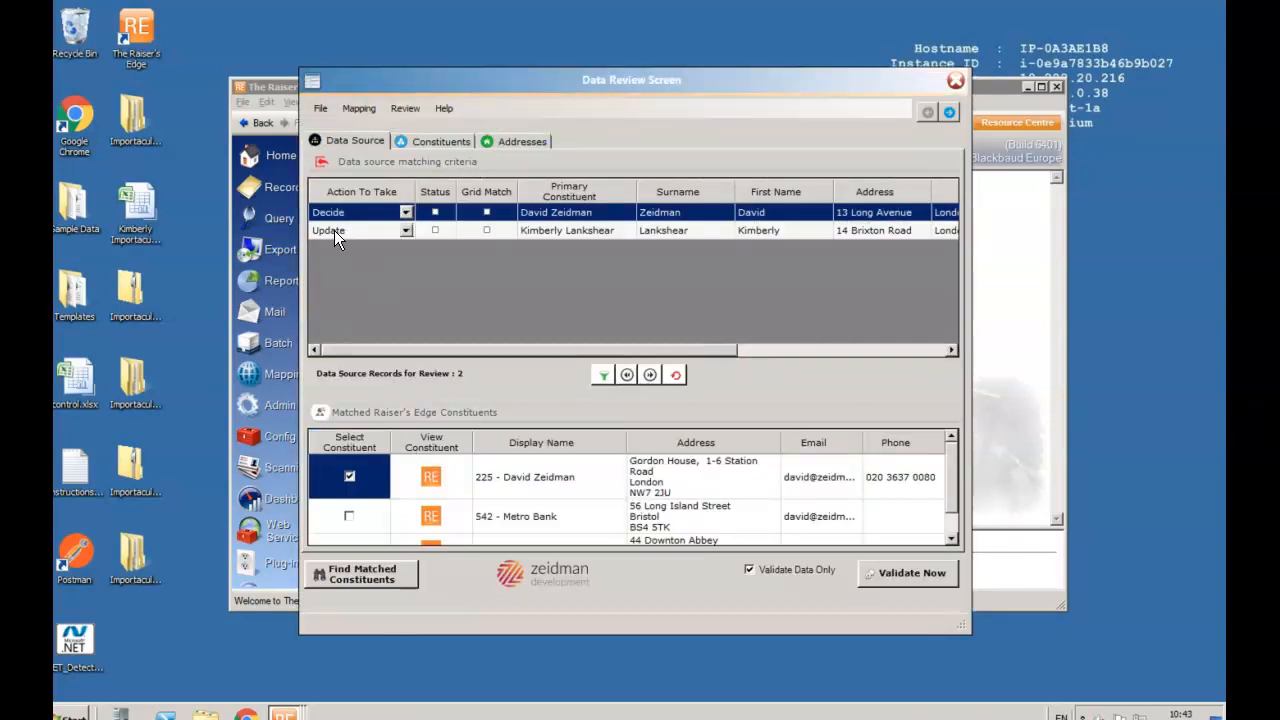
click(405, 212)
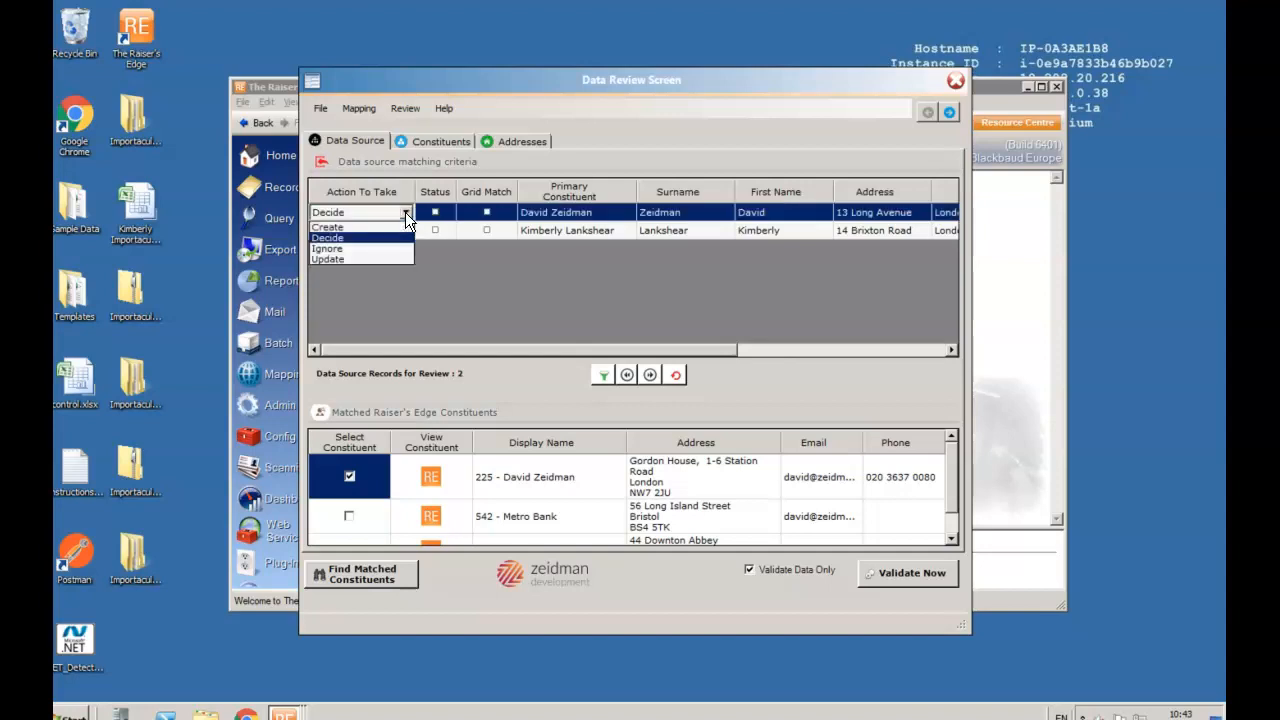
click(375, 260)
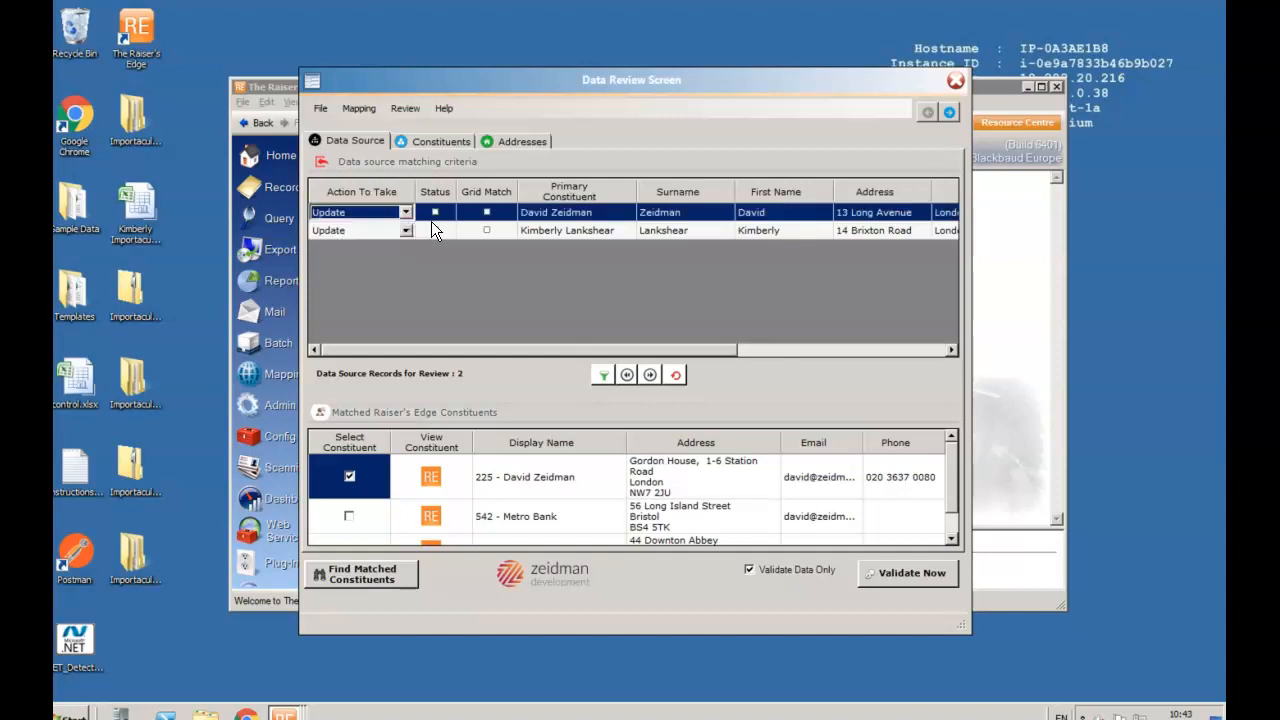
click(576, 234)
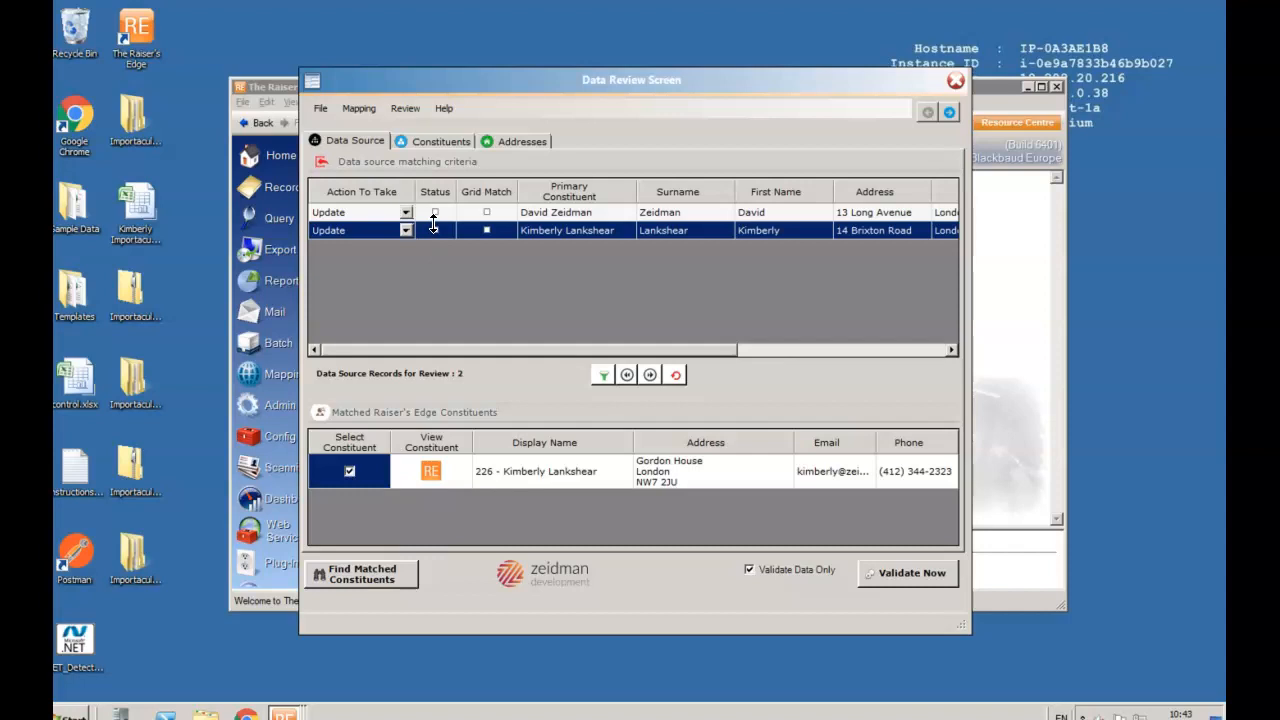
- Review the data to be imported by the Constituent, Dotdigital Id, Consent, Address and Email mappings
click(435, 145)
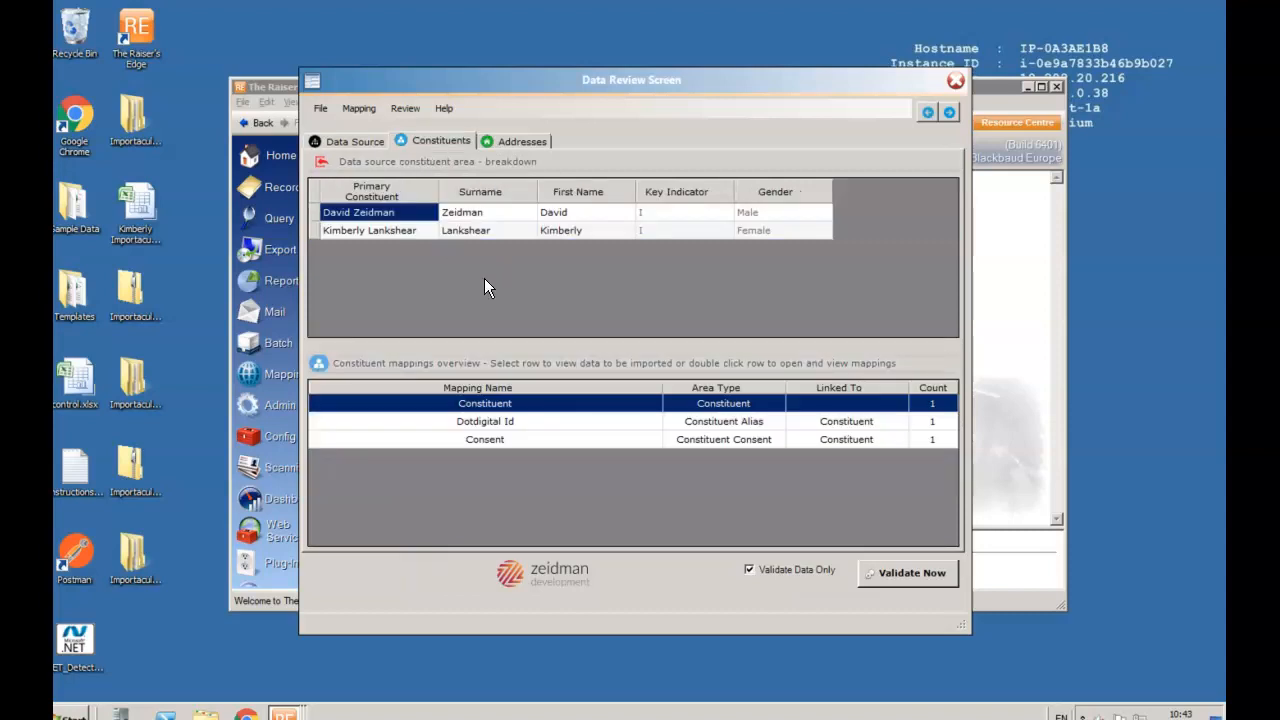
click(517, 422)
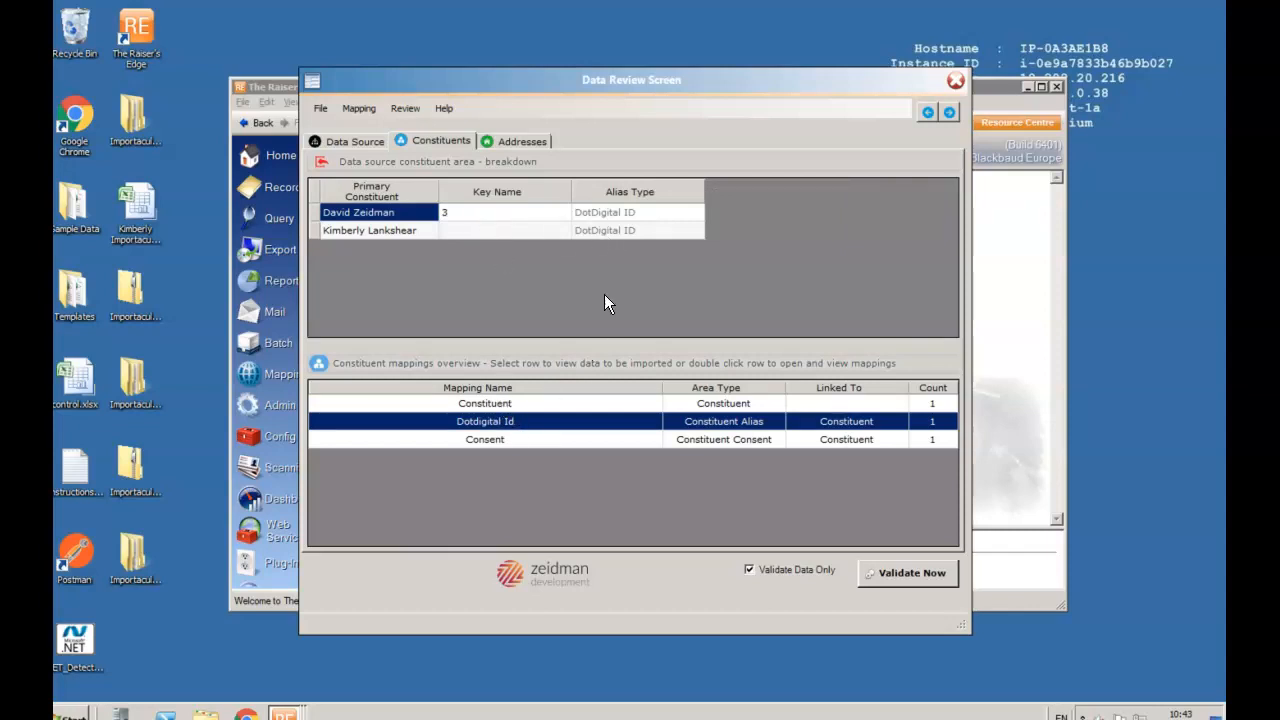
click(551, 440)
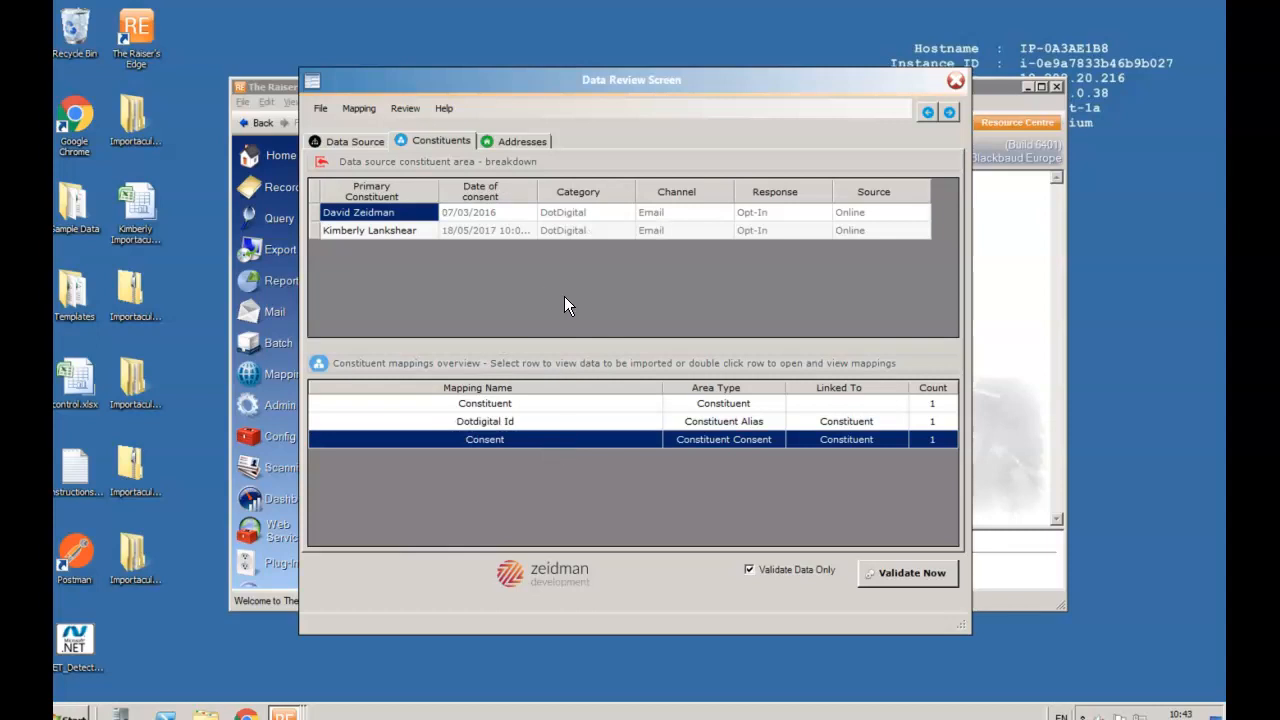
click(512, 142)
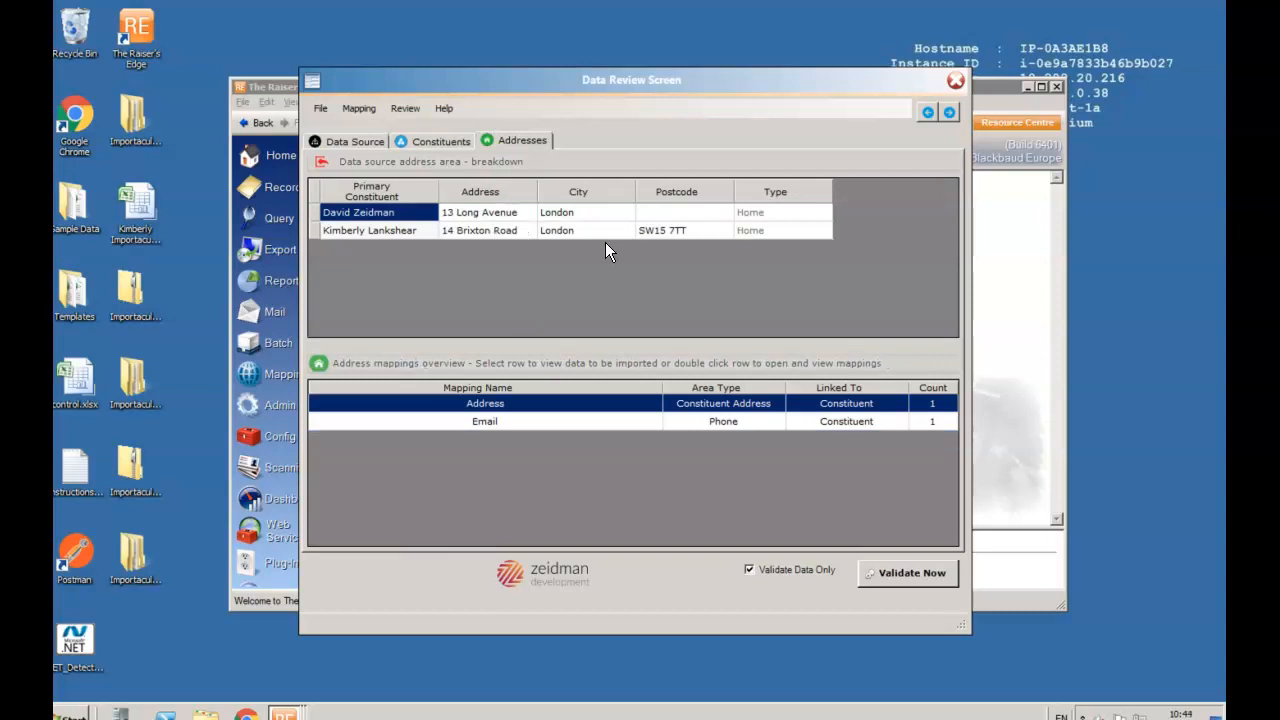
click(537, 427)
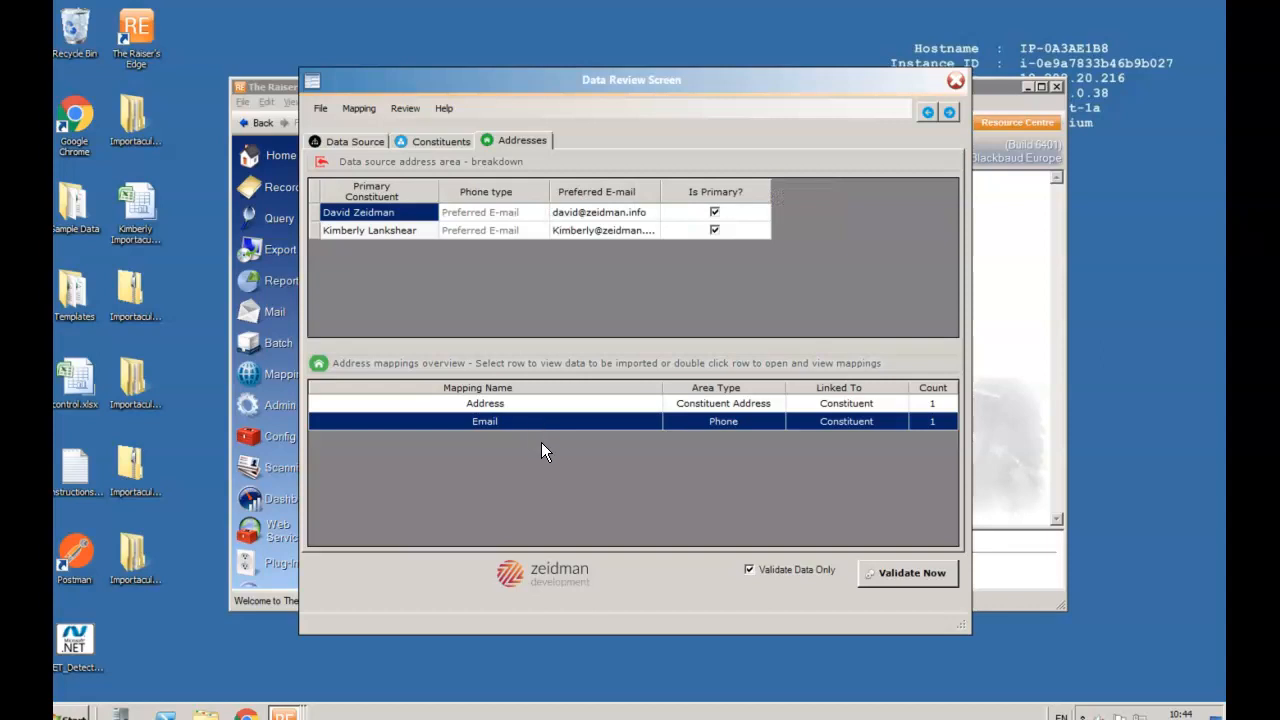
- Return to the data source records, run a validation-only pass on them, and dismiss the import summary
click(339, 139)
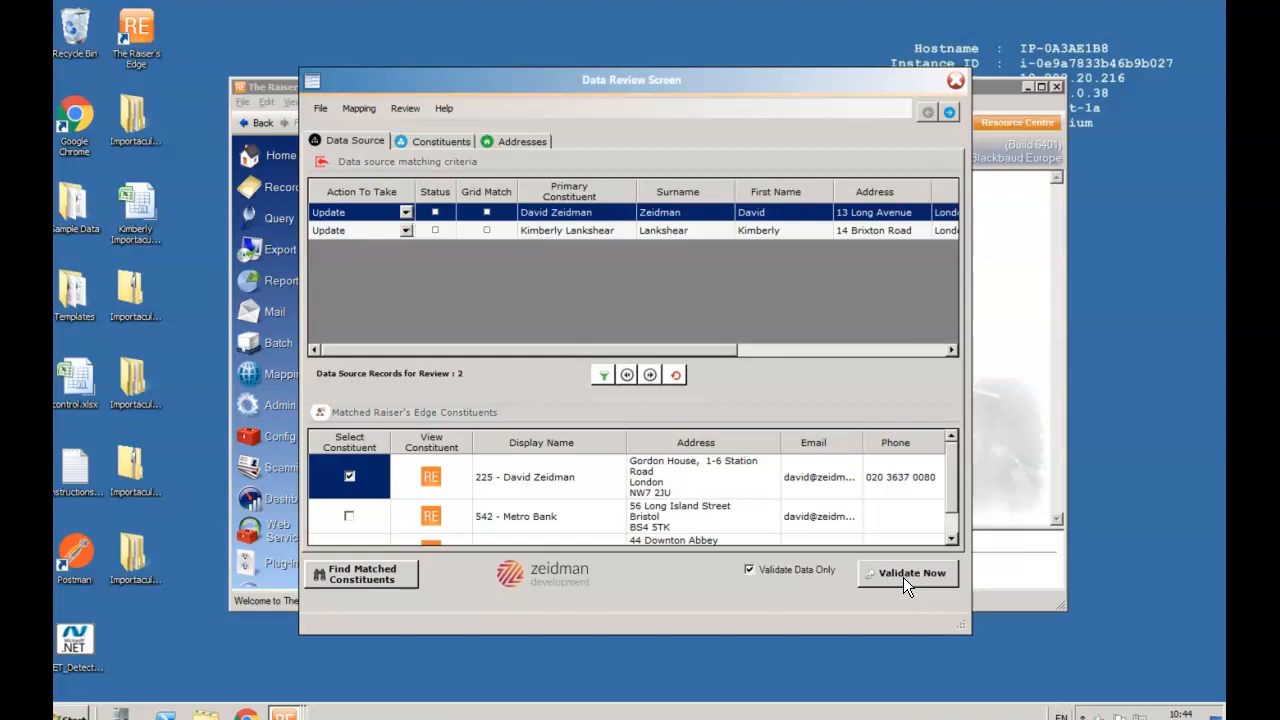
click(903, 574)
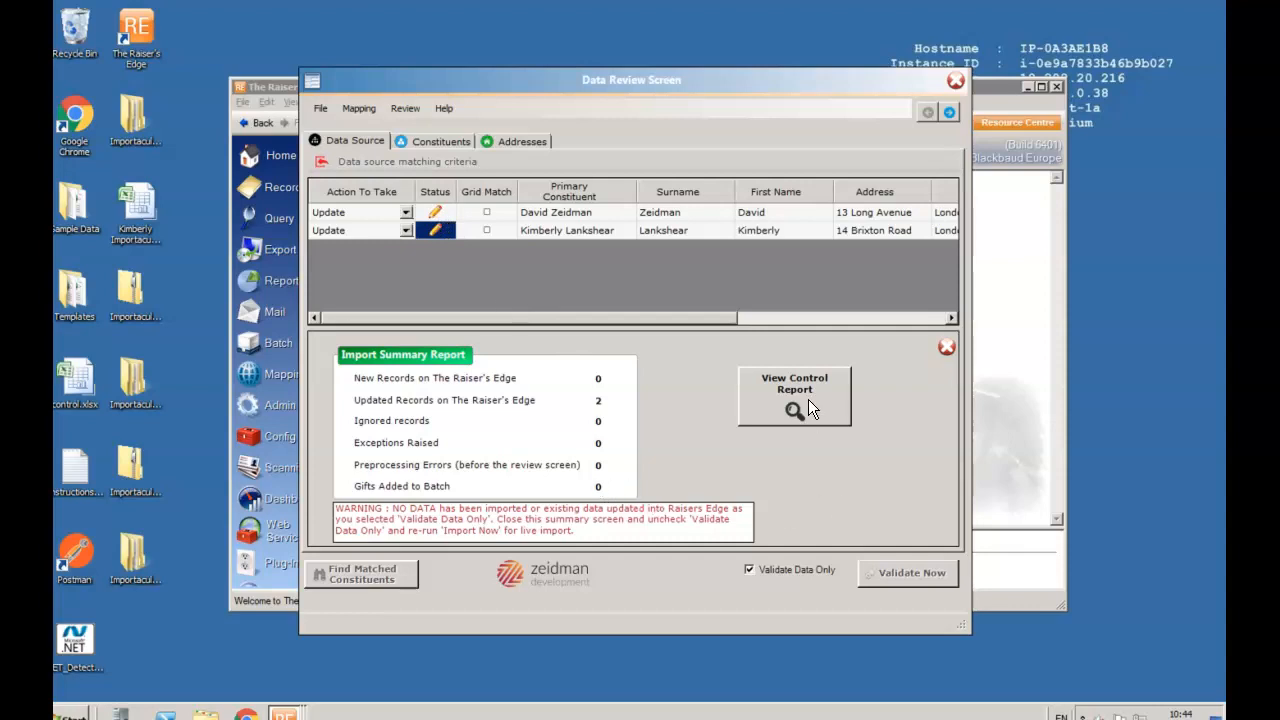
click(945, 347)
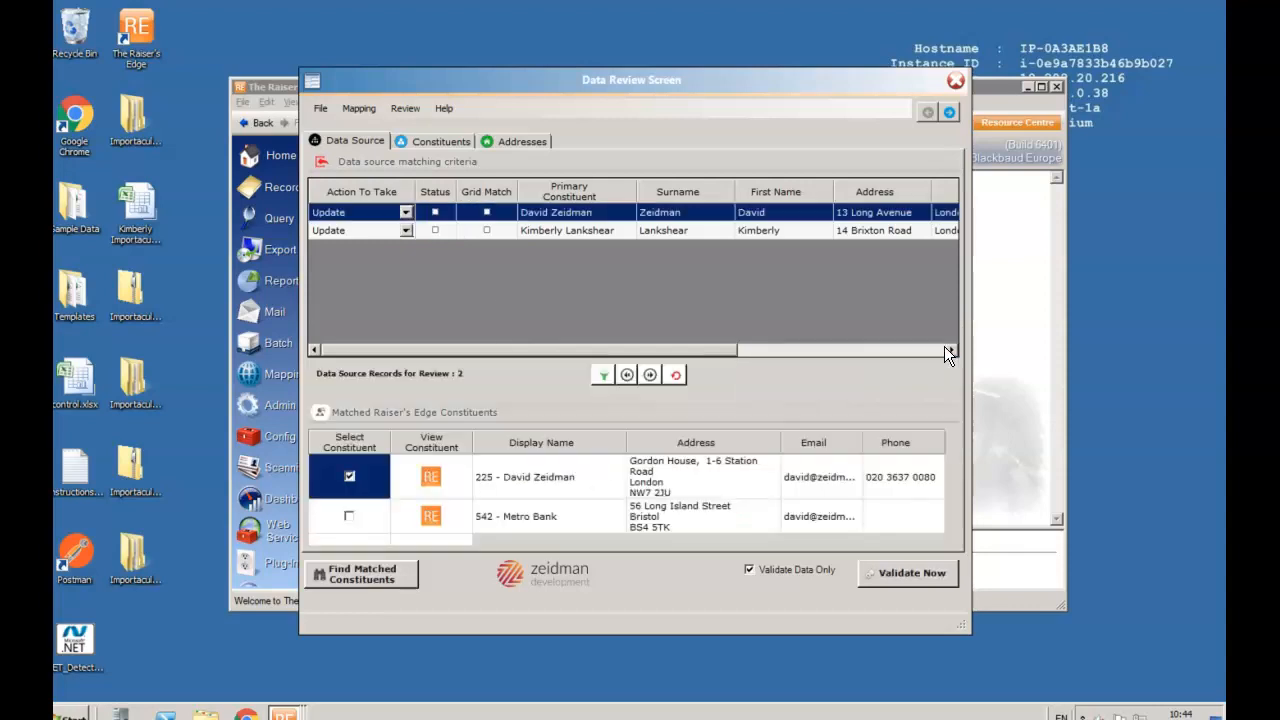
- Turn off Validate Data Only, run the live import, and save the static query as "Dotdigital updates"
click(750, 569)
click(905, 573)
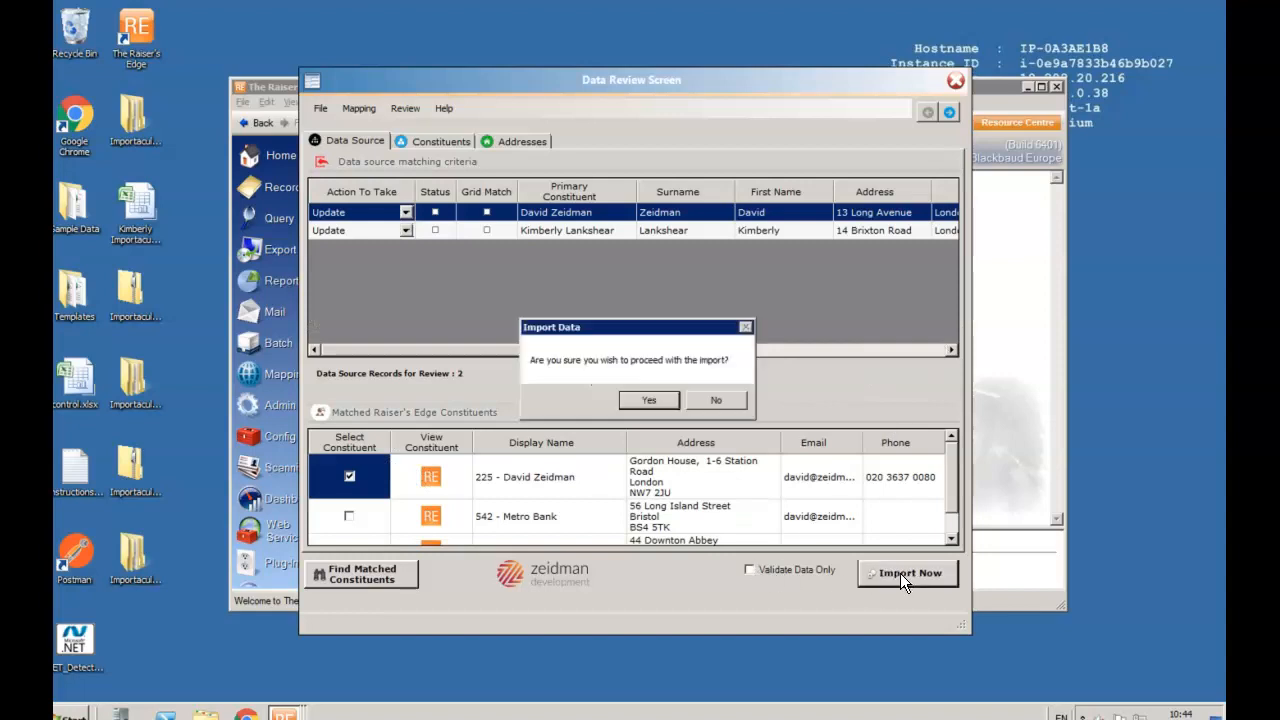
click(658, 396)
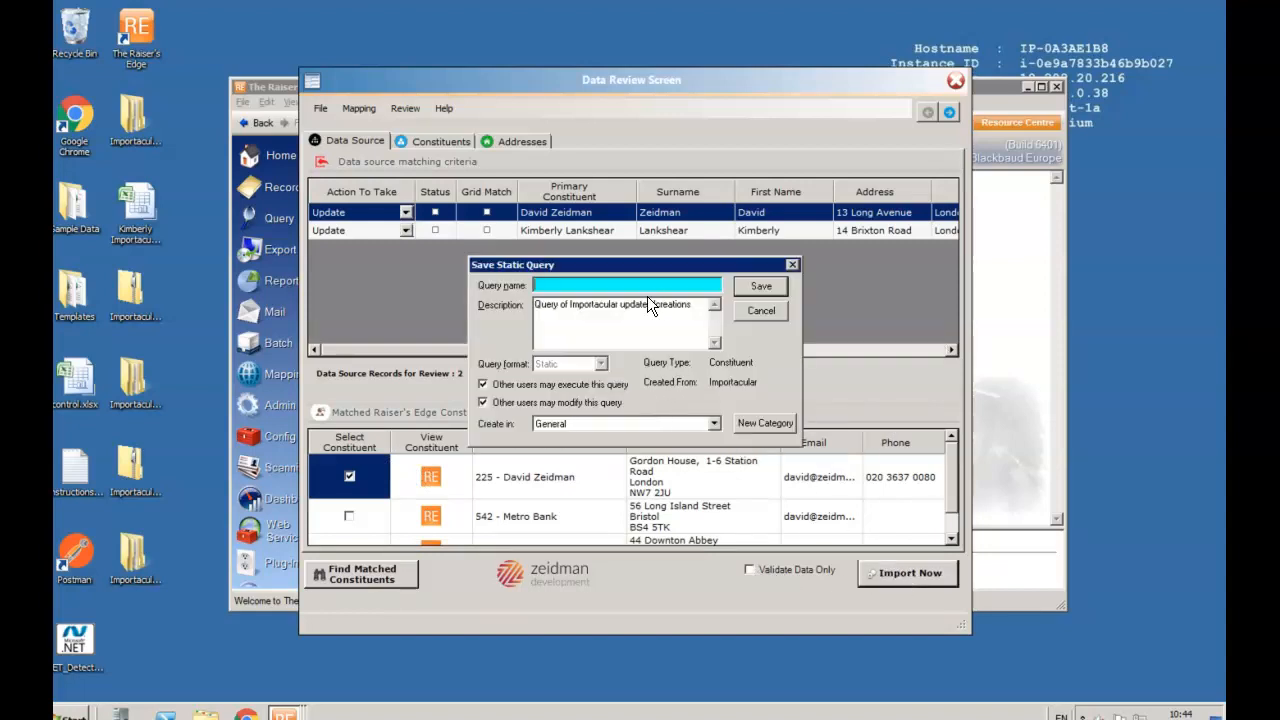
text(Dotdigital updates)
click(776, 288)
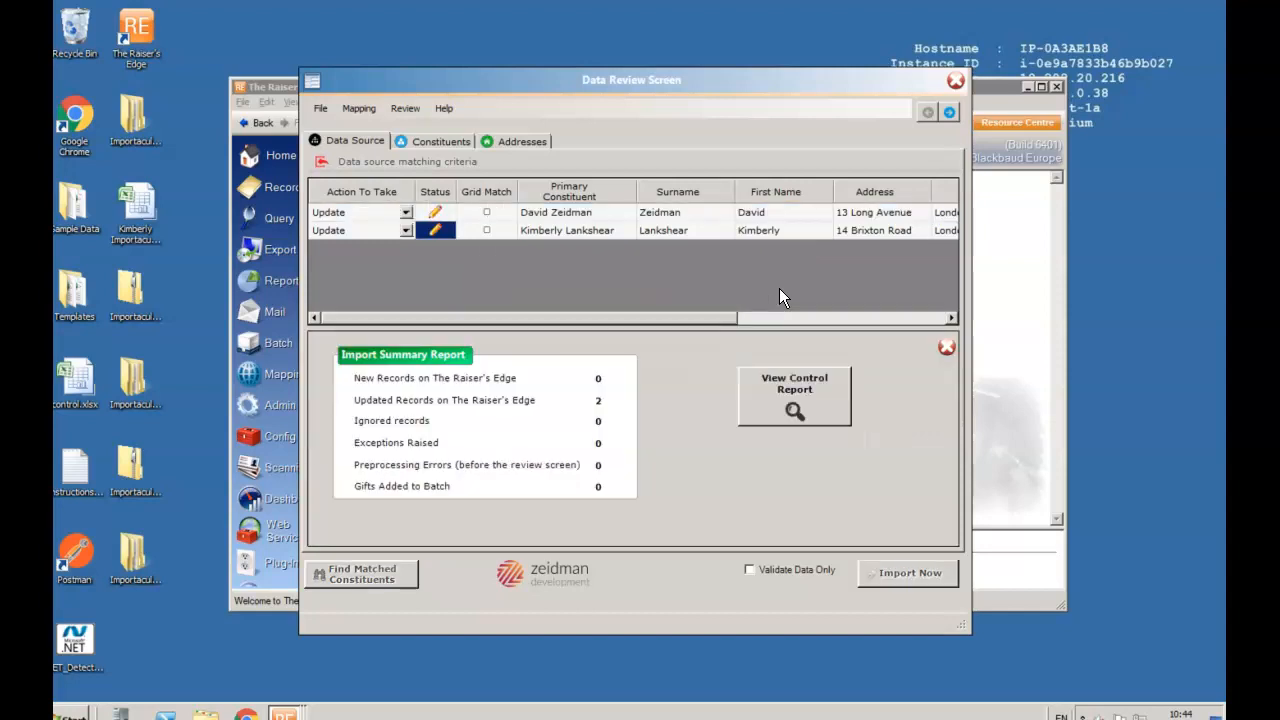
- Dismiss the import summary, then close the data review and Importacular
click(945, 348)
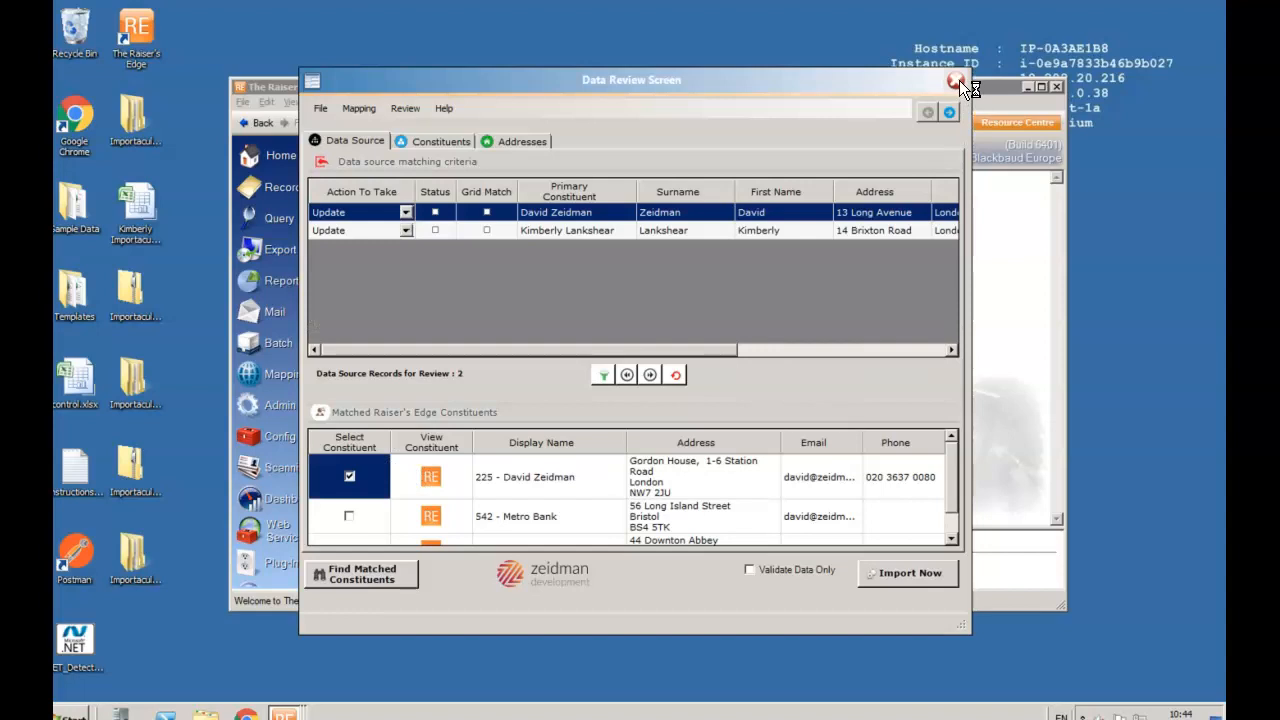
click(956, 80)
click(870, 83)
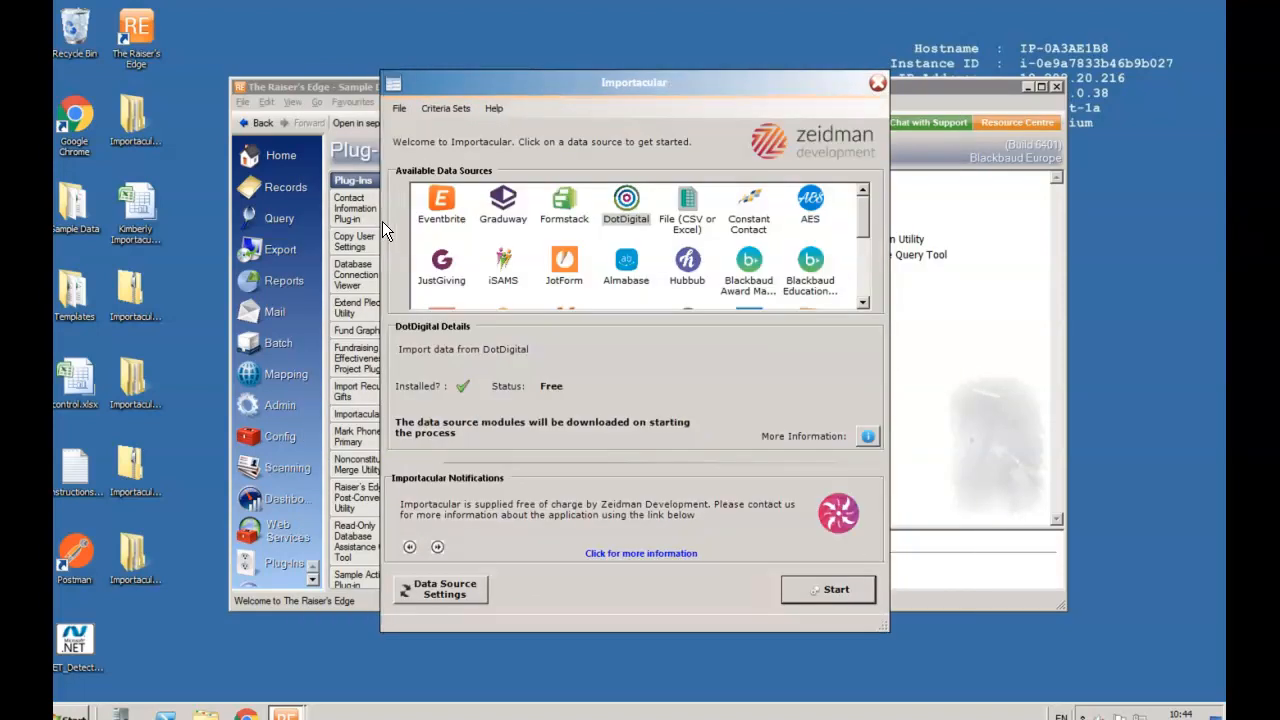
click(877, 83)
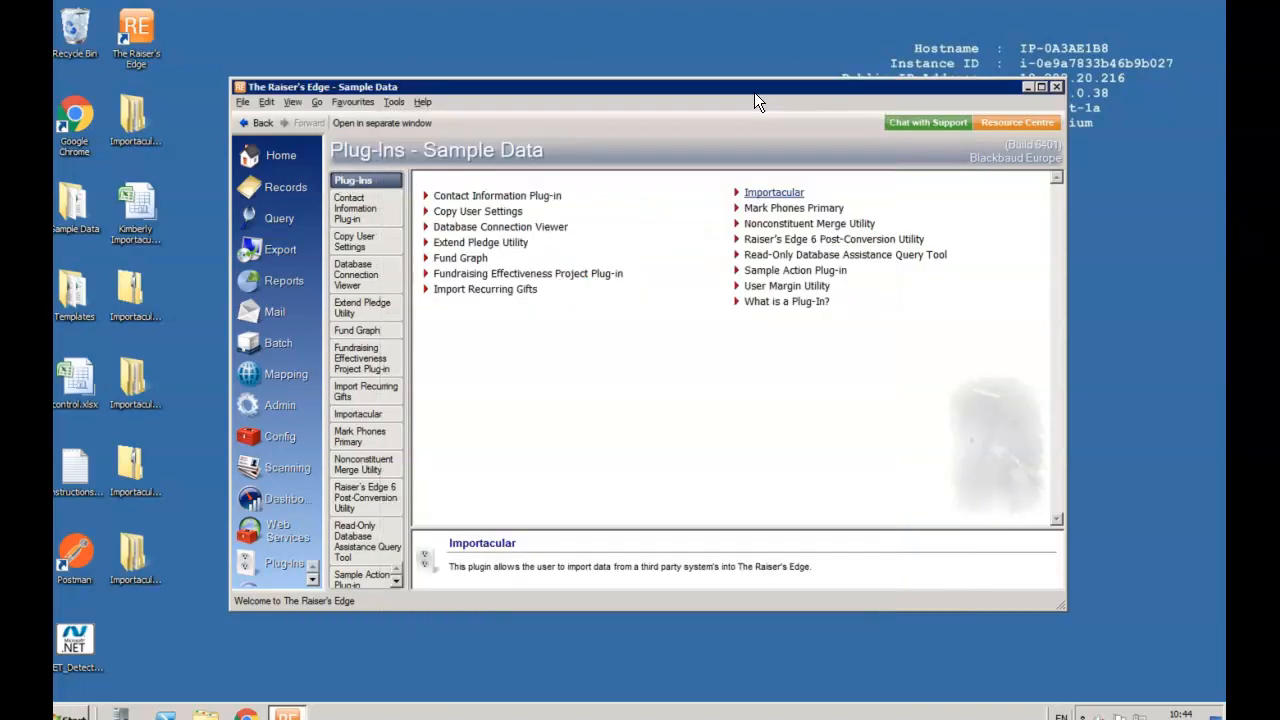
- Open the "Dotdigital updates" query from the General query category
click(269, 188)
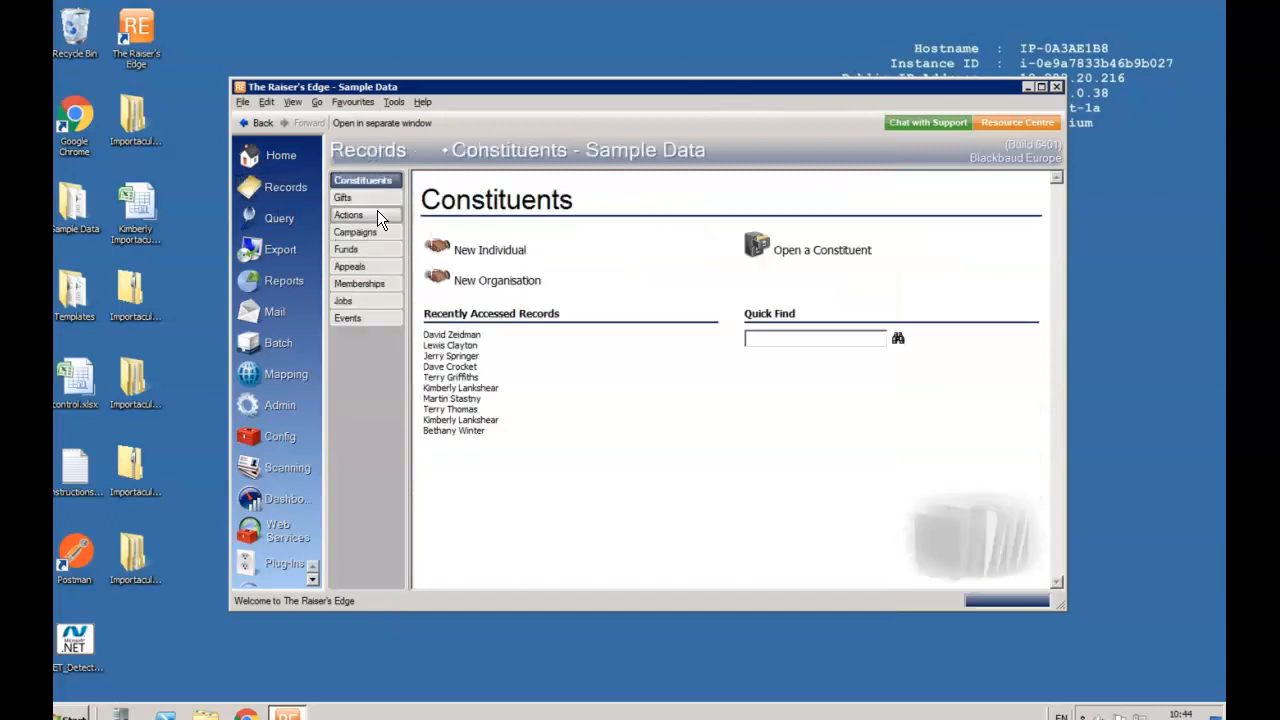
click(283, 219)
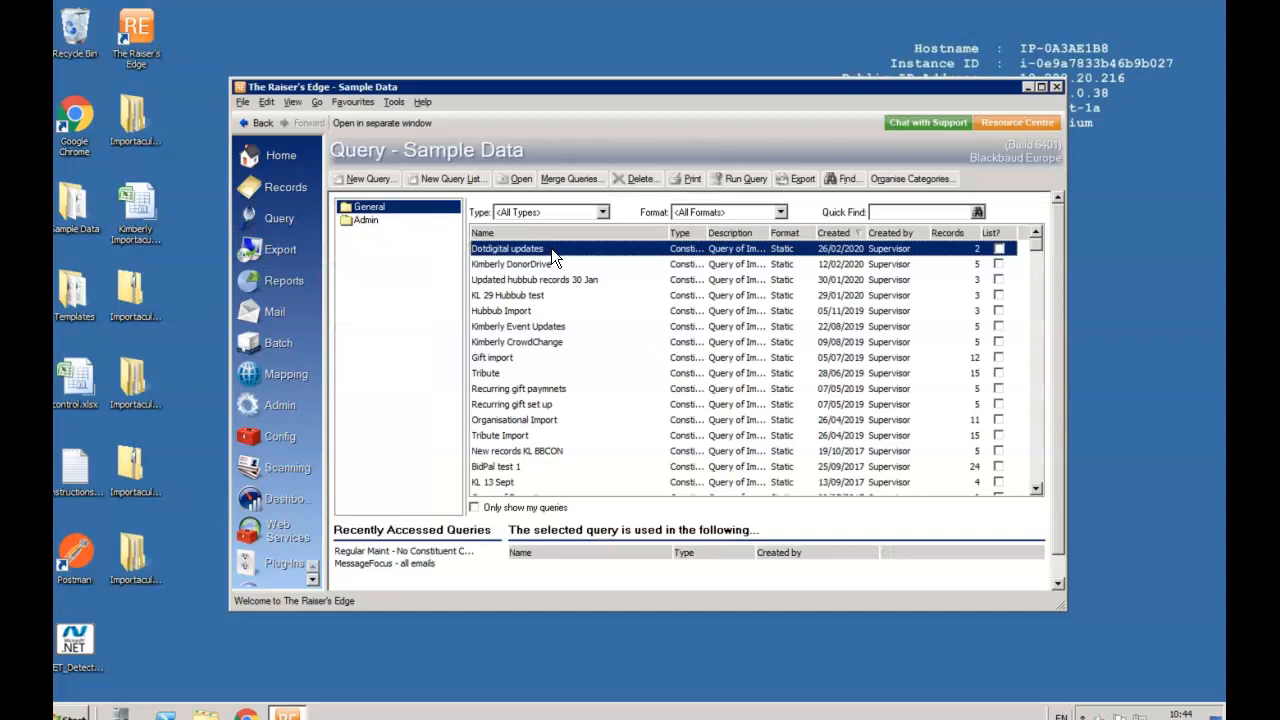
double_click(551, 248)
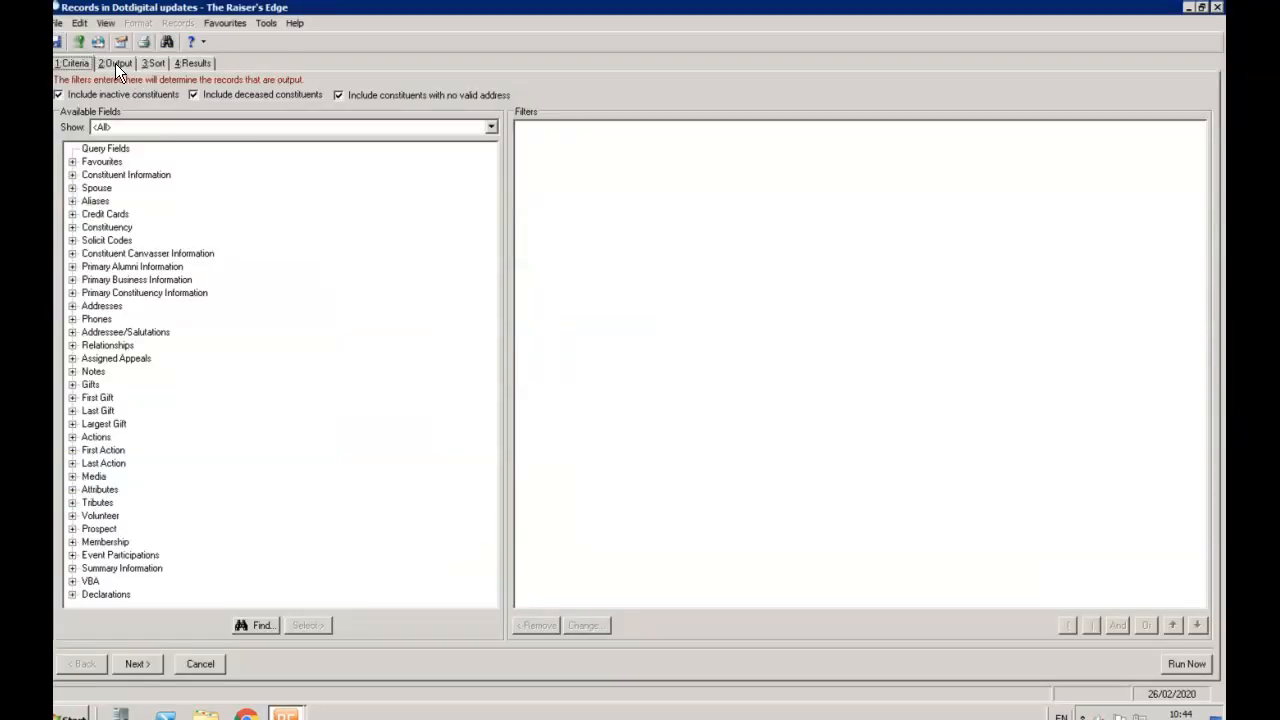
- Add Name and Constituent ID from Favourites as the query's output fields and display the results
click(115, 63)
click(69, 160)
double_click(105, 175)
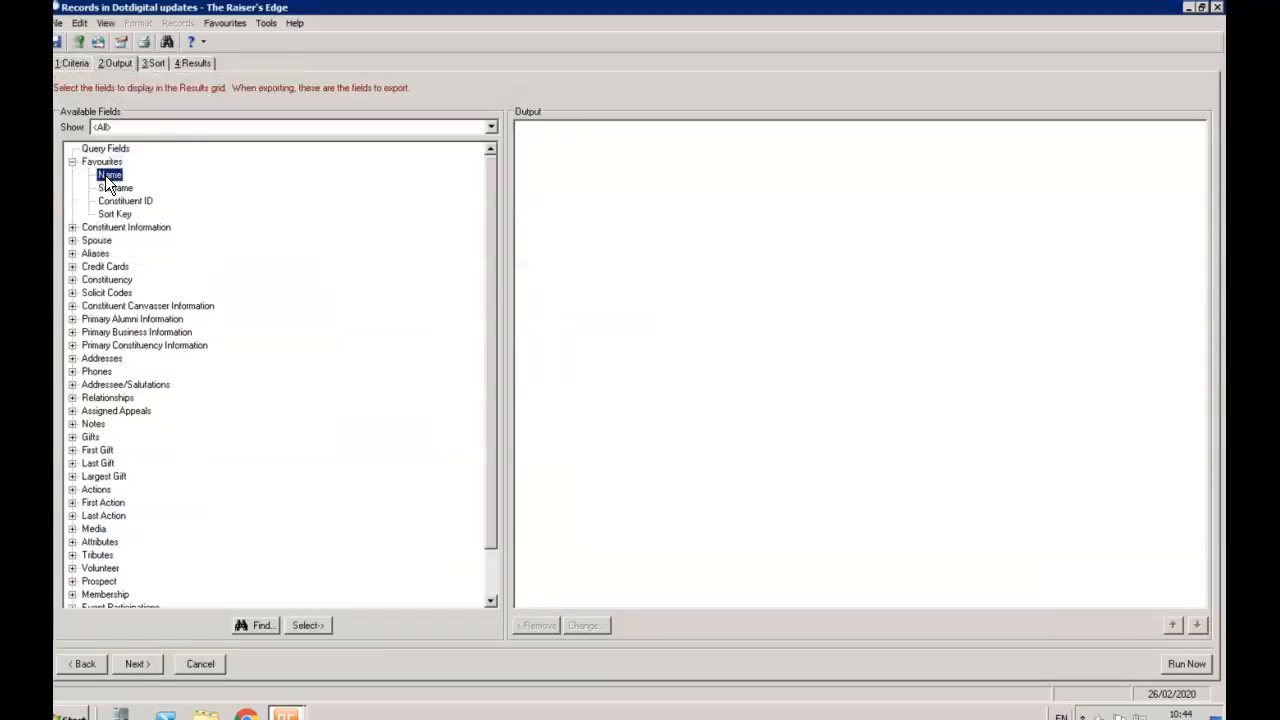
double_click(110, 200)
click(193, 63)
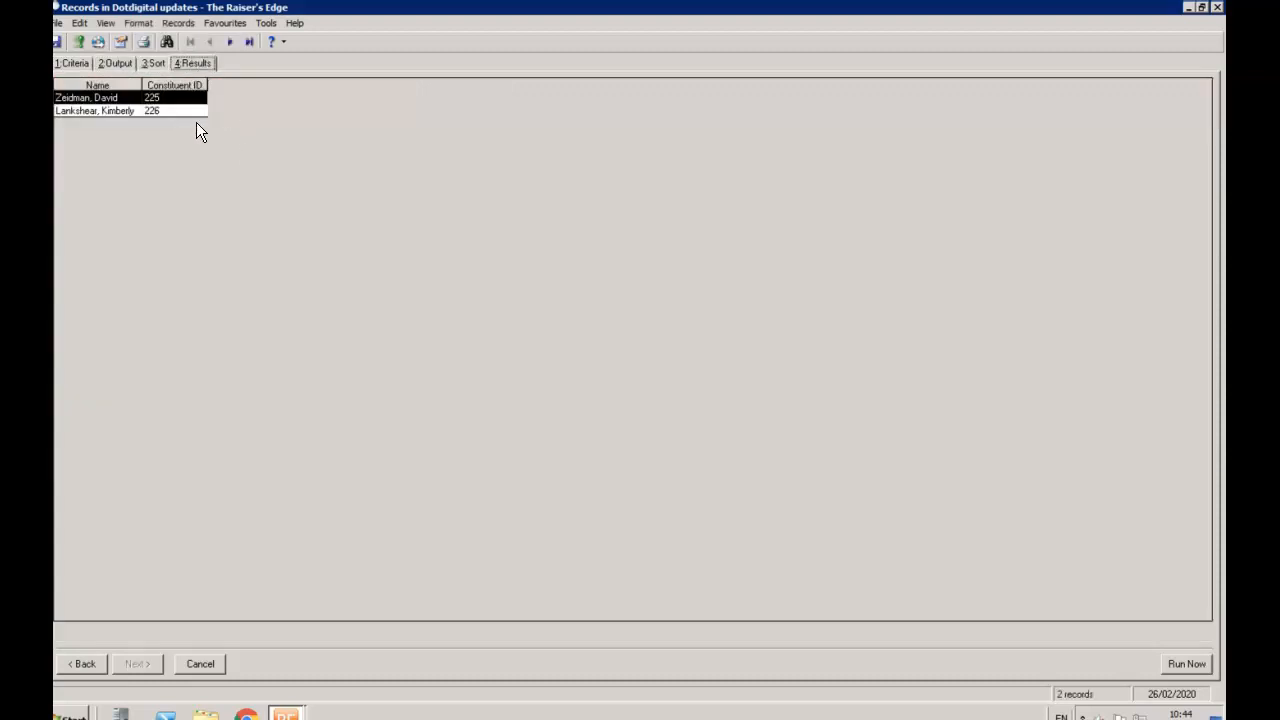
- Open the first constituent in the results and examine the record's addresses and aliases
double_click(114, 97)
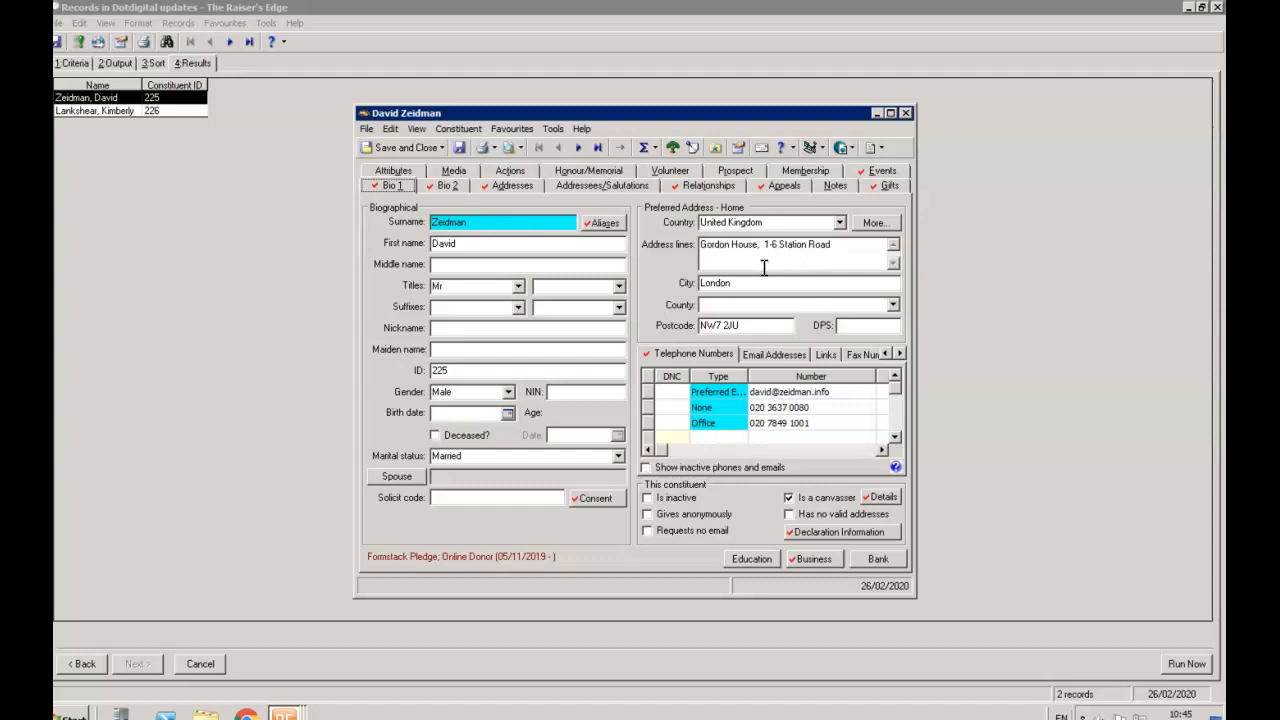
click(505, 185)
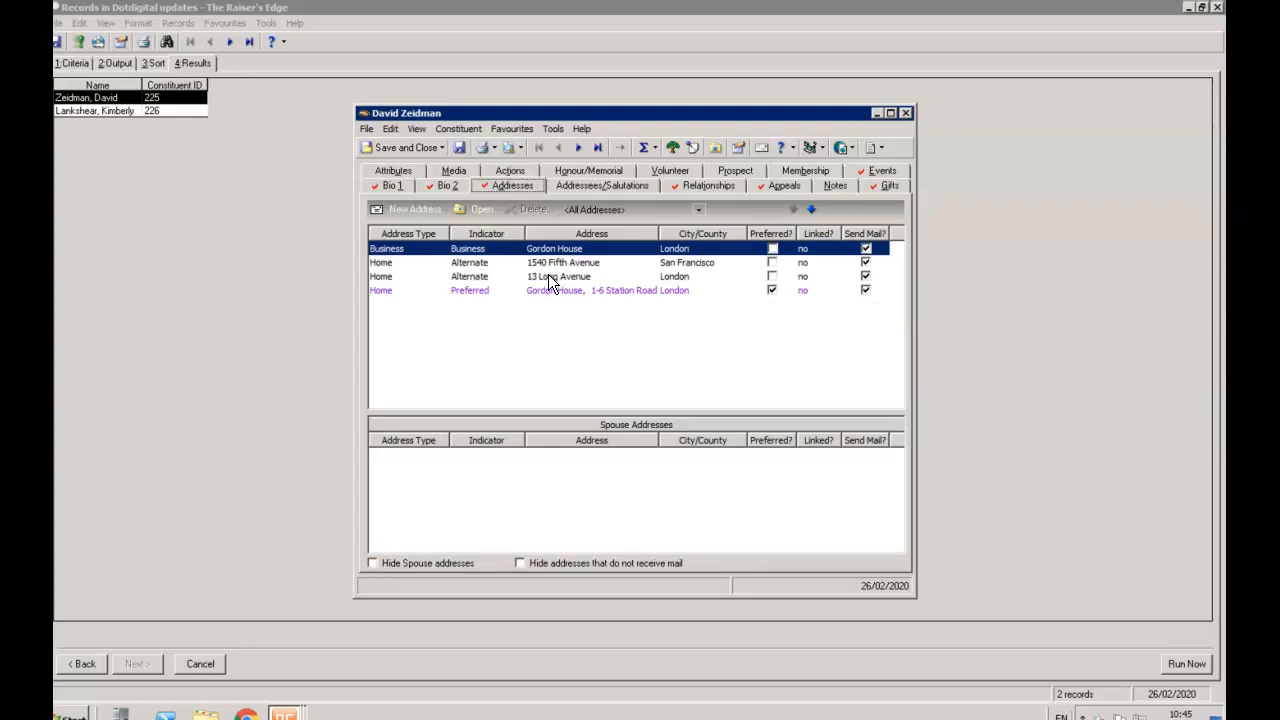
click(392, 186)
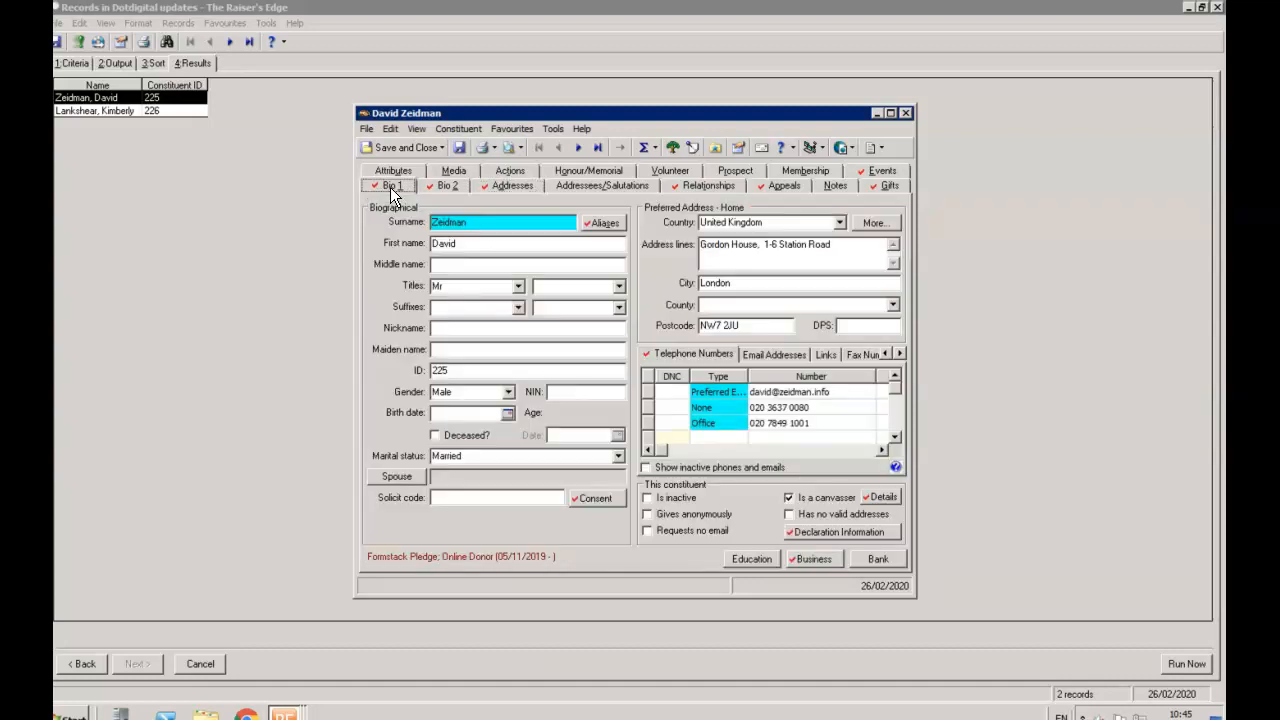
click(601, 222)
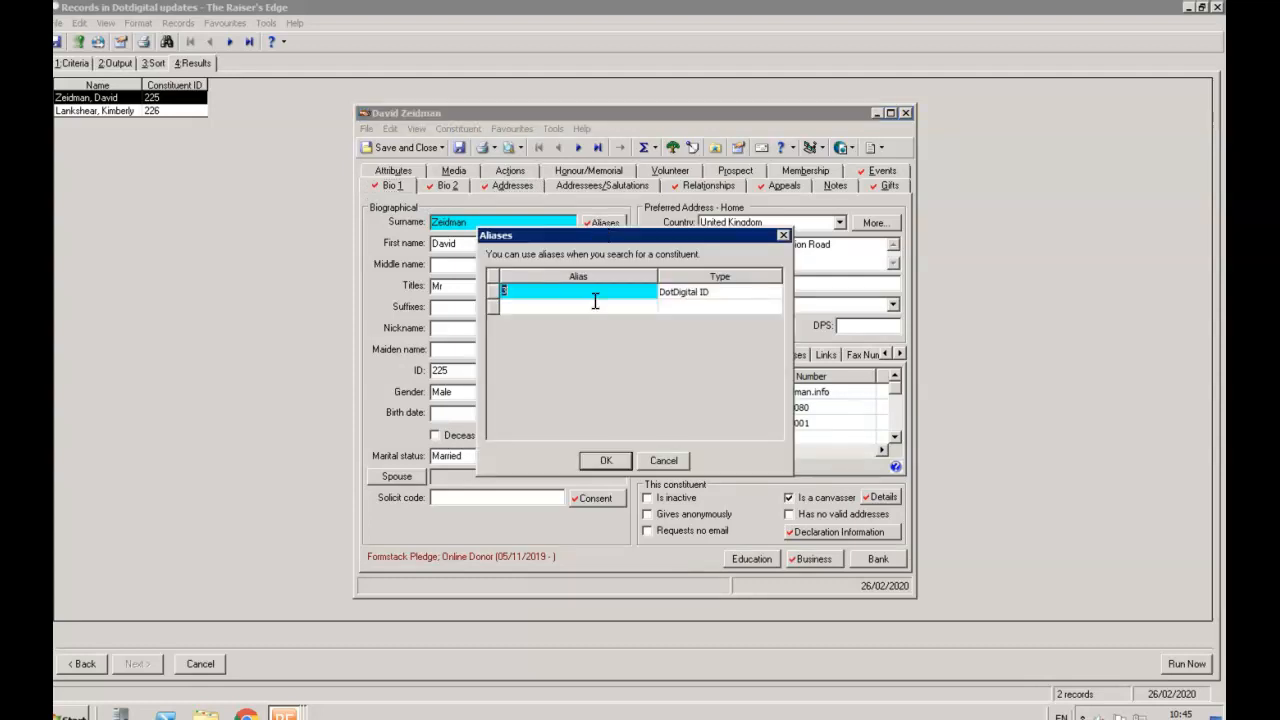
click(783, 236)
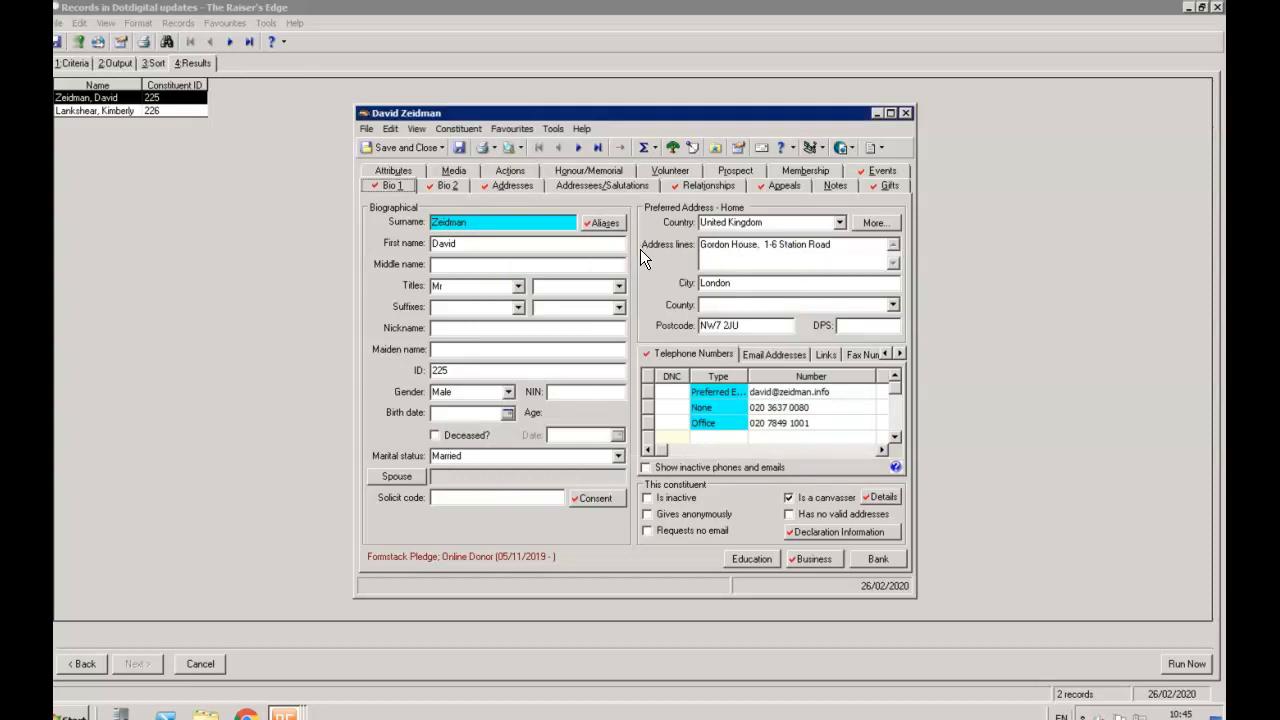
- Check the comments and dates of the constituent's phone entries, and view the details of the DotDigital email consent
click(881, 450)
click(881, 450)
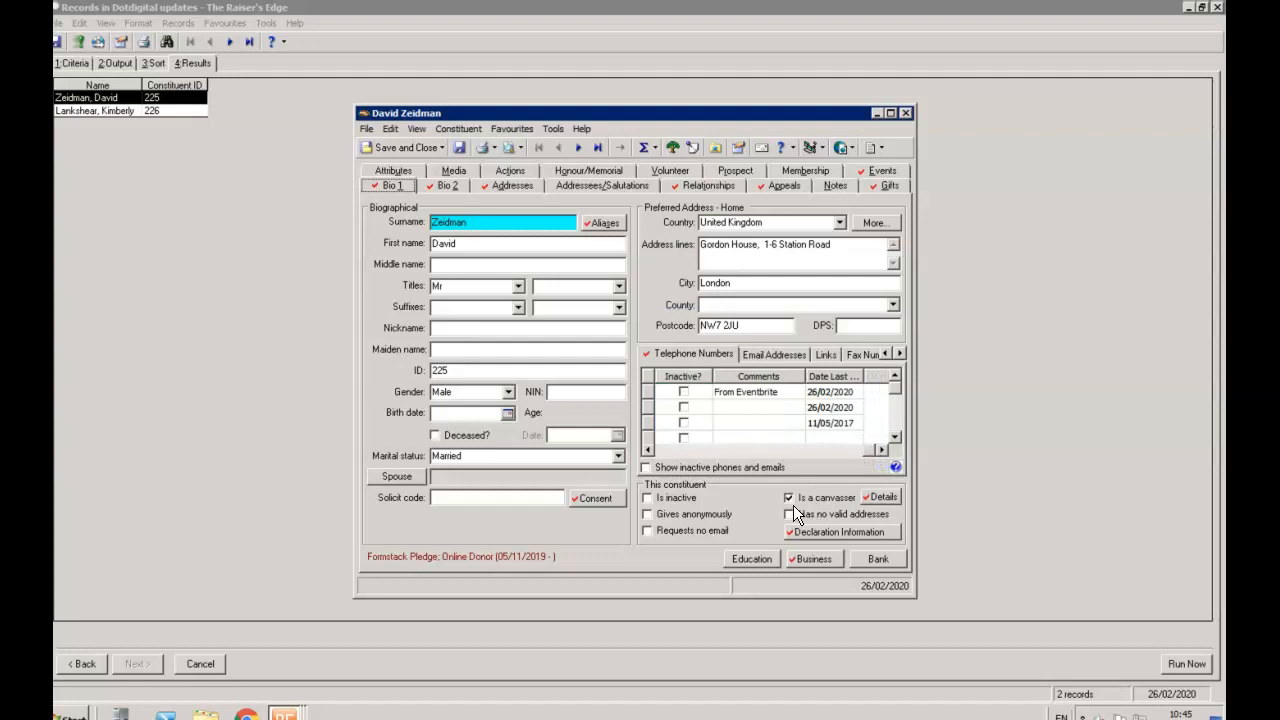
click(596, 498)
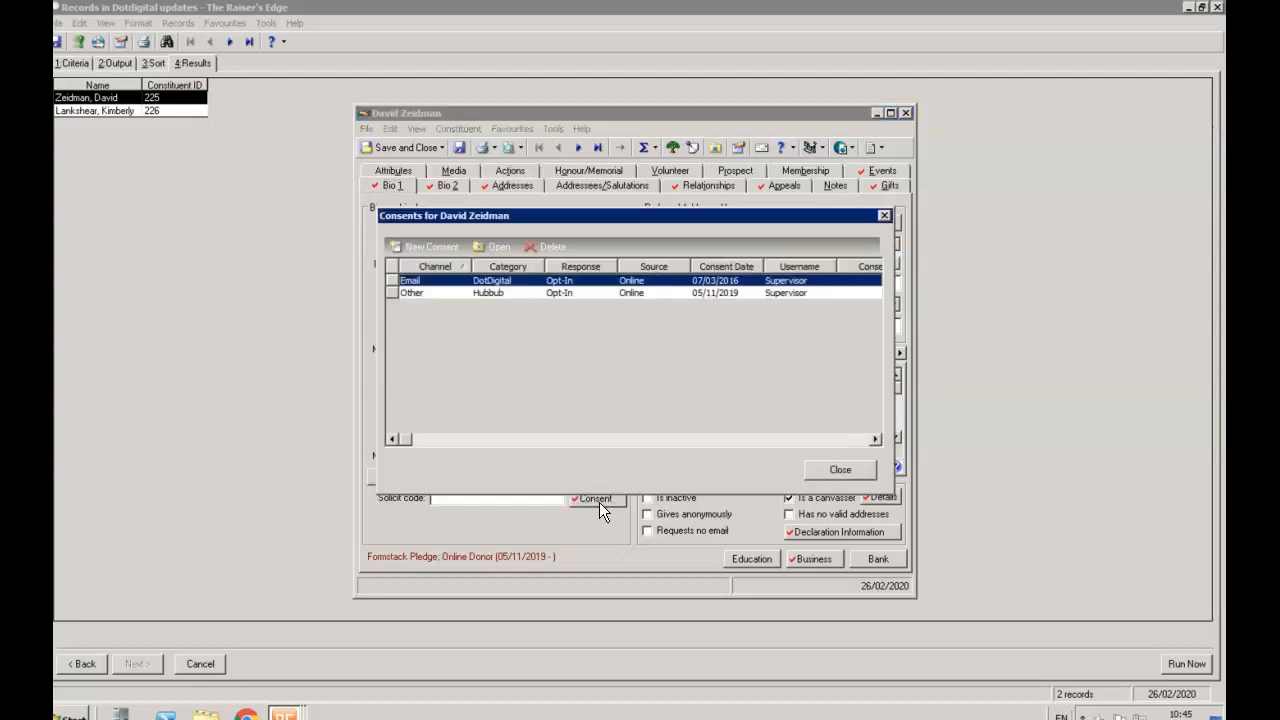
double_click(485, 279)
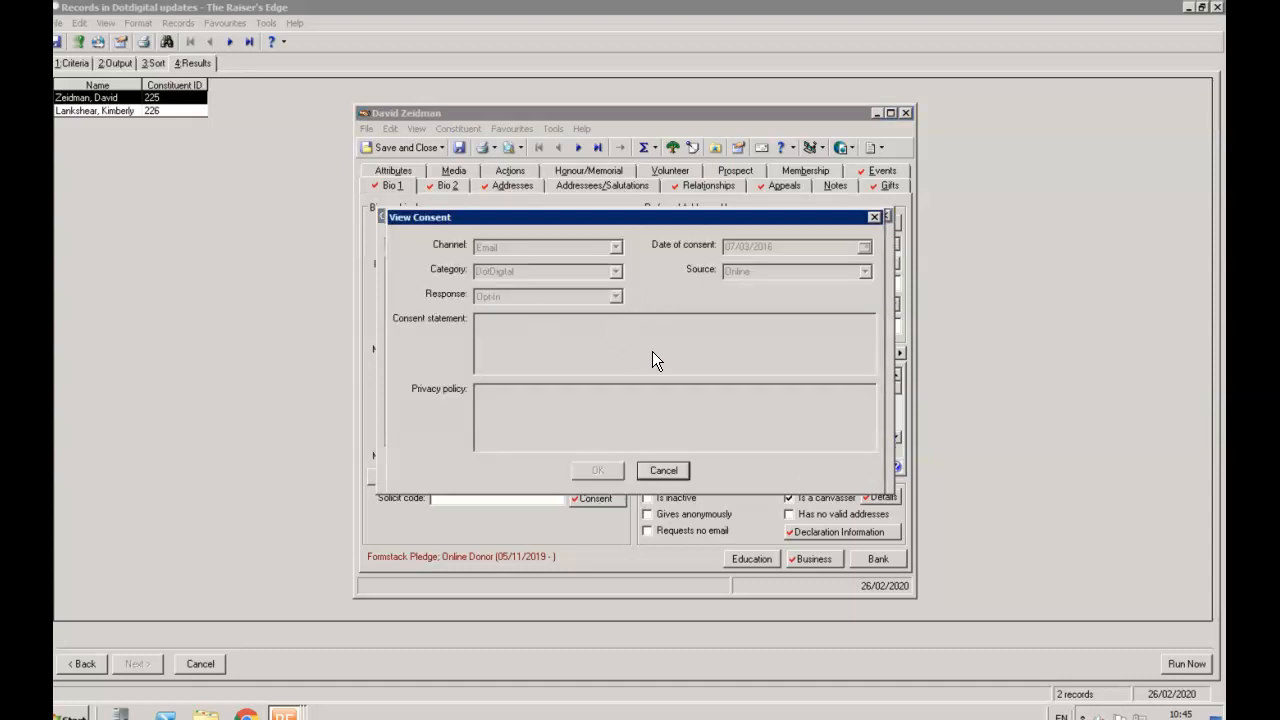
click(664, 471)
click(880, 212)
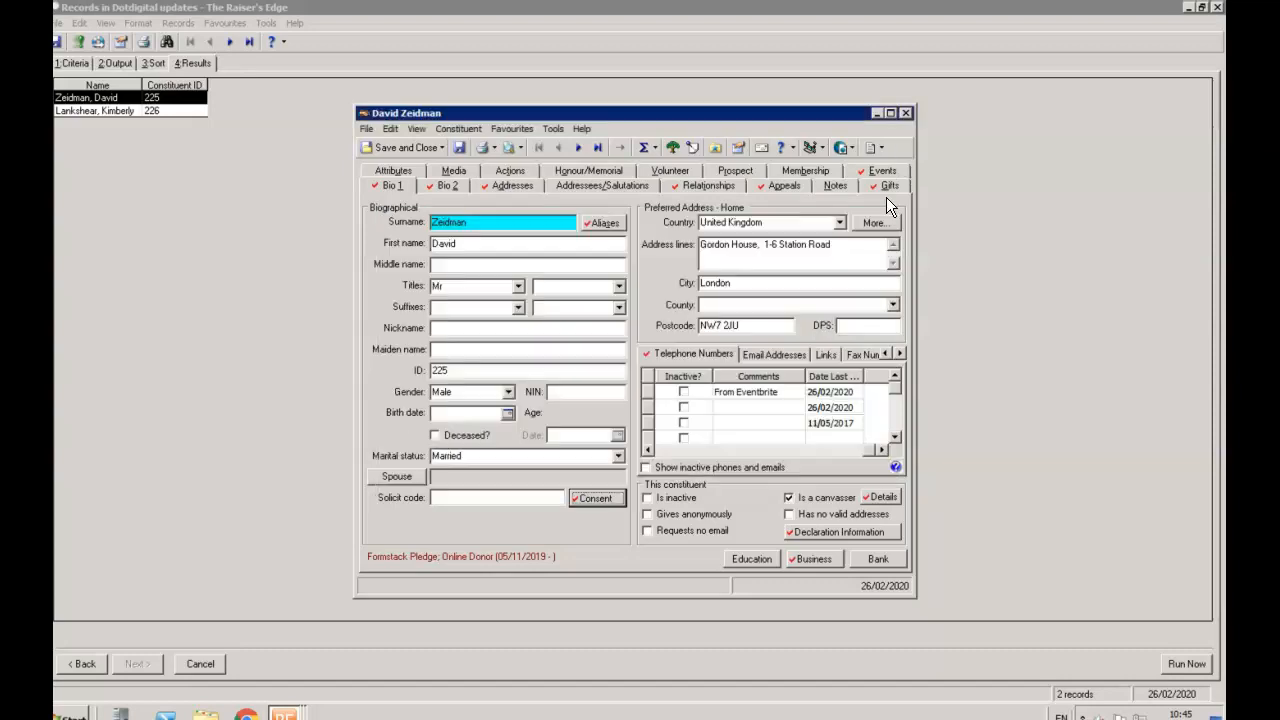
- Close the constituent record and the query without saving the query changes
click(906, 114)
click(1216, 7)
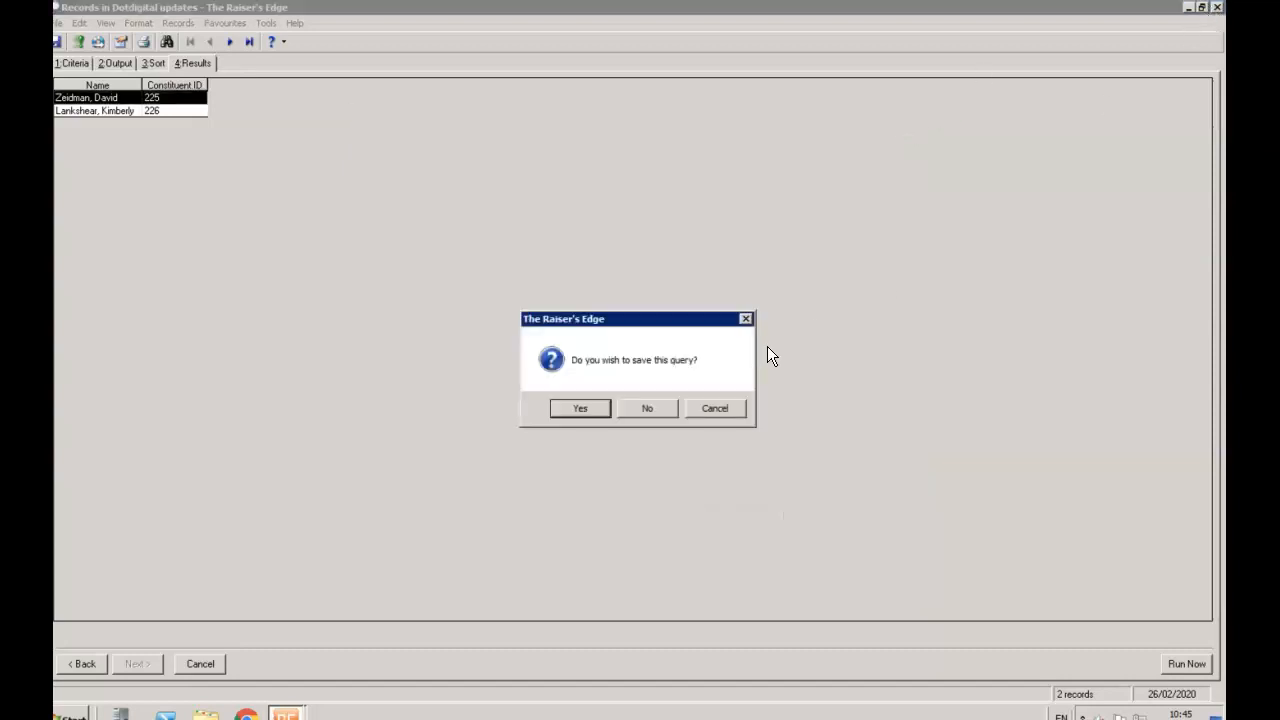
click(655, 407)
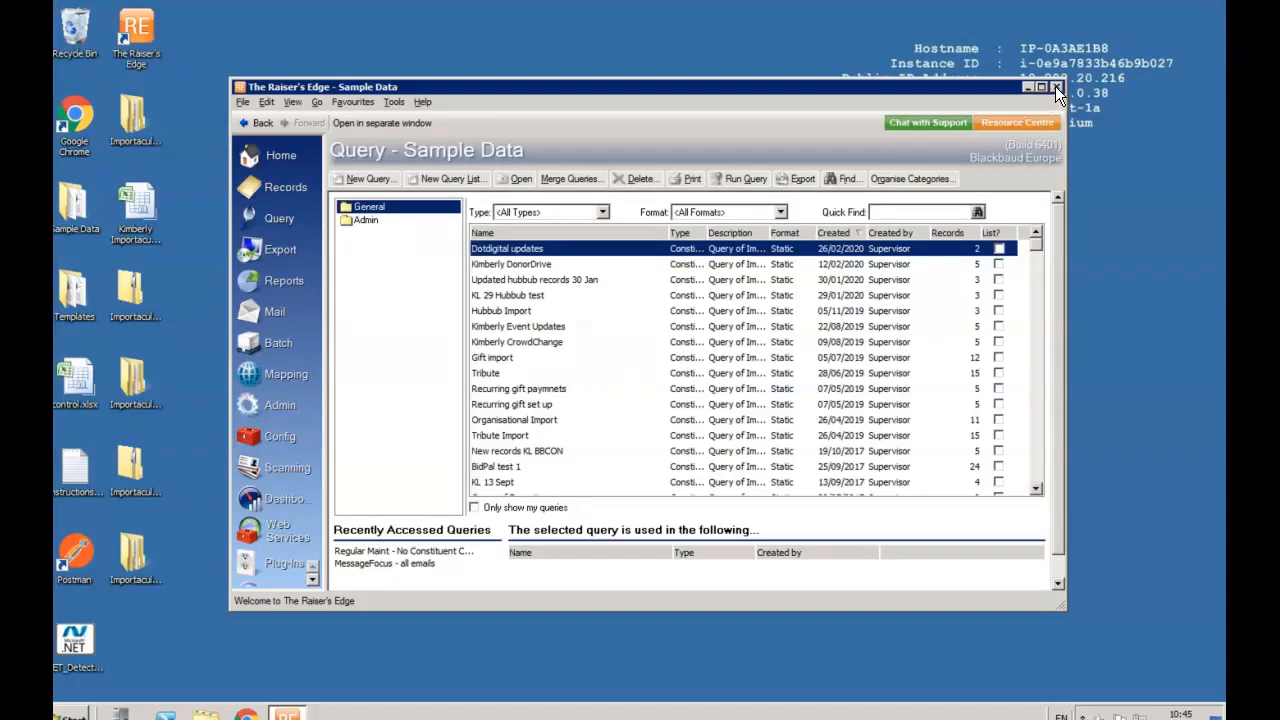
- Open the Importacular plug-in and start an import from the DotDigital data source
click(283, 563)
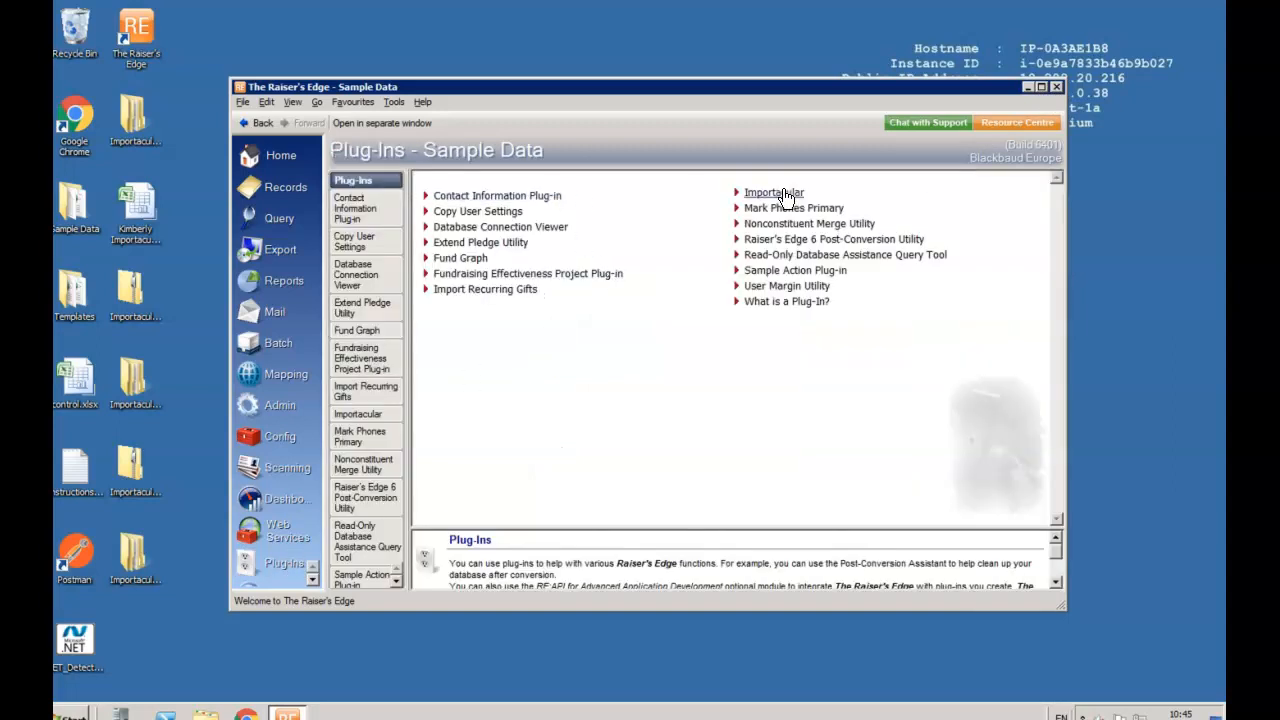
mouse_move(785, 197)
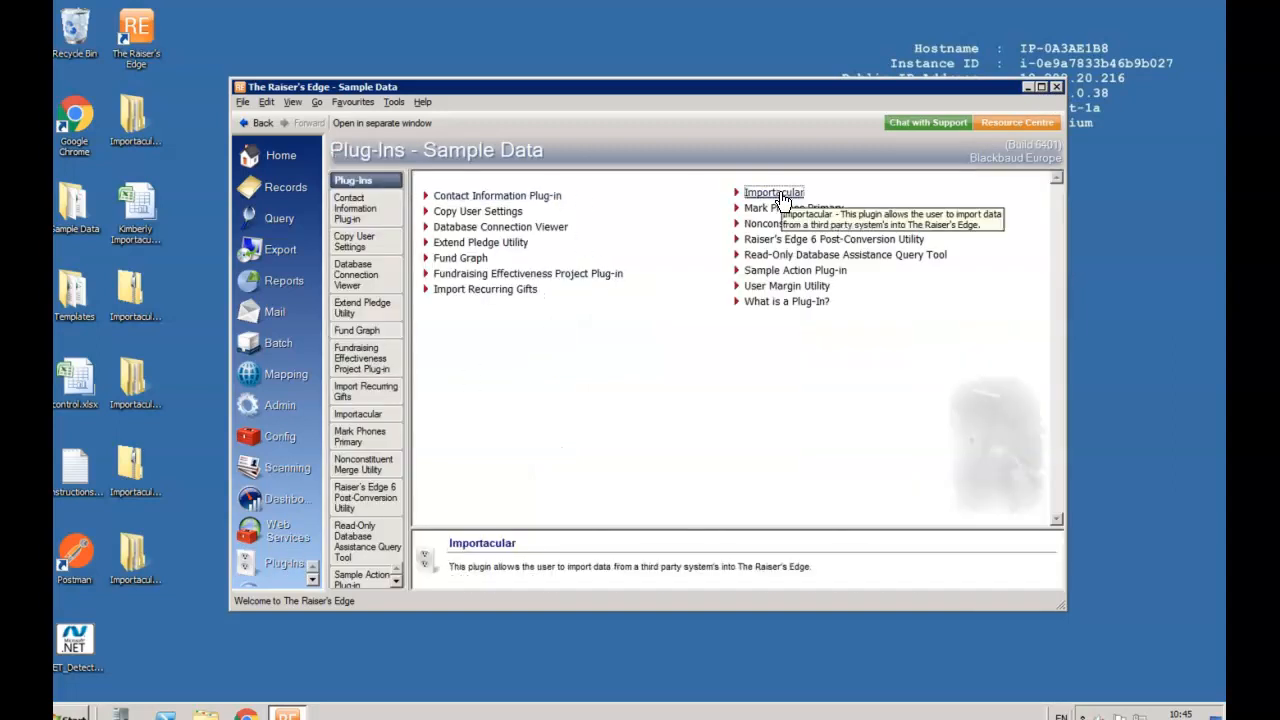
click(773, 195)
click(836, 590)
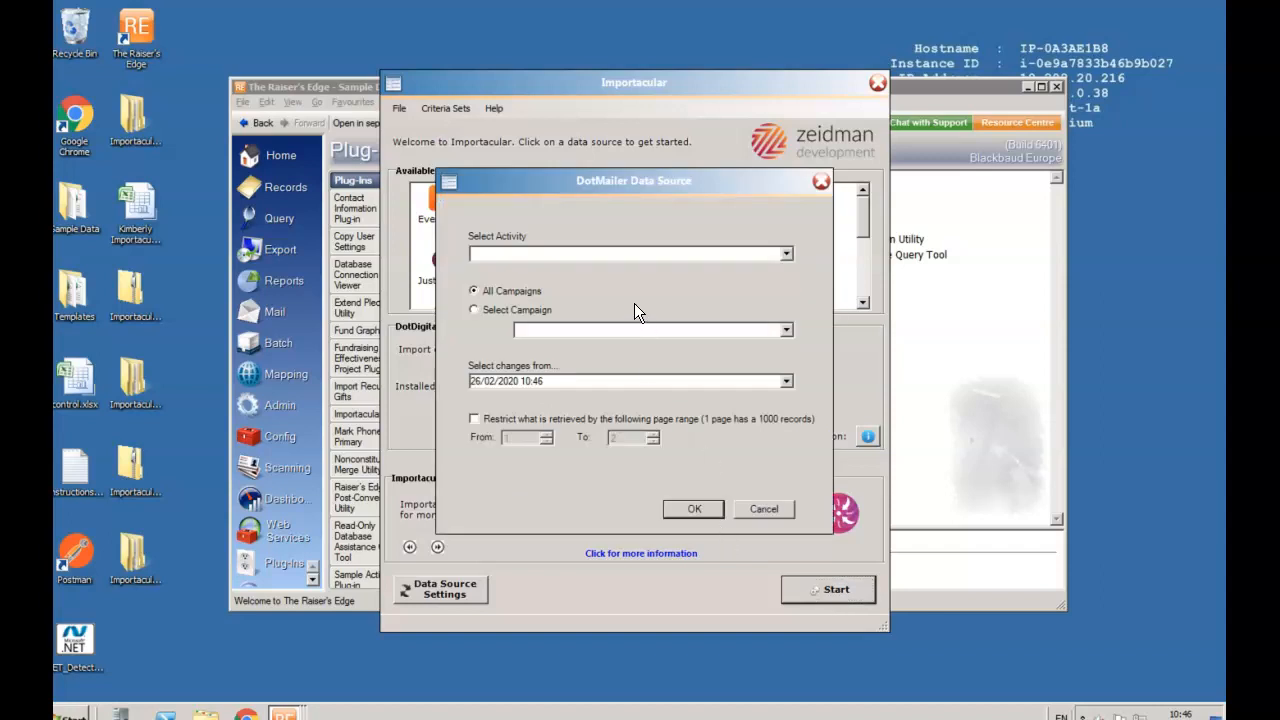
- Retrieve "Campaign Activity Since..." data for the "Importacular demo" campaign, with changes from 26/02/2017 10:25
click(786, 256)
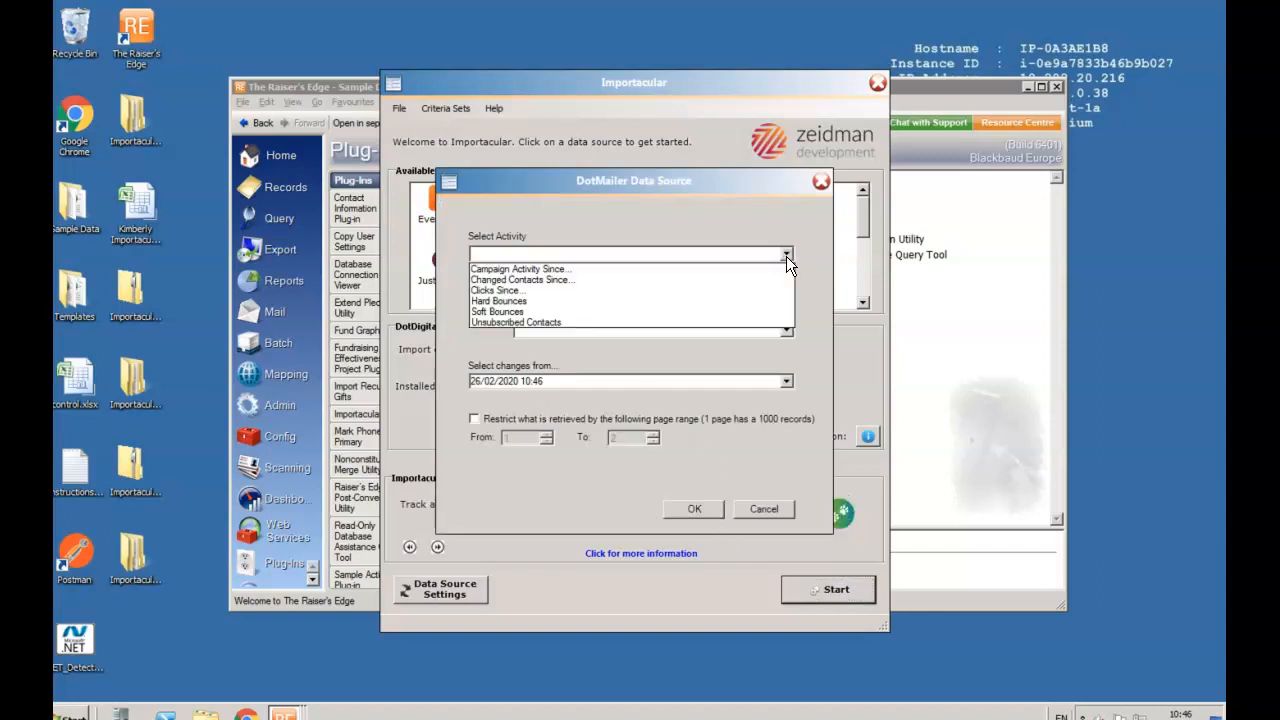
click(544, 268)
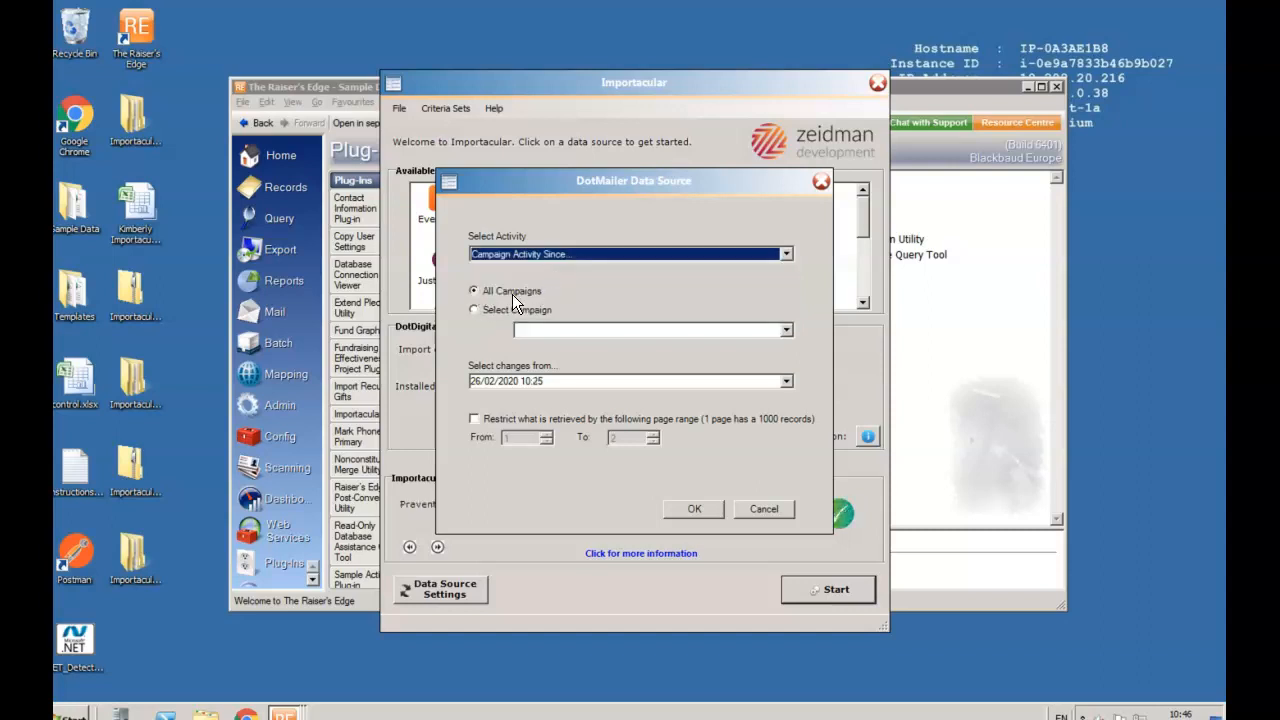
click(478, 309)
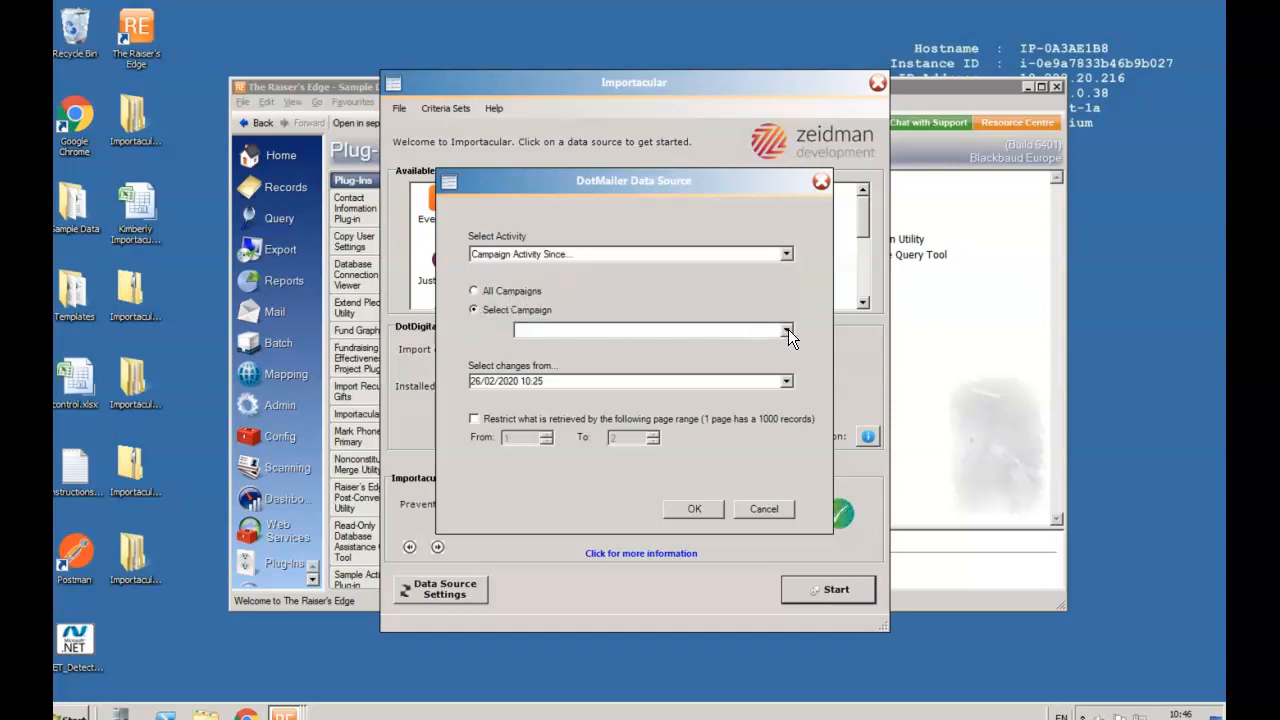
click(787, 329)
click(604, 355)
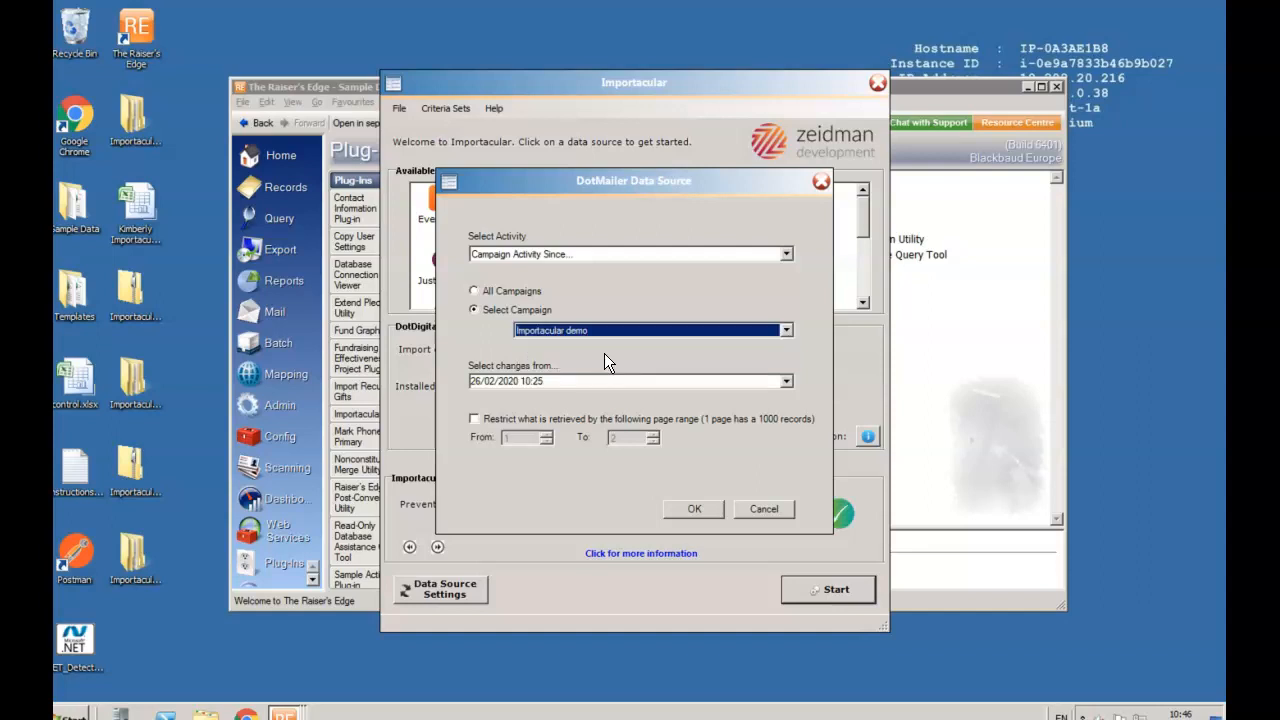
click(510, 381)
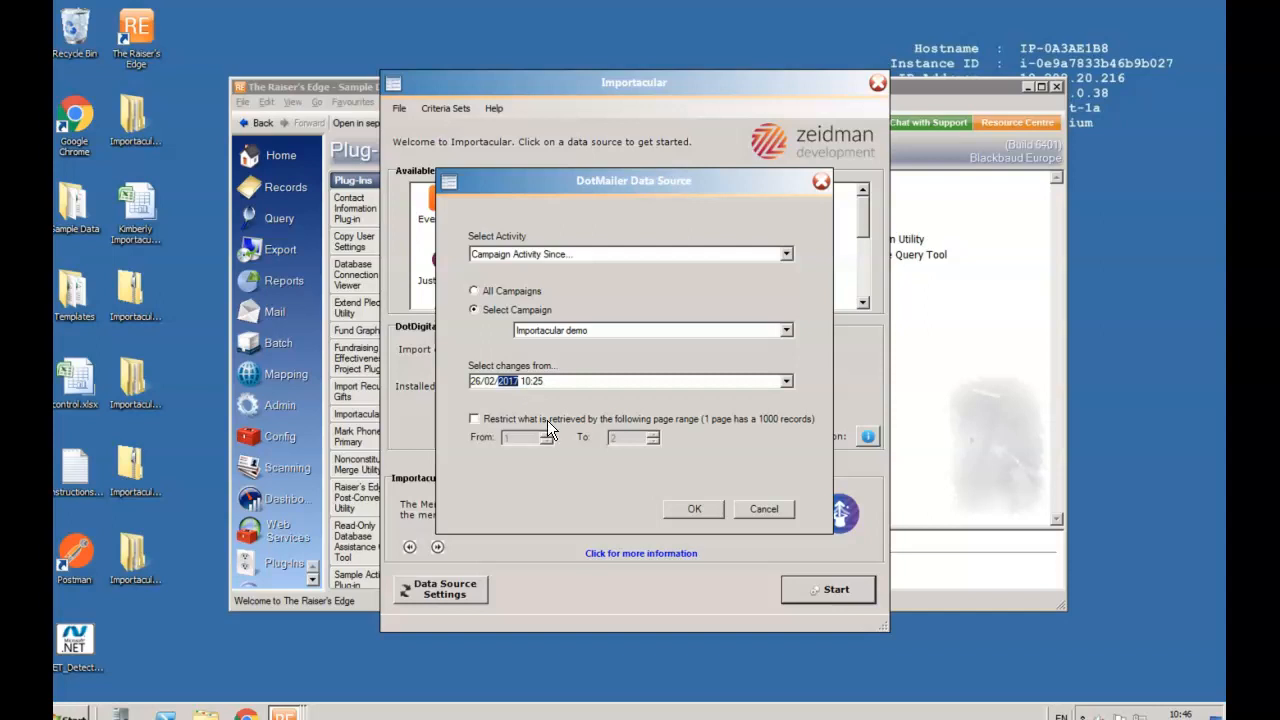
click(695, 510)
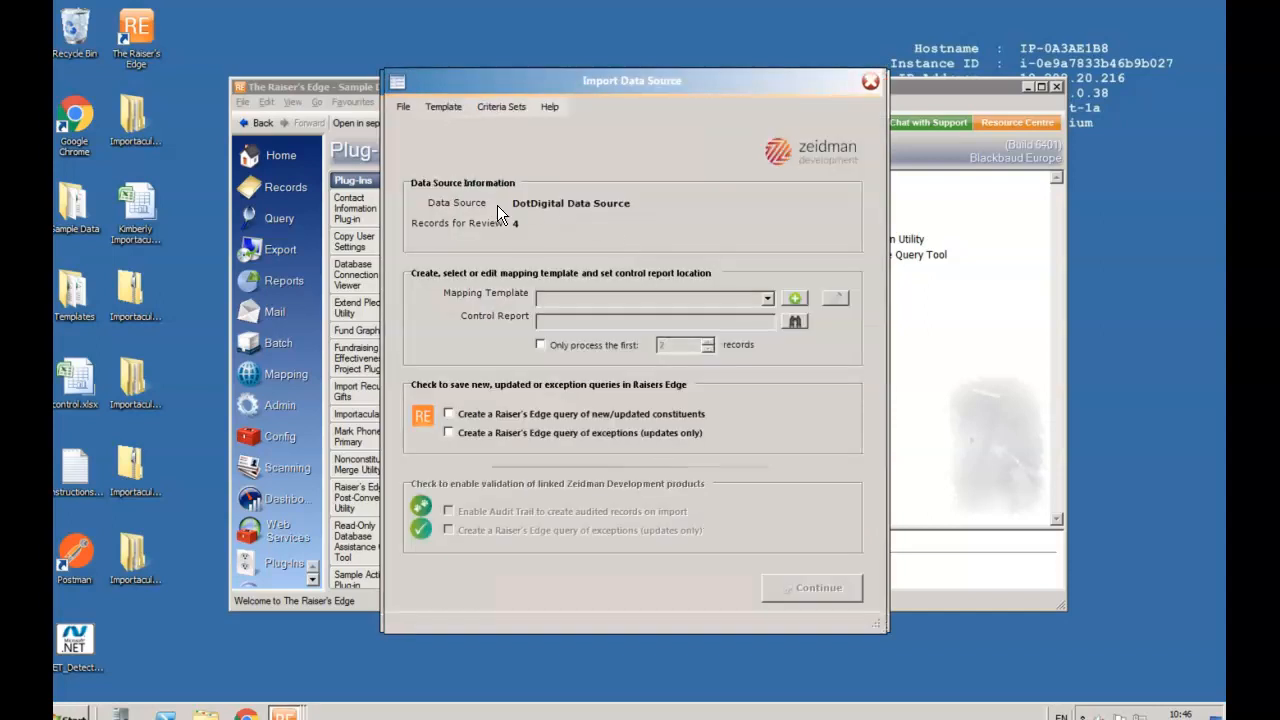
- Select the Campaign Activity mapping template for the import and open it for editing
click(767, 299)
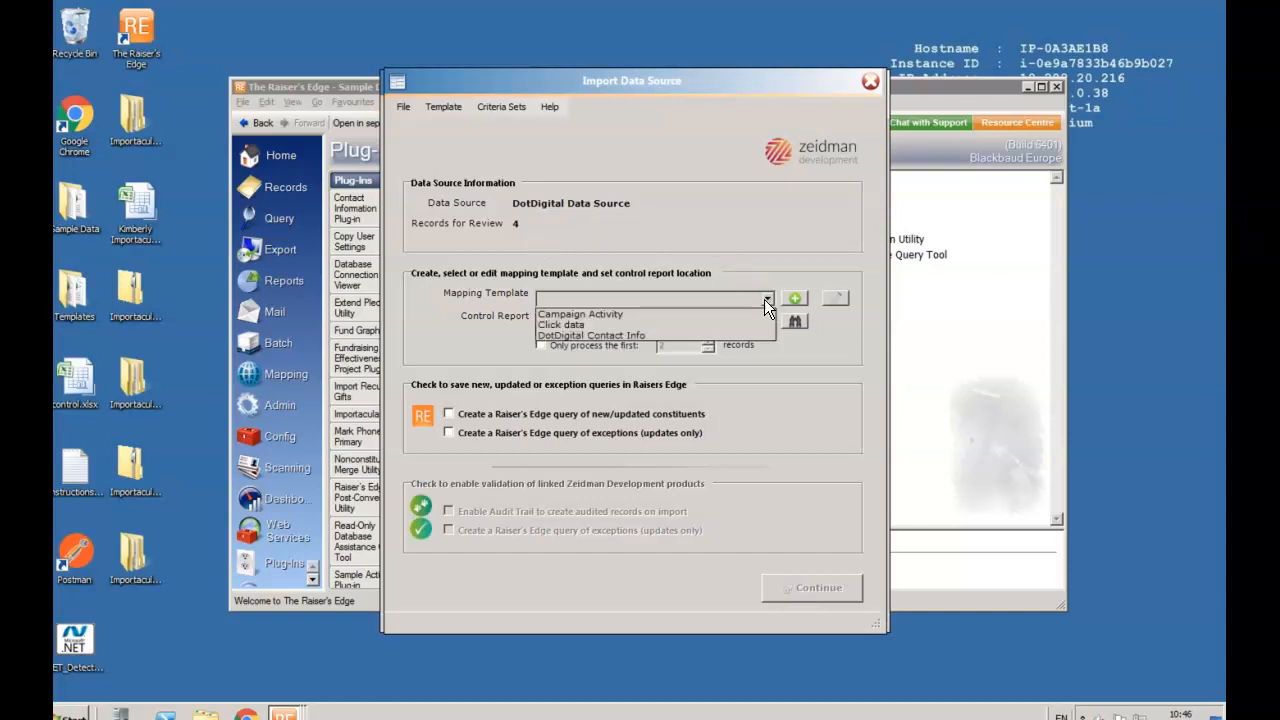
click(673, 316)
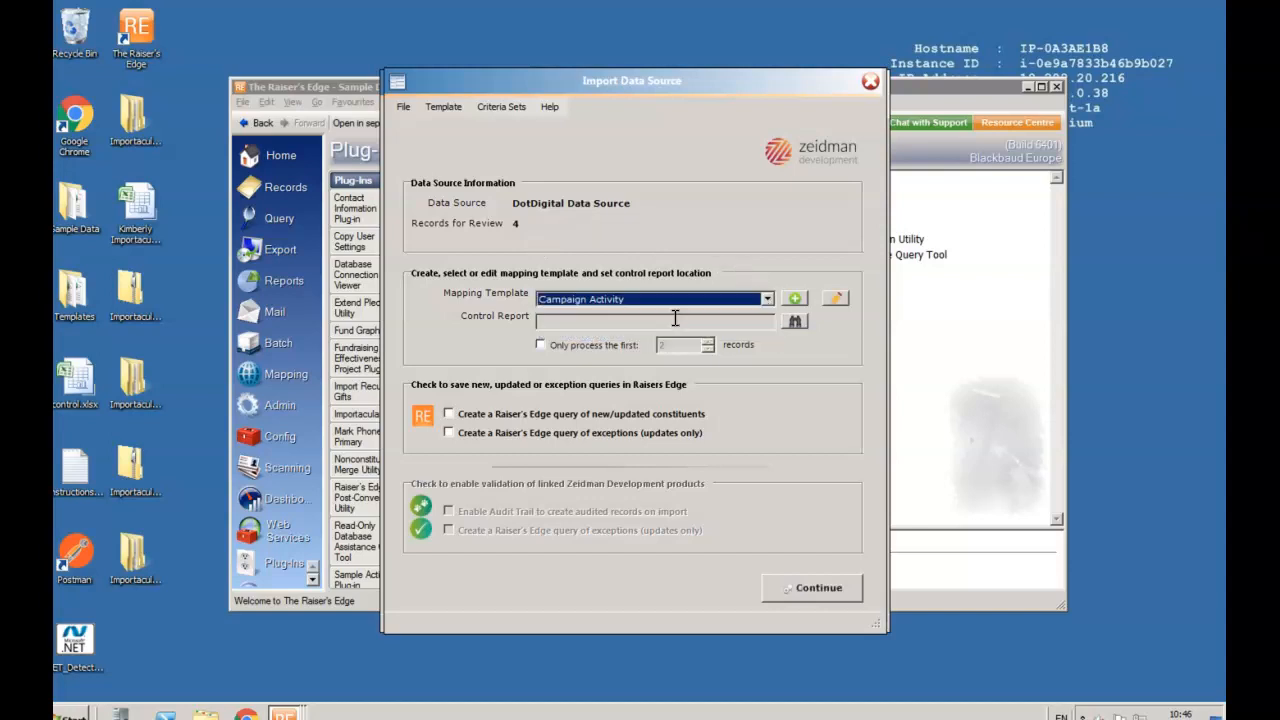
click(833, 296)
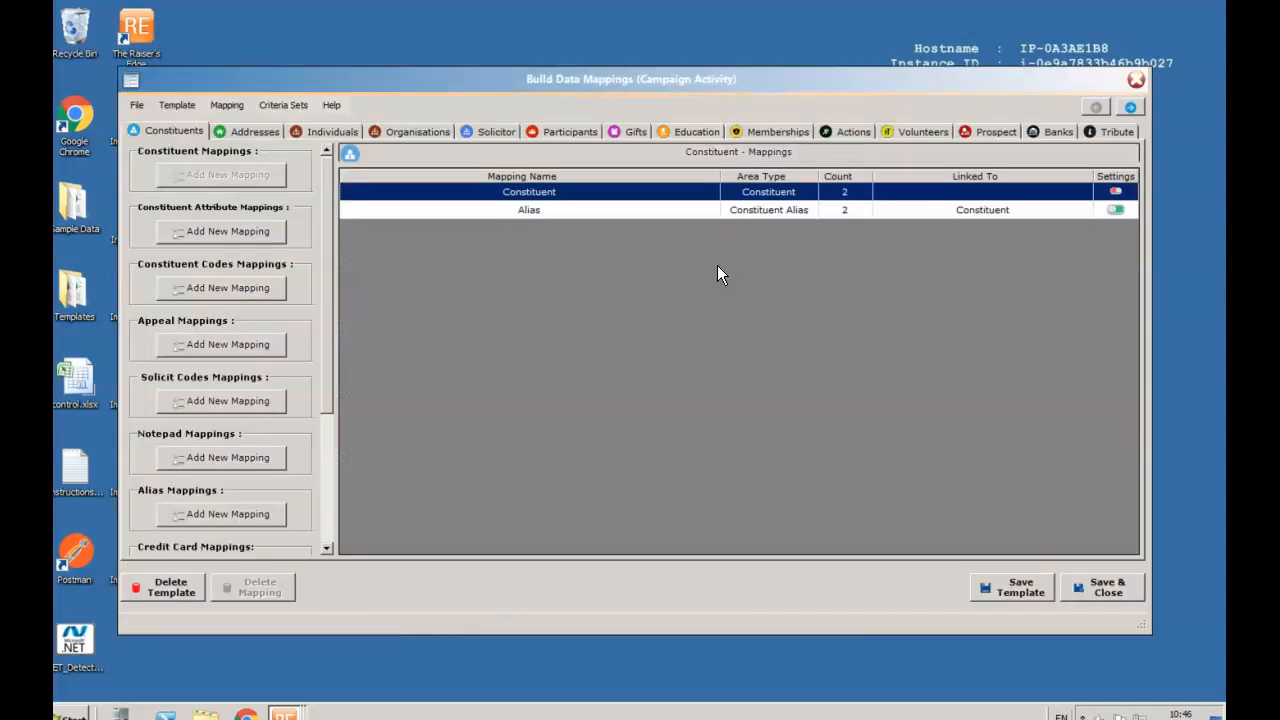
- Examine the Constituent mapping's Surname source and field settings without changing them, and view the template's address mappings
double_click(606, 191)
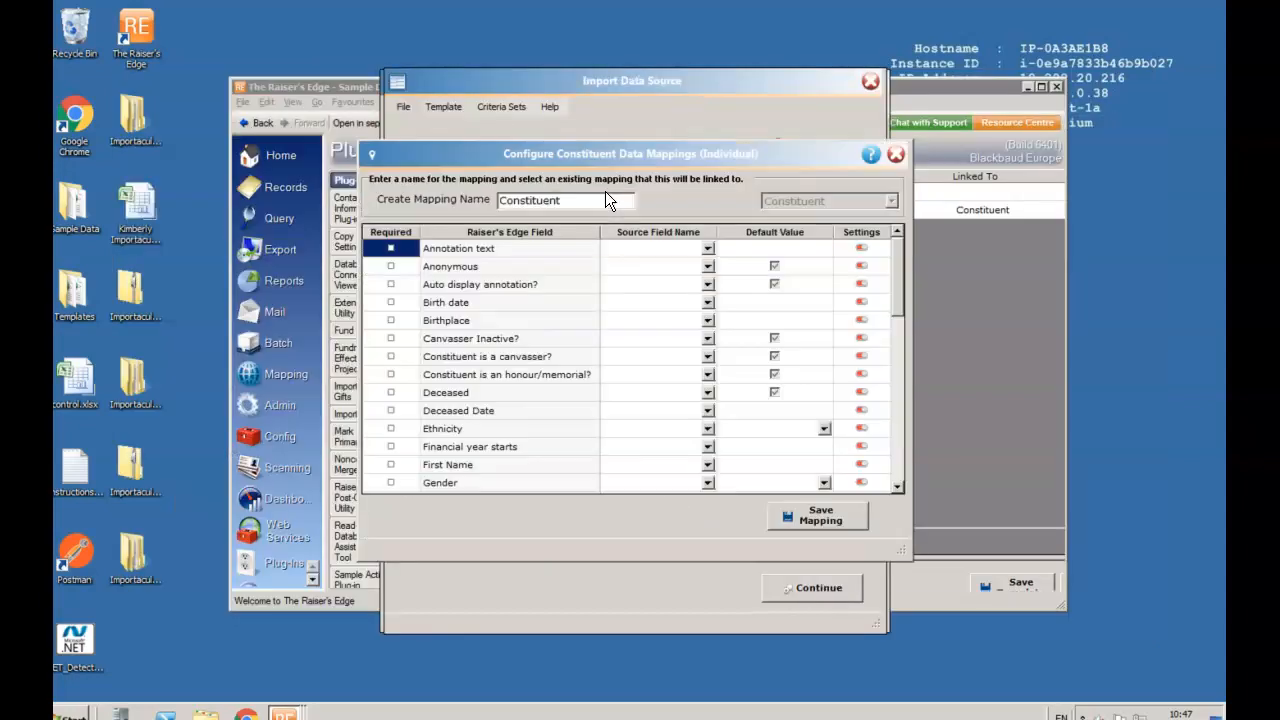
drag(893, 287, 881, 449)
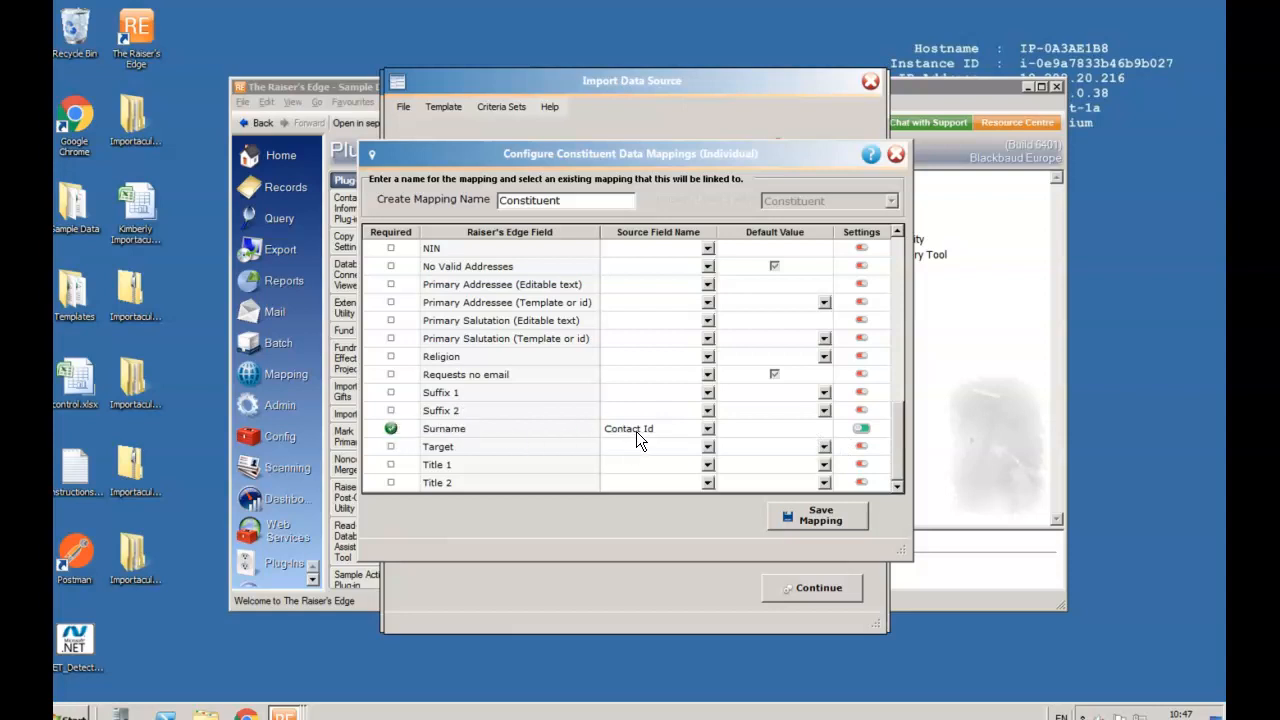
click(862, 430)
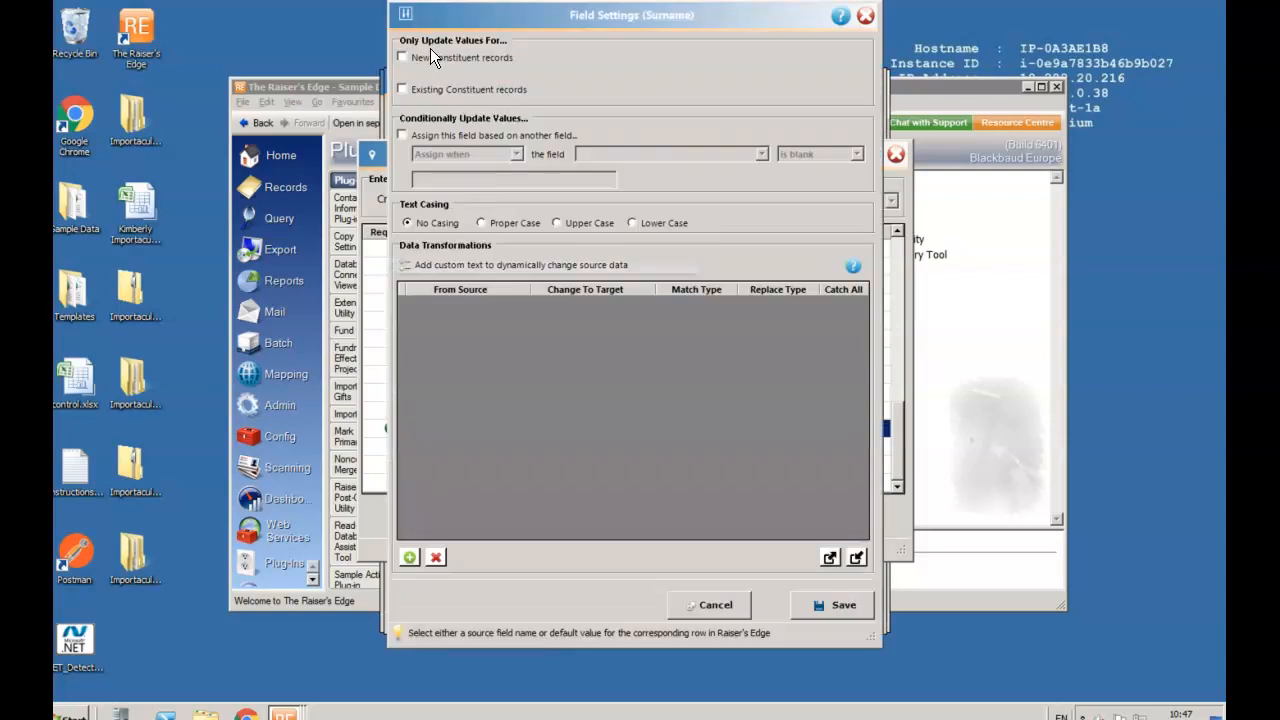
click(865, 16)
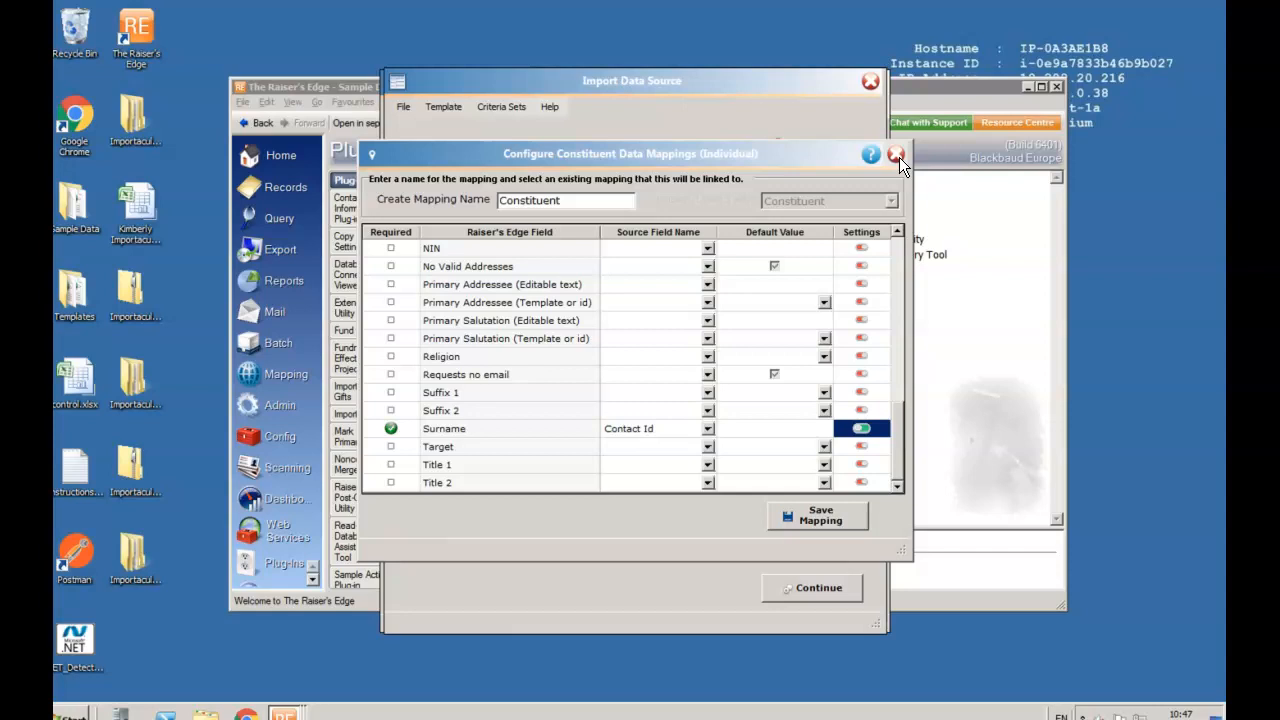
click(897, 156)
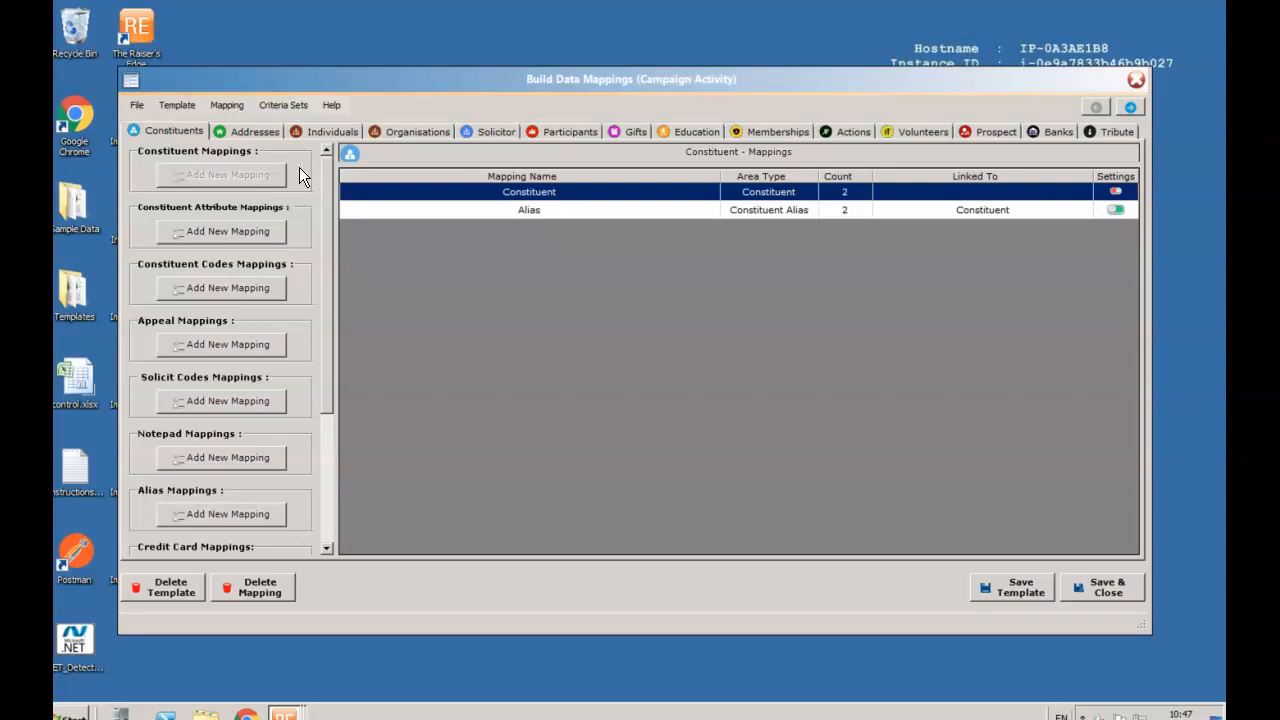
click(259, 133)
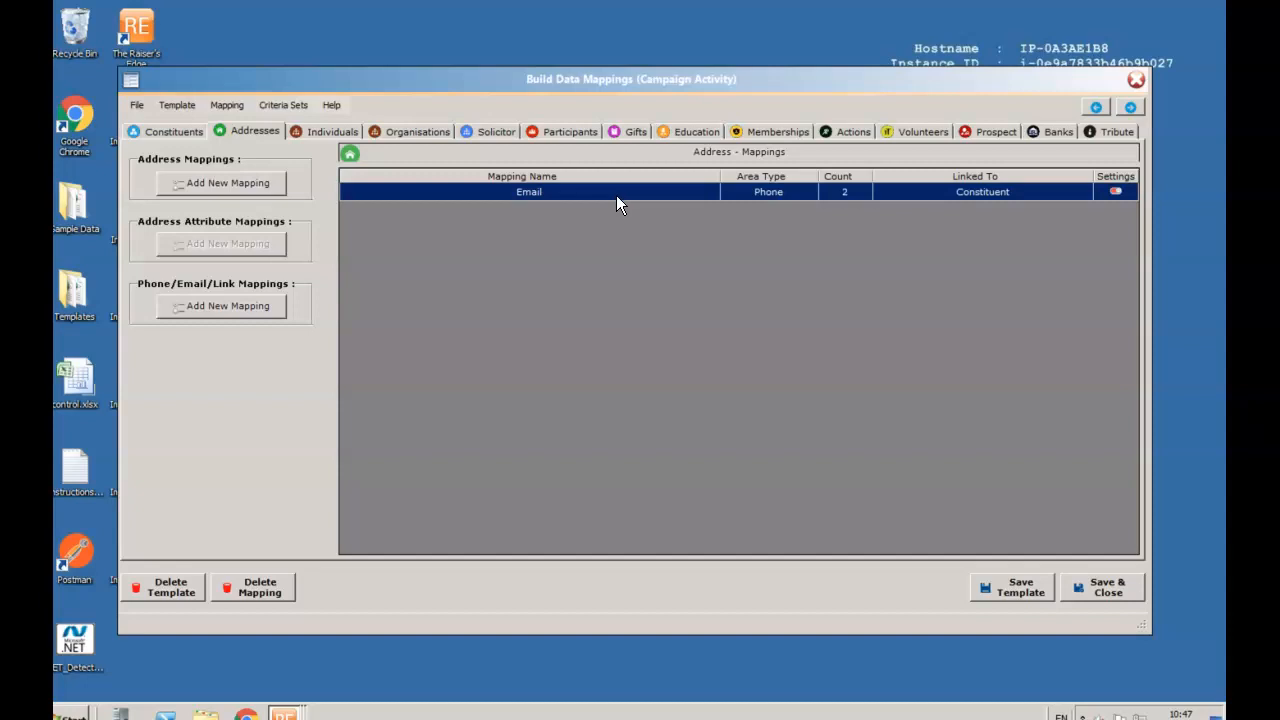
- Open the Action mapping among the template's action mappings and check the source fields available for Action Date
click(838, 132)
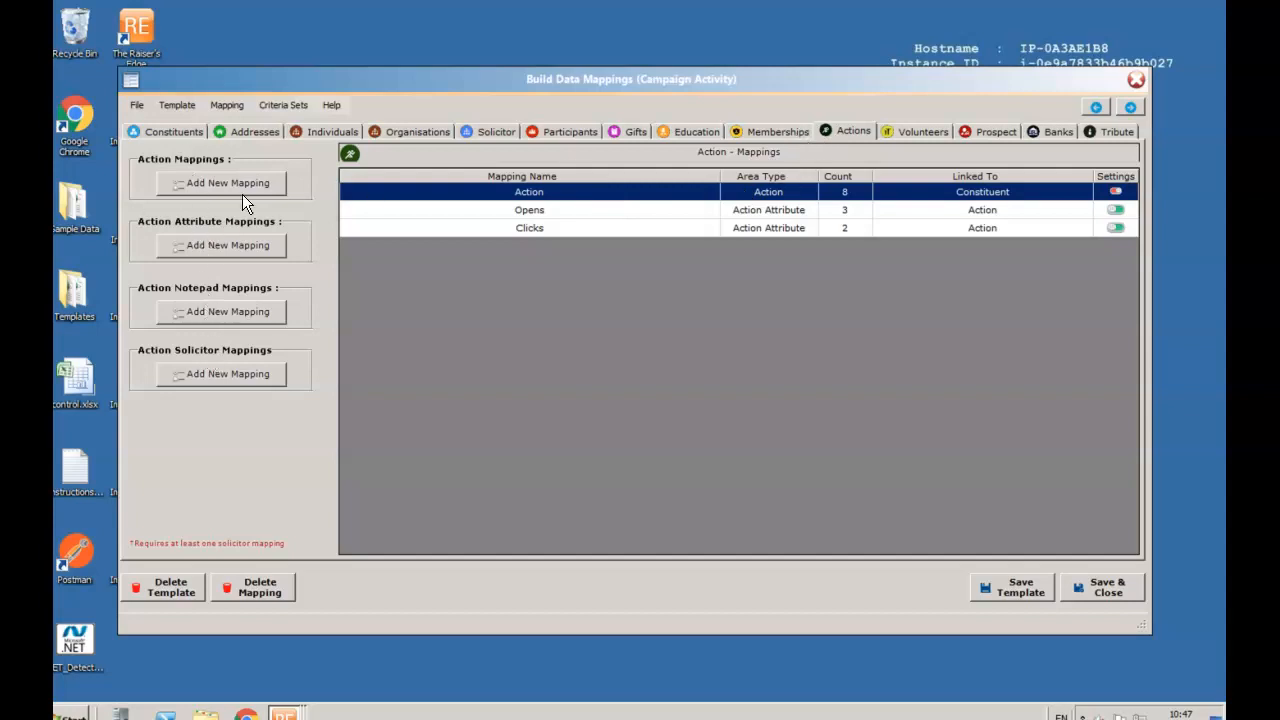
double_click(534, 190)
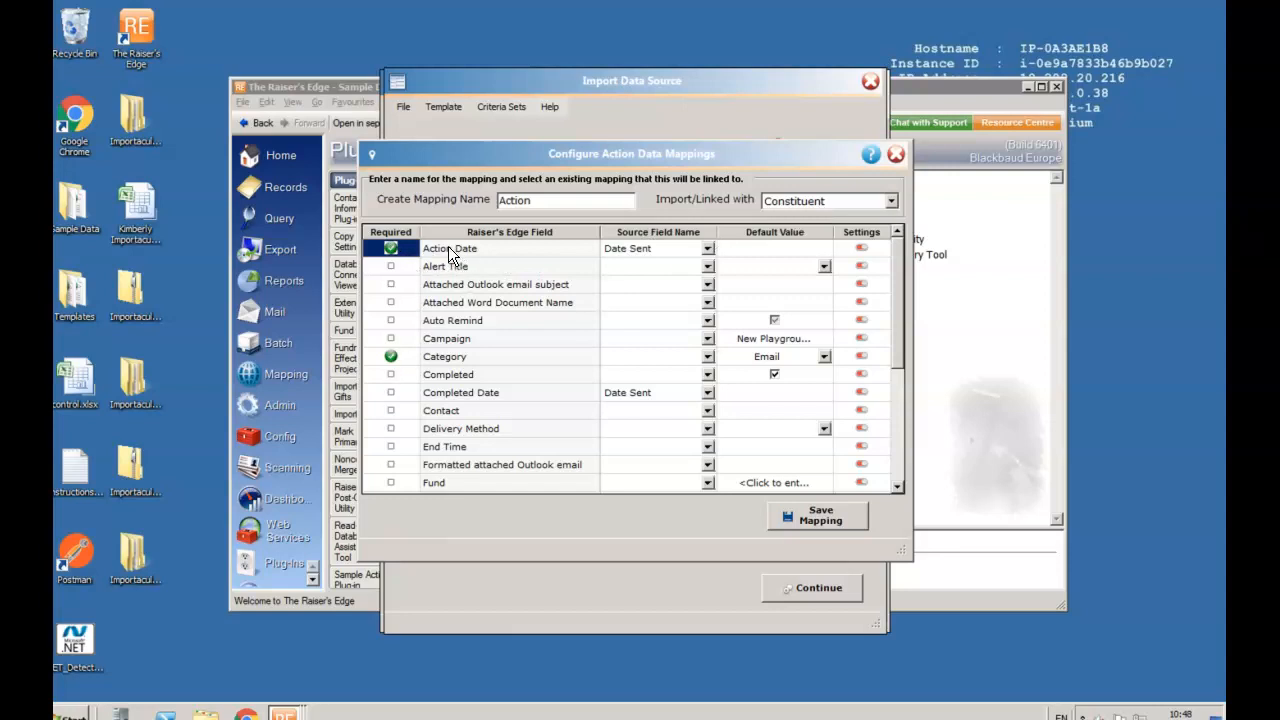
click(709, 248)
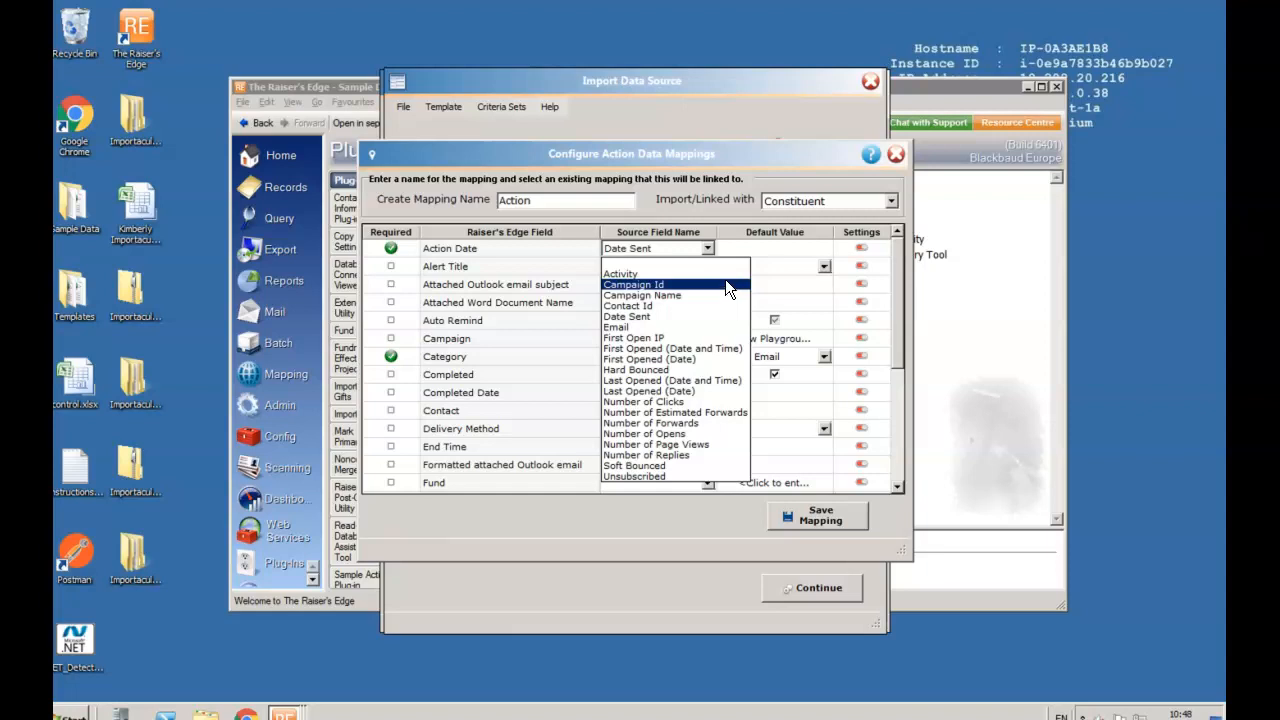
click(708, 248)
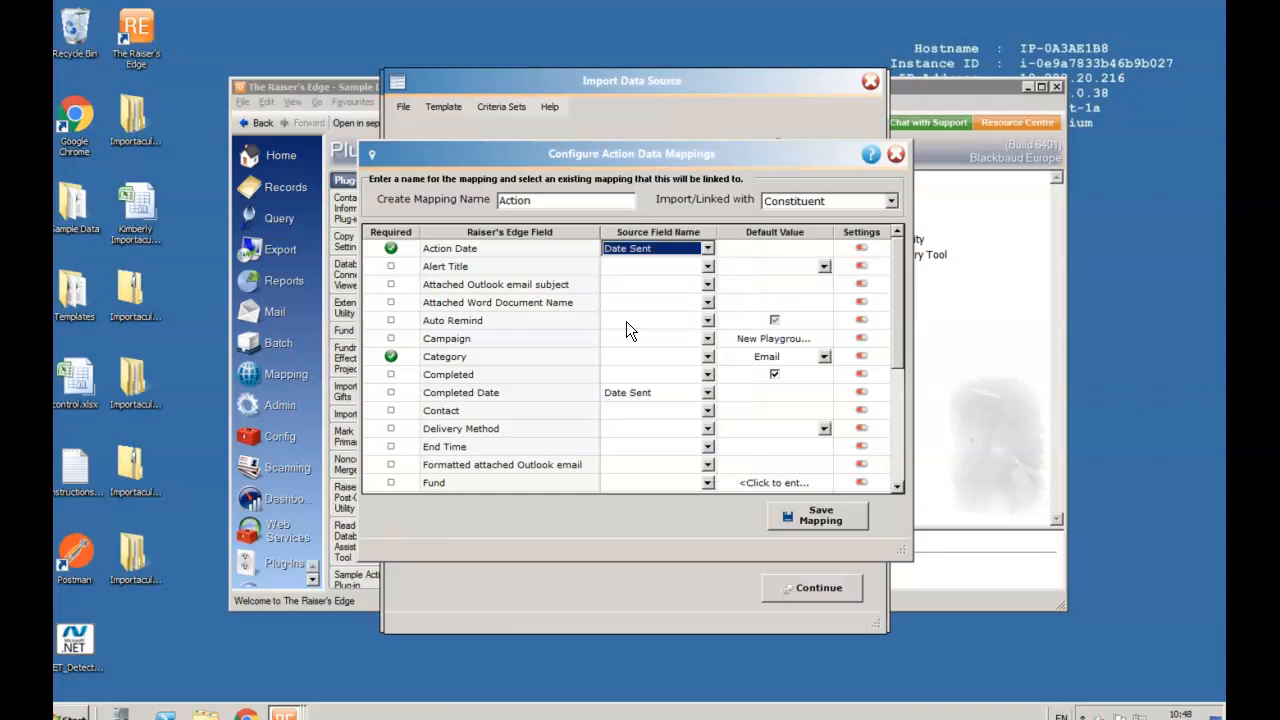
- Set the Action mapping's default Campaign to the PLAYGROUND campaign, check the remaining default values and save the mapping
double_click(782, 340)
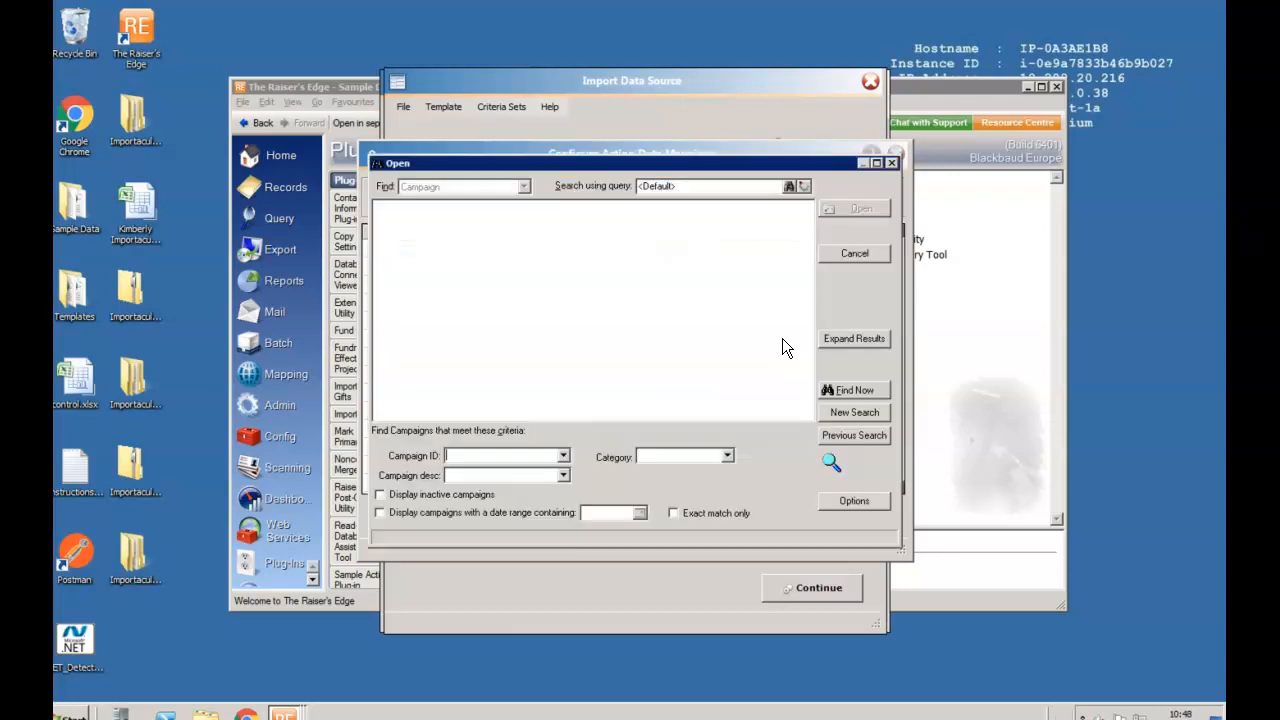
click(866, 393)
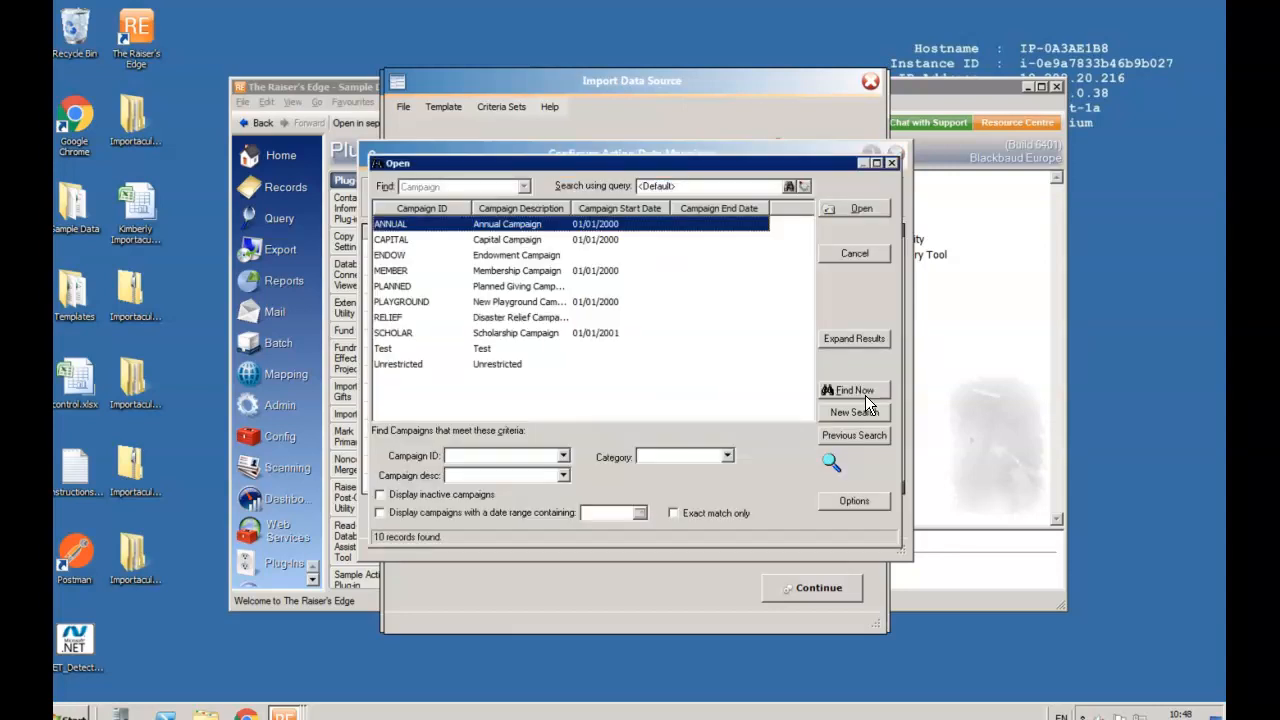
double_click(516, 301)
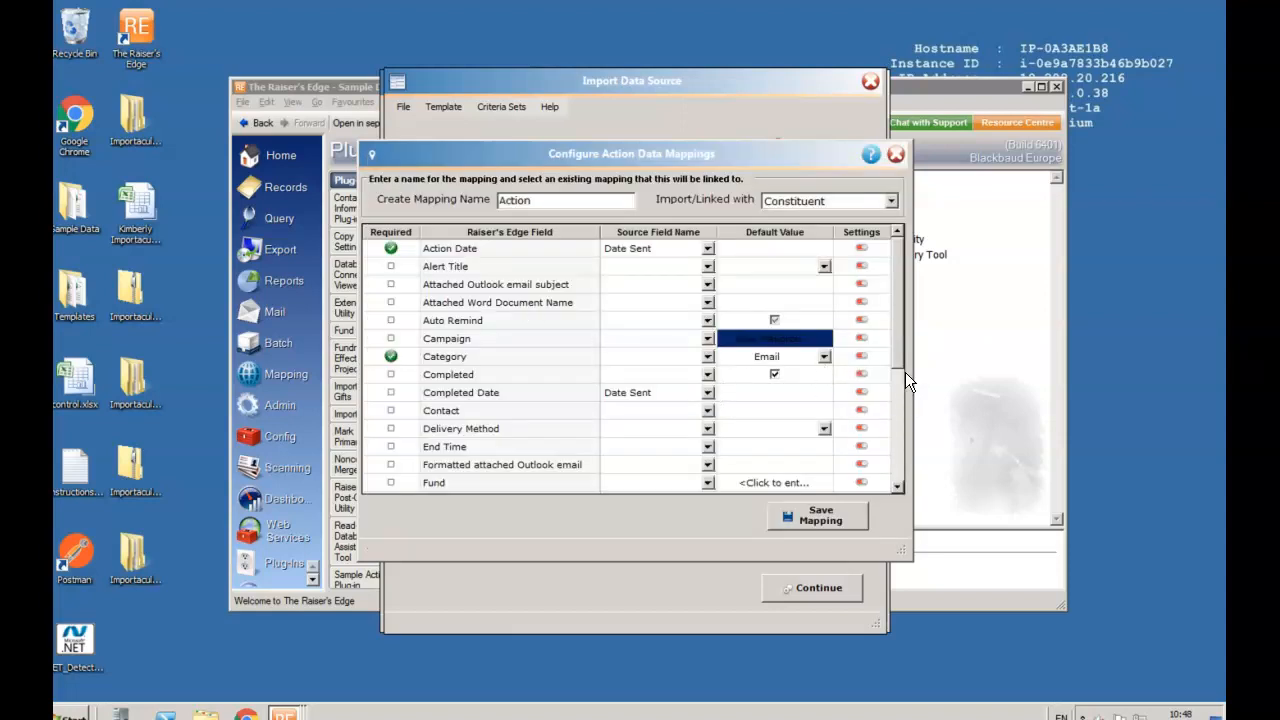
drag(898, 353, 894, 476)
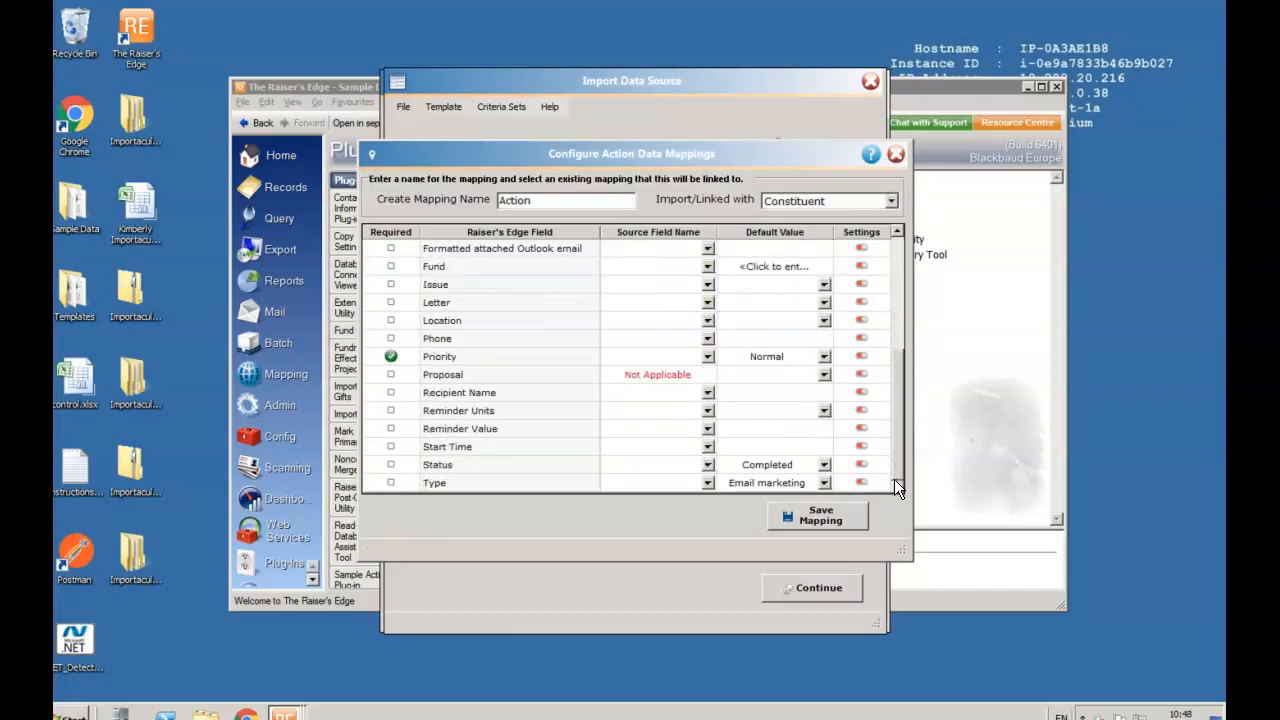
click(812, 520)
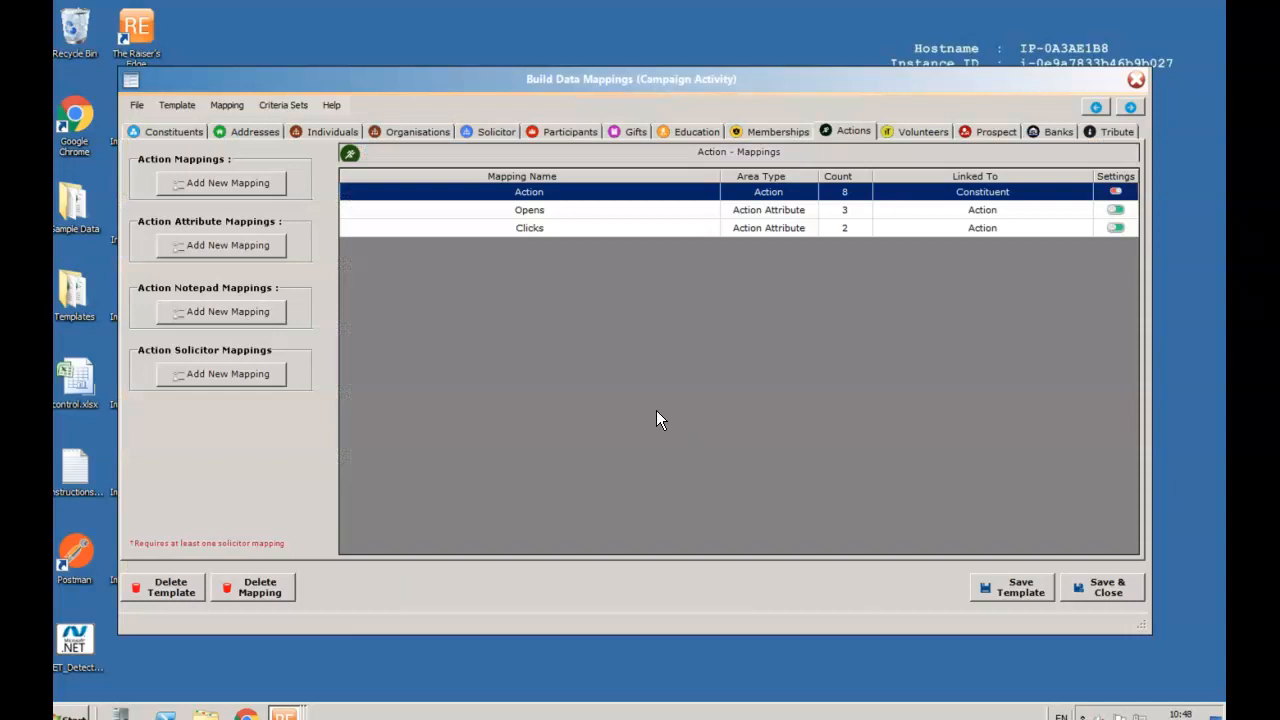
- Review the category, date and description settings of the Opens action attribute mapping and save it
double_click(585, 212)
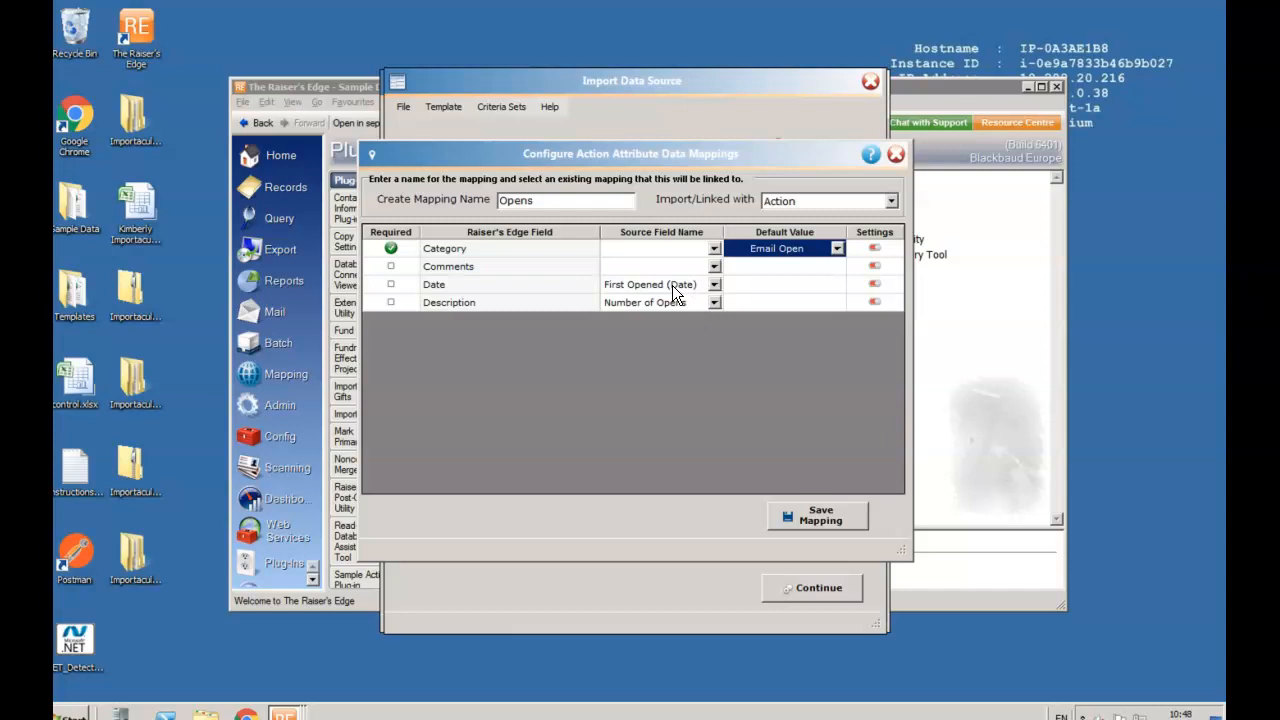
click(812, 522)
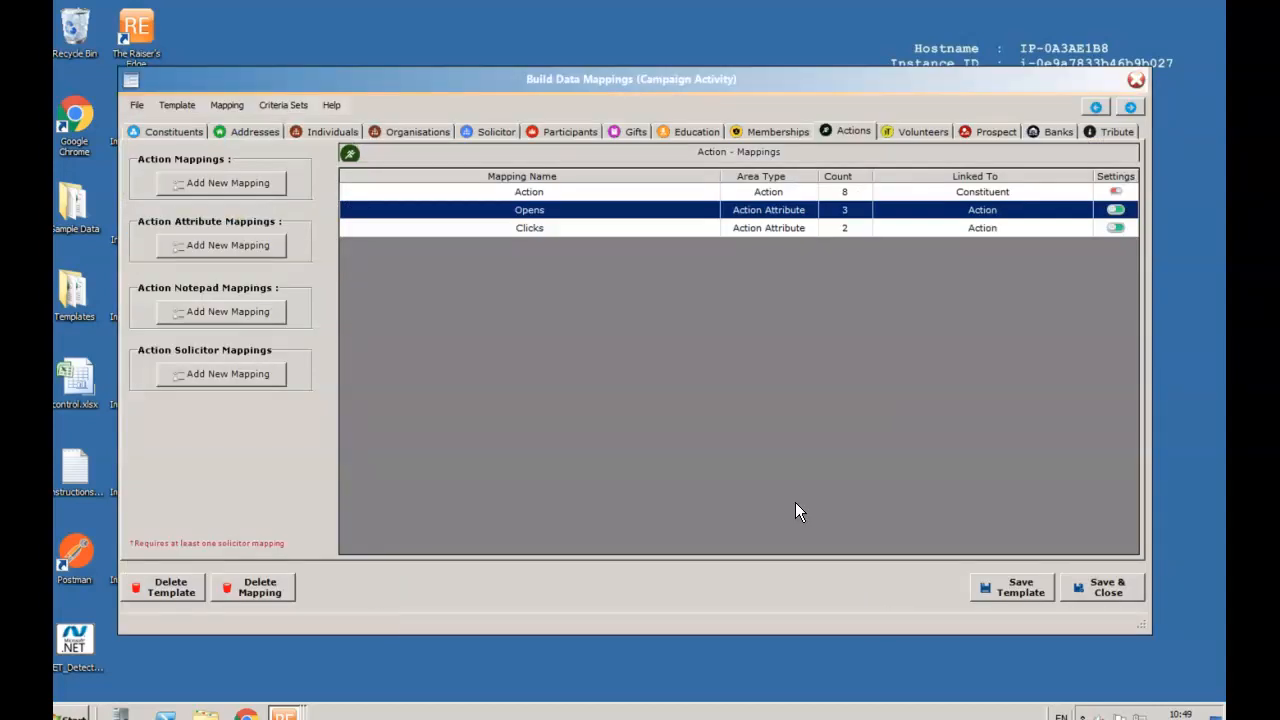
- Add an action notepad mapping named Campaign Name, linked with Action, and map its Date to the Date Sent source field
click(236, 313)
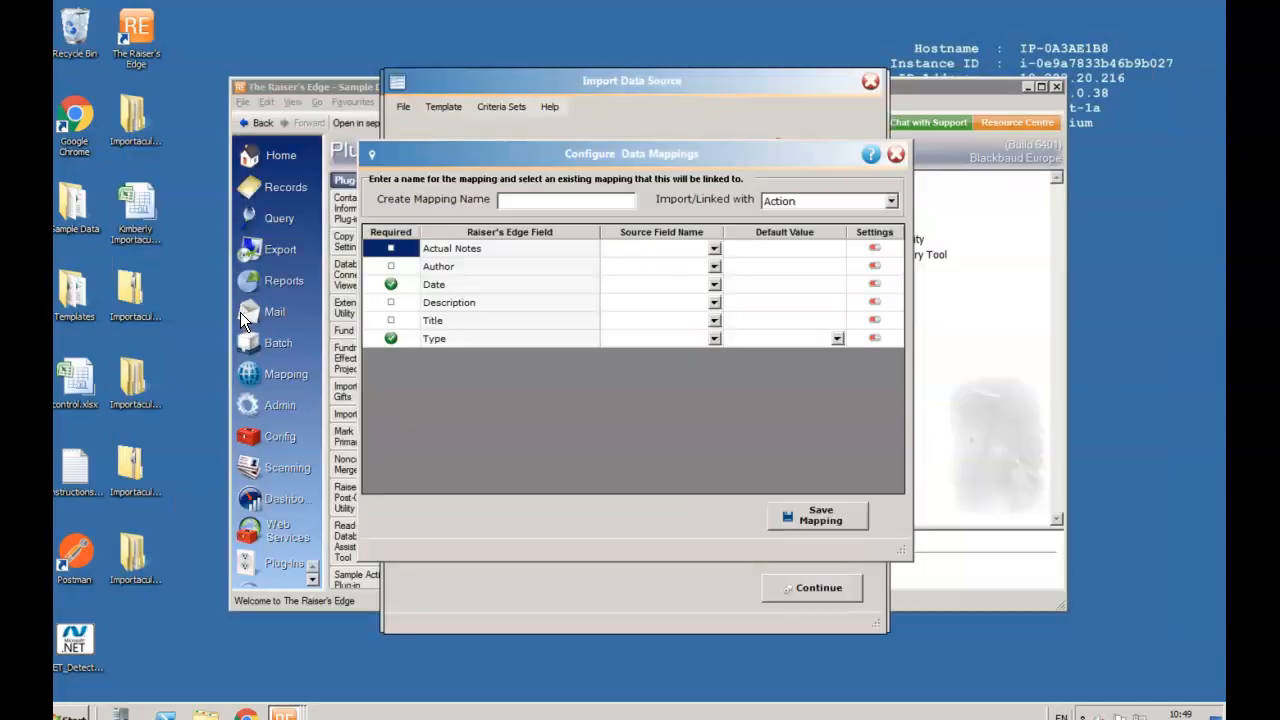
click(562, 200)
text(Campaign Name)
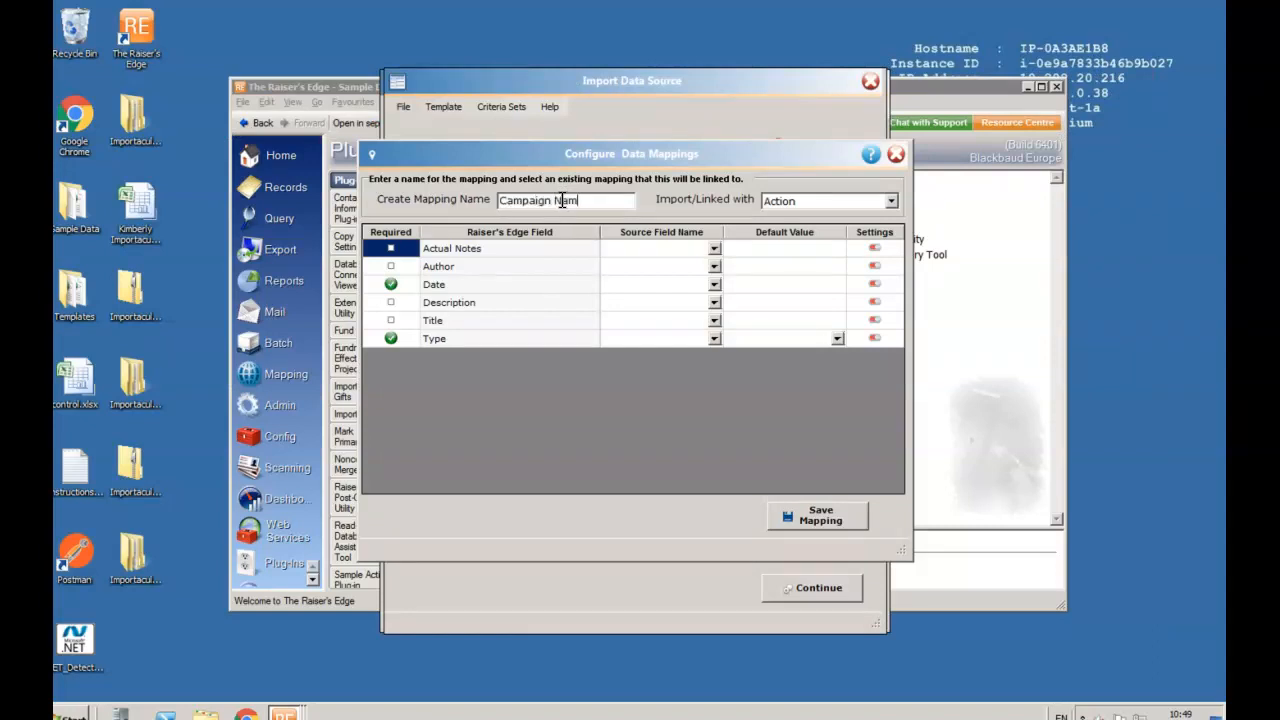
click(714, 283)
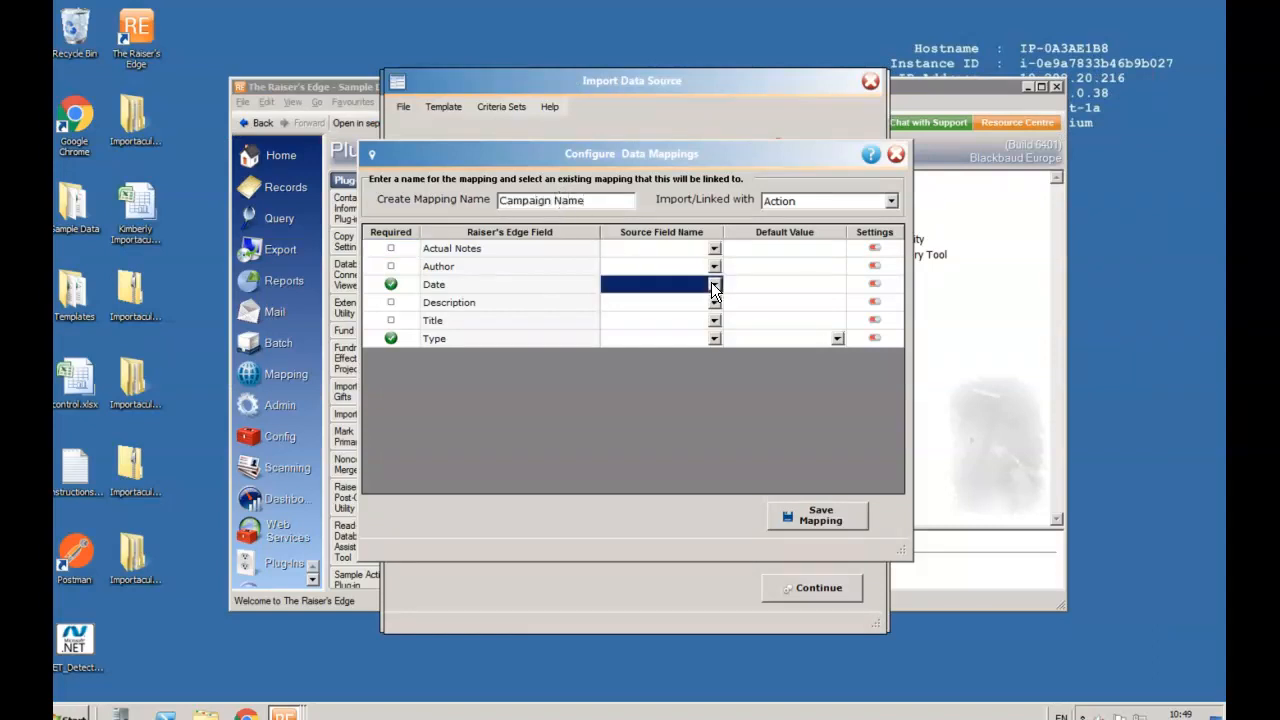
click(665, 352)
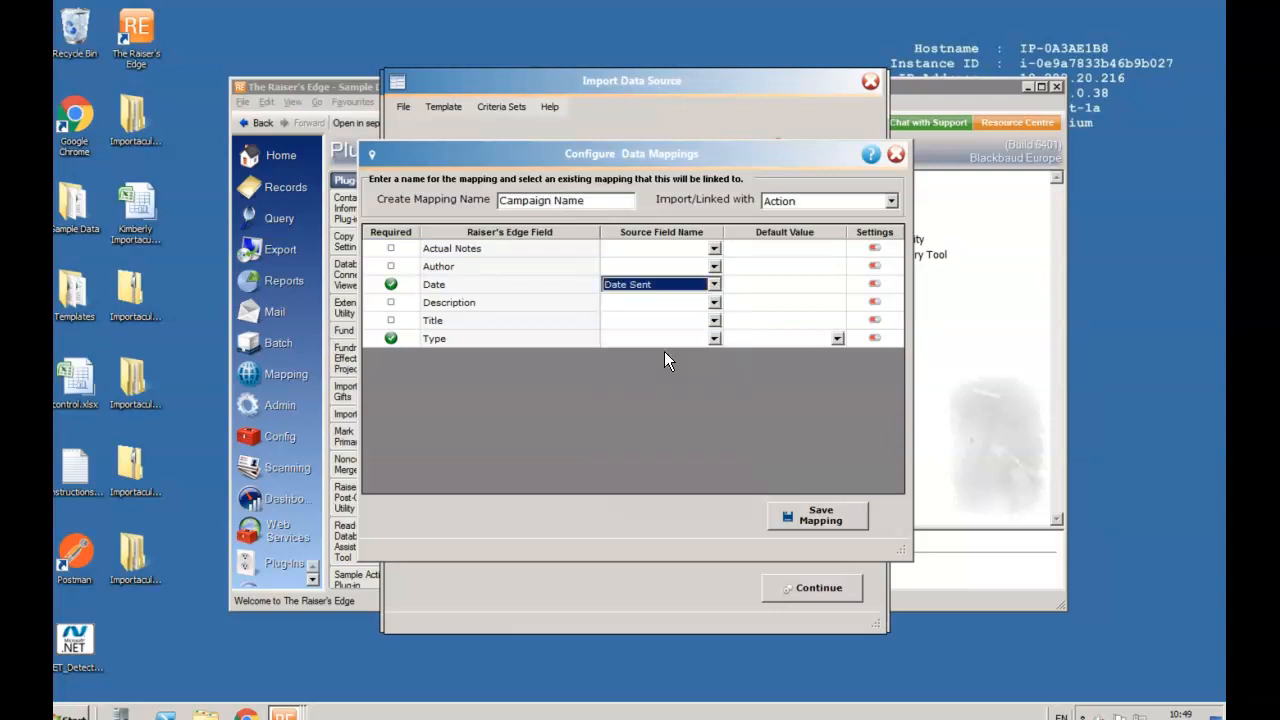
- Set the notepad mapping's default Type to Email, map Title to Campaign Name, and save the mapping and template
click(838, 339)
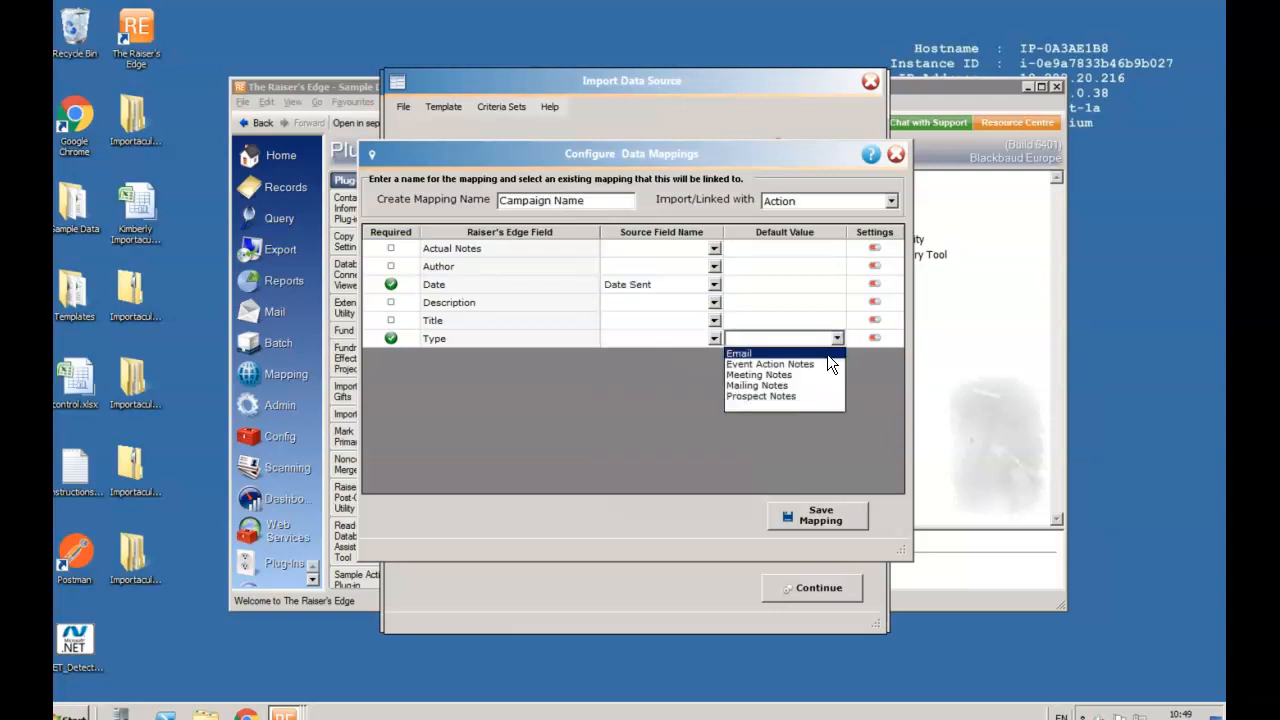
click(827, 354)
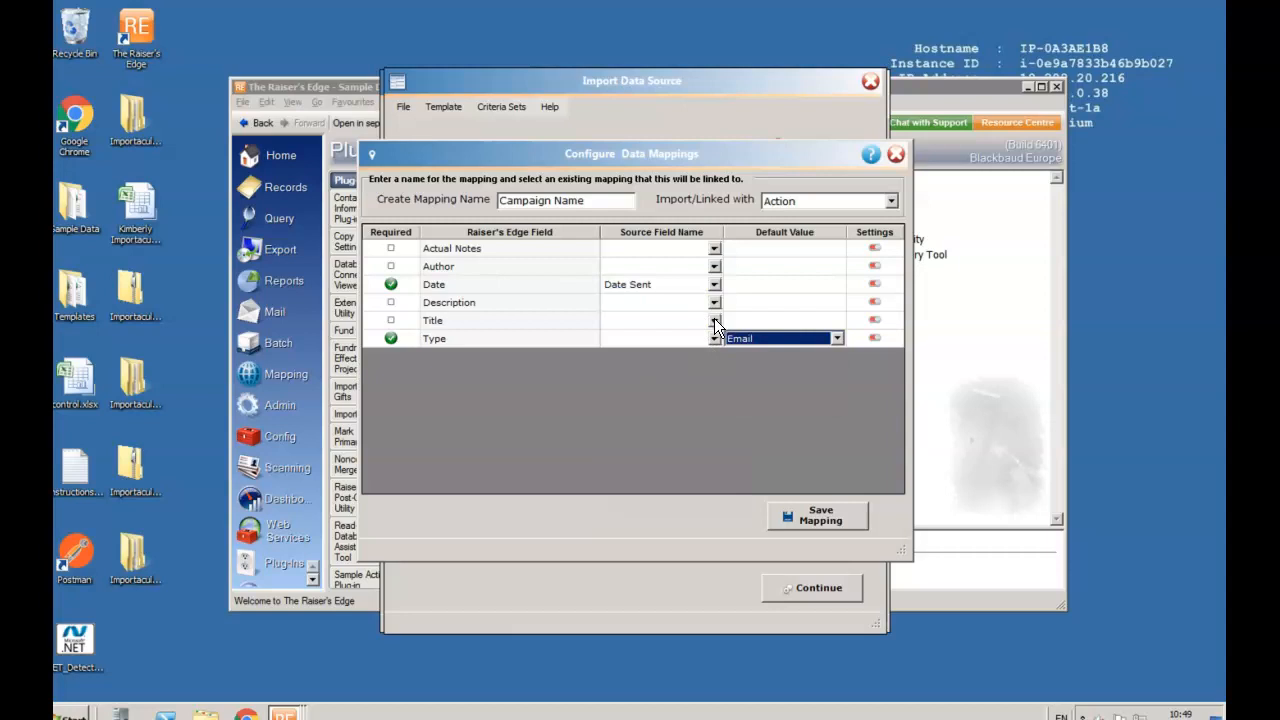
click(713, 320)
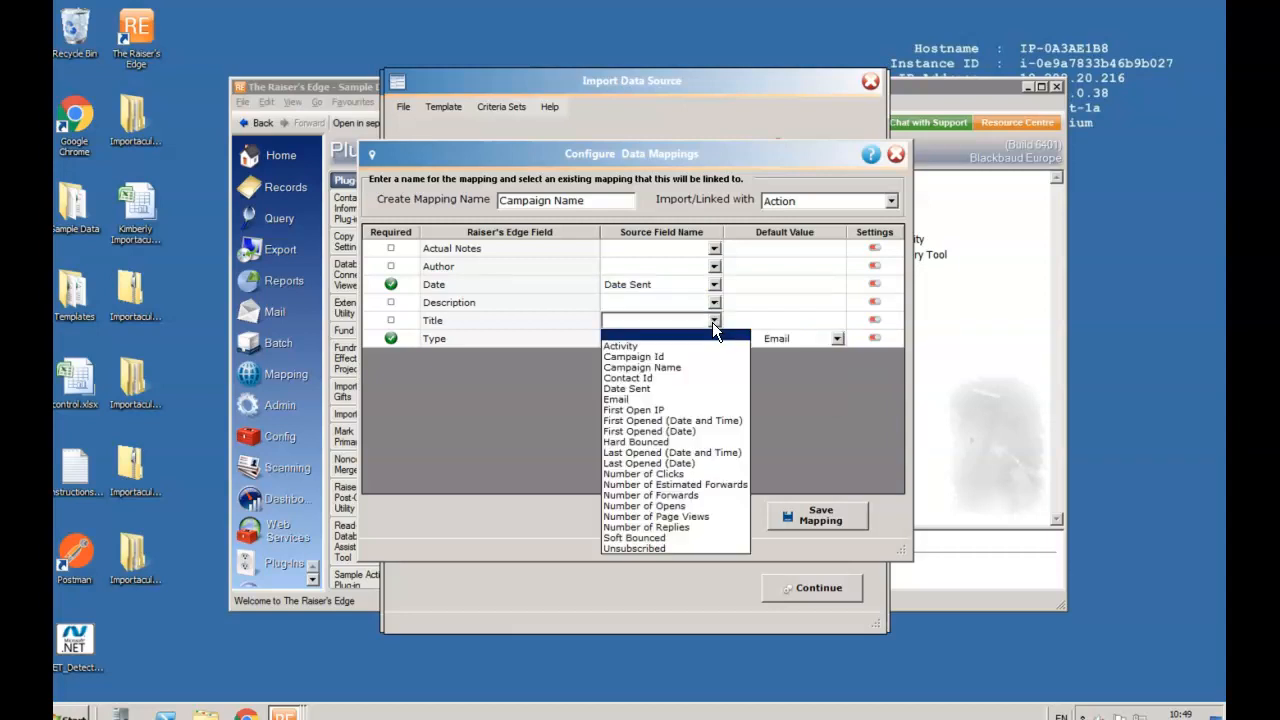
click(671, 363)
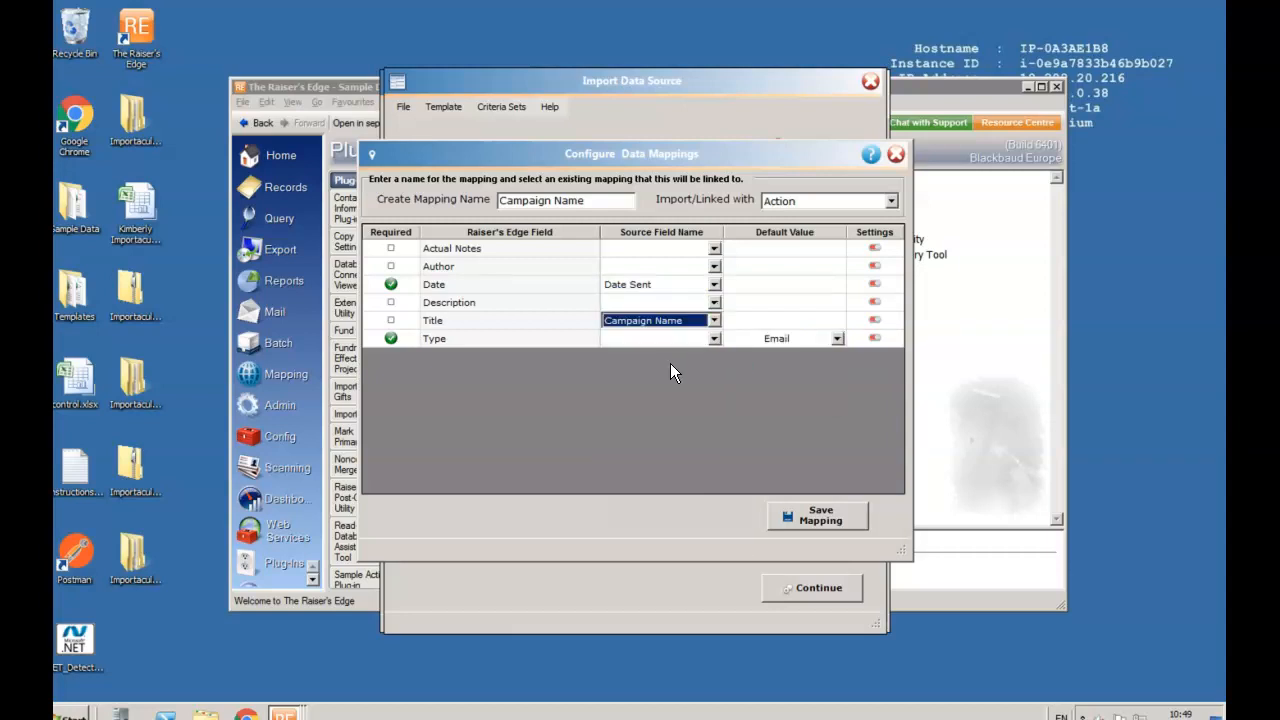
click(820, 515)
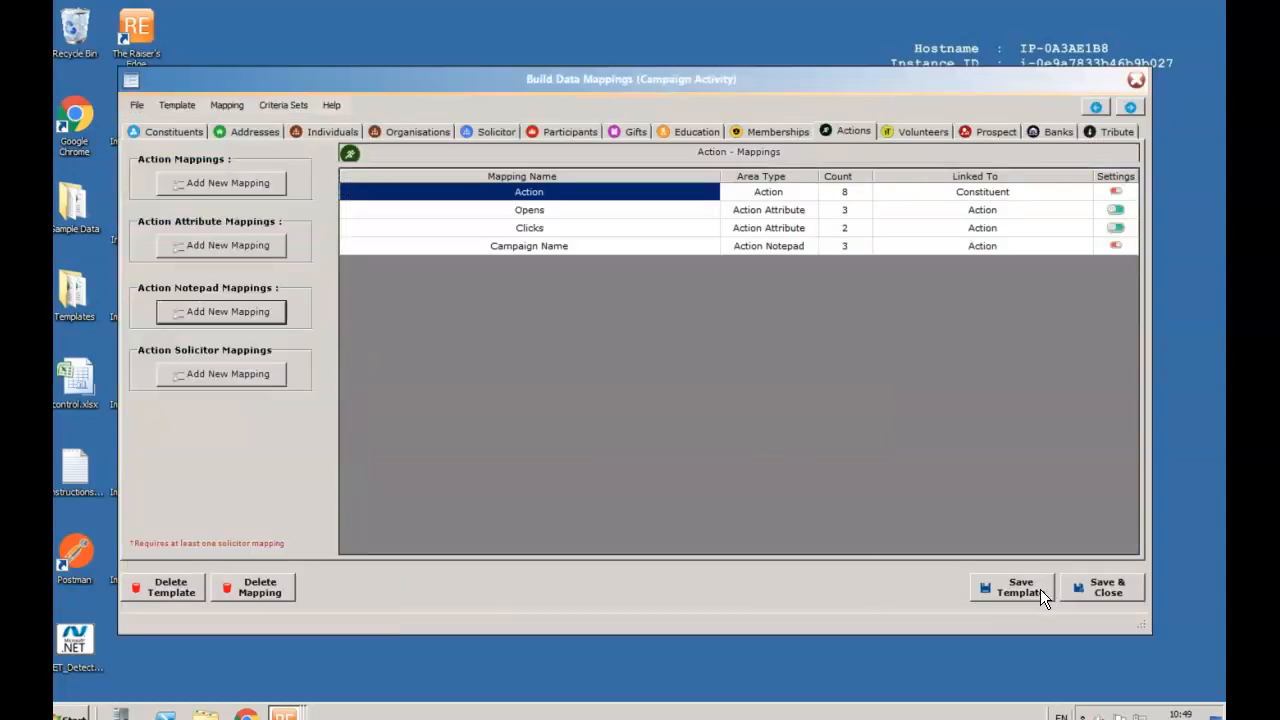
click(1089, 589)
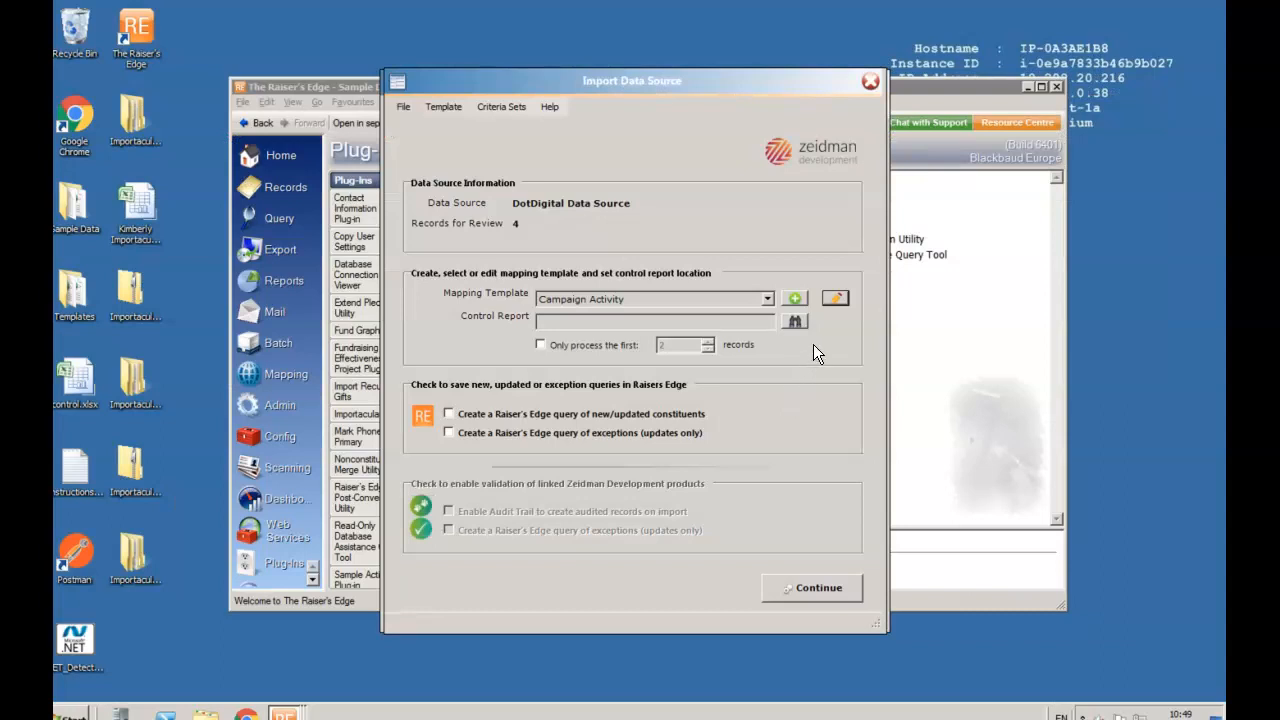
- Use the existing control.xlsx as control report, enable the query of new/updated constituents, and continue to the data review
click(795, 322)
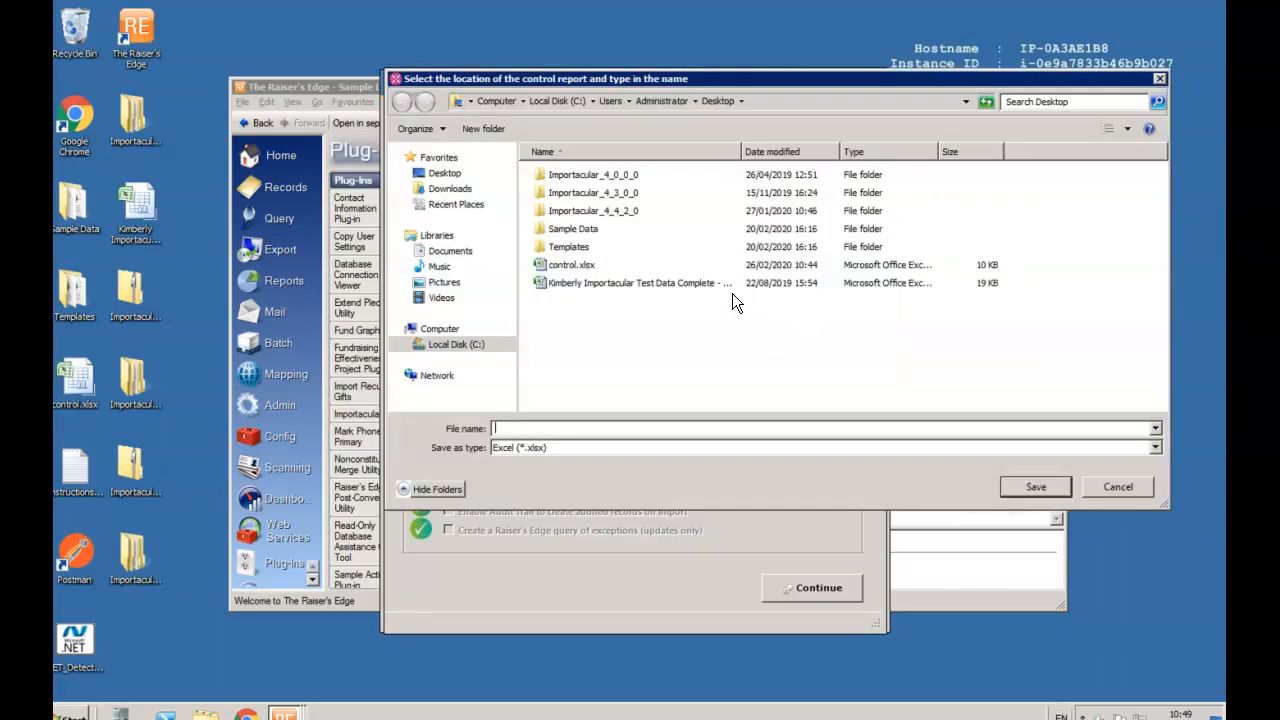
double_click(585, 265)
click(688, 364)
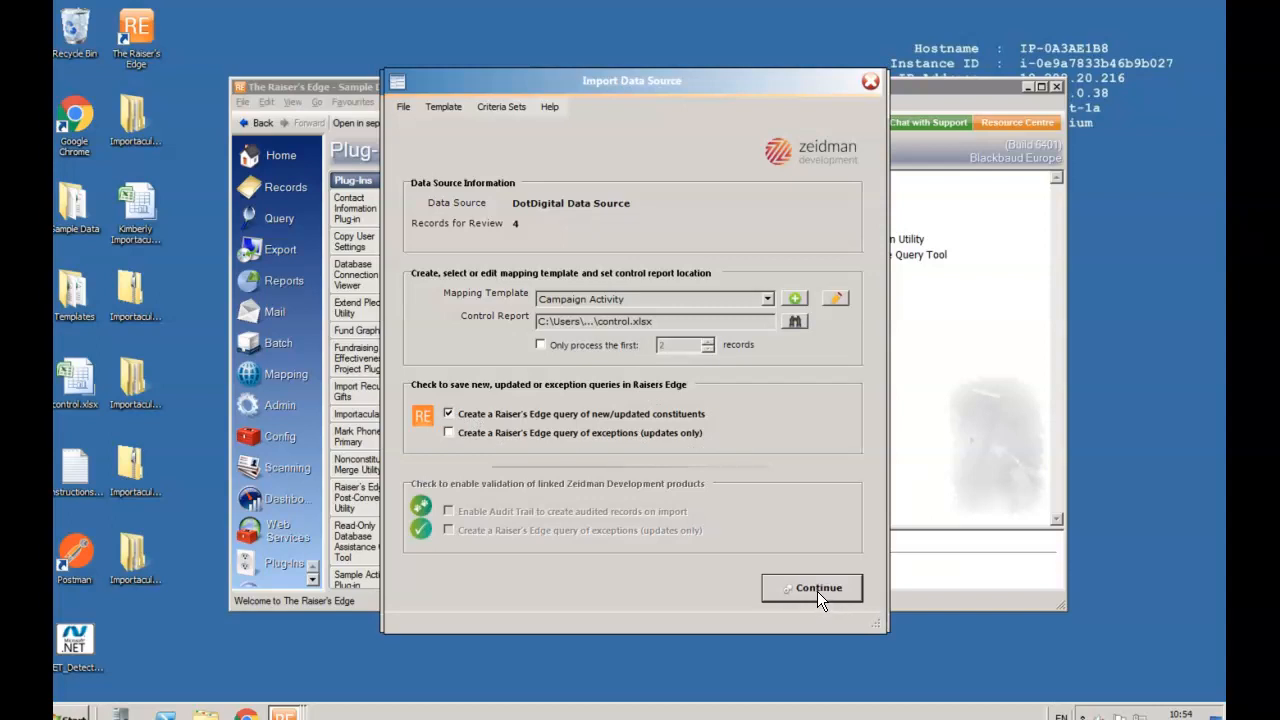
click(817, 591)
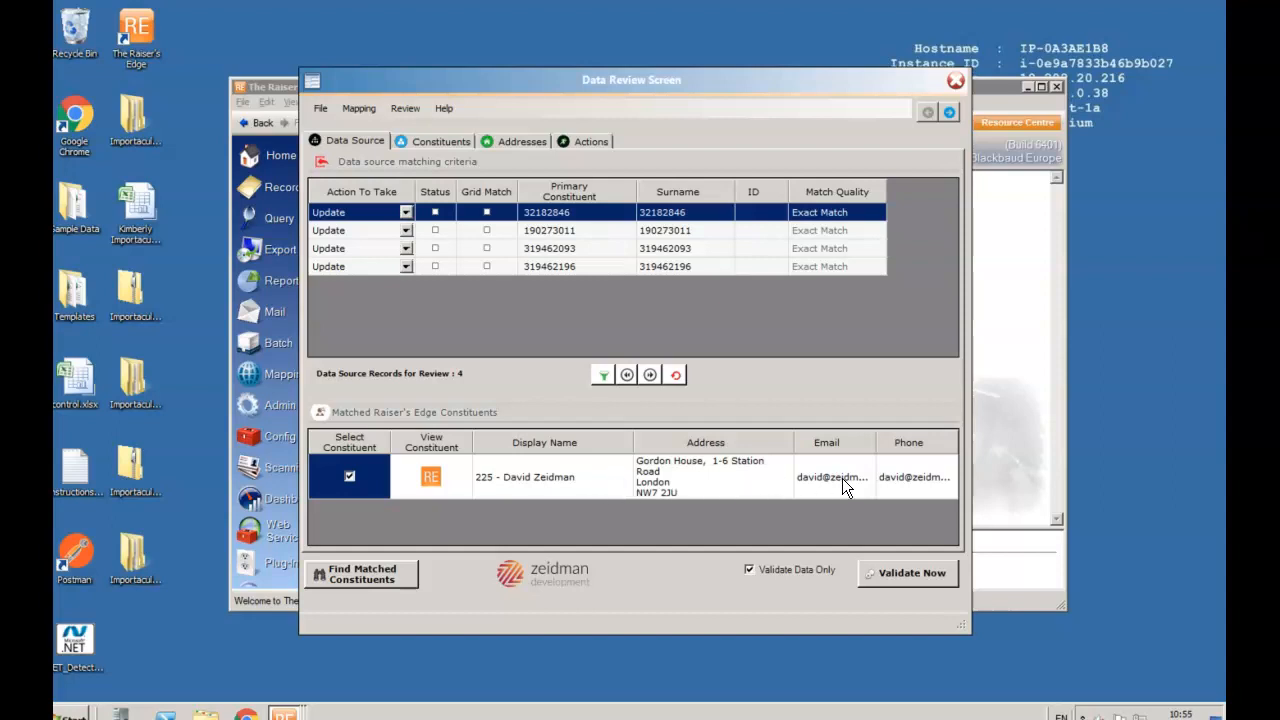
- Review the matched constituent for each remaining data source record and check the preferred e-mail values in the address data
click(553, 230)
click(557, 249)
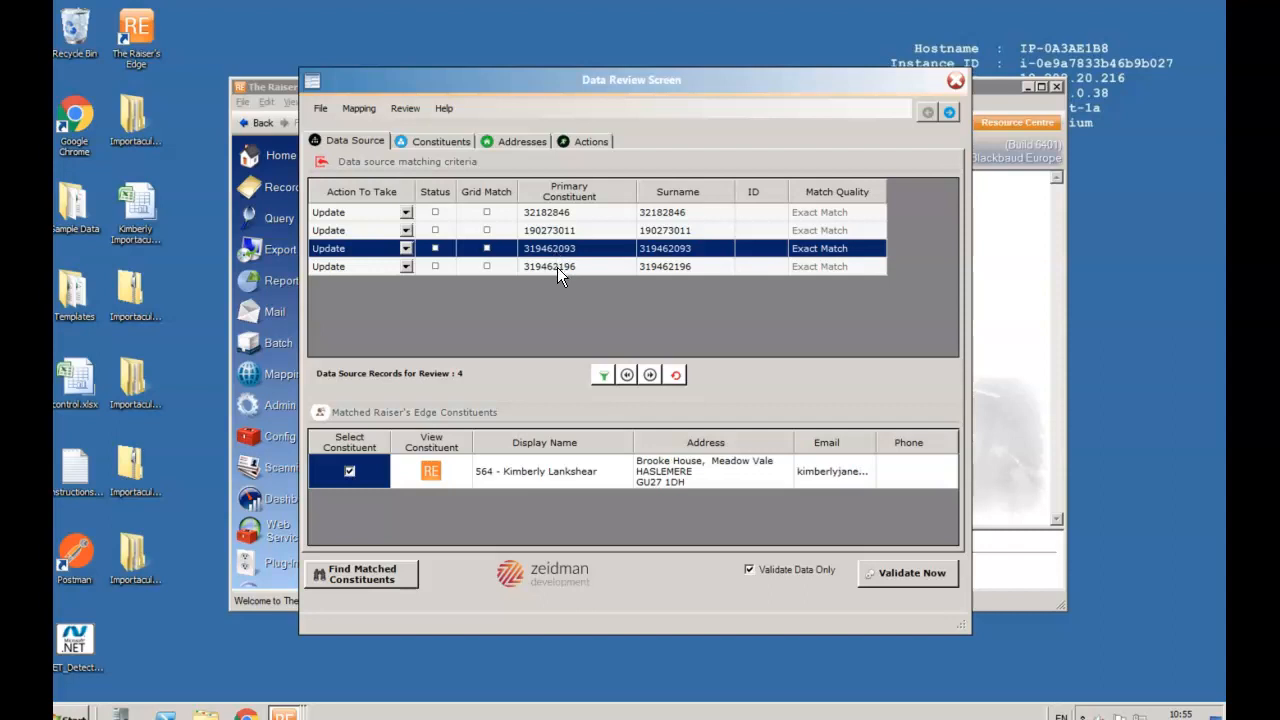
click(557, 267)
click(508, 141)
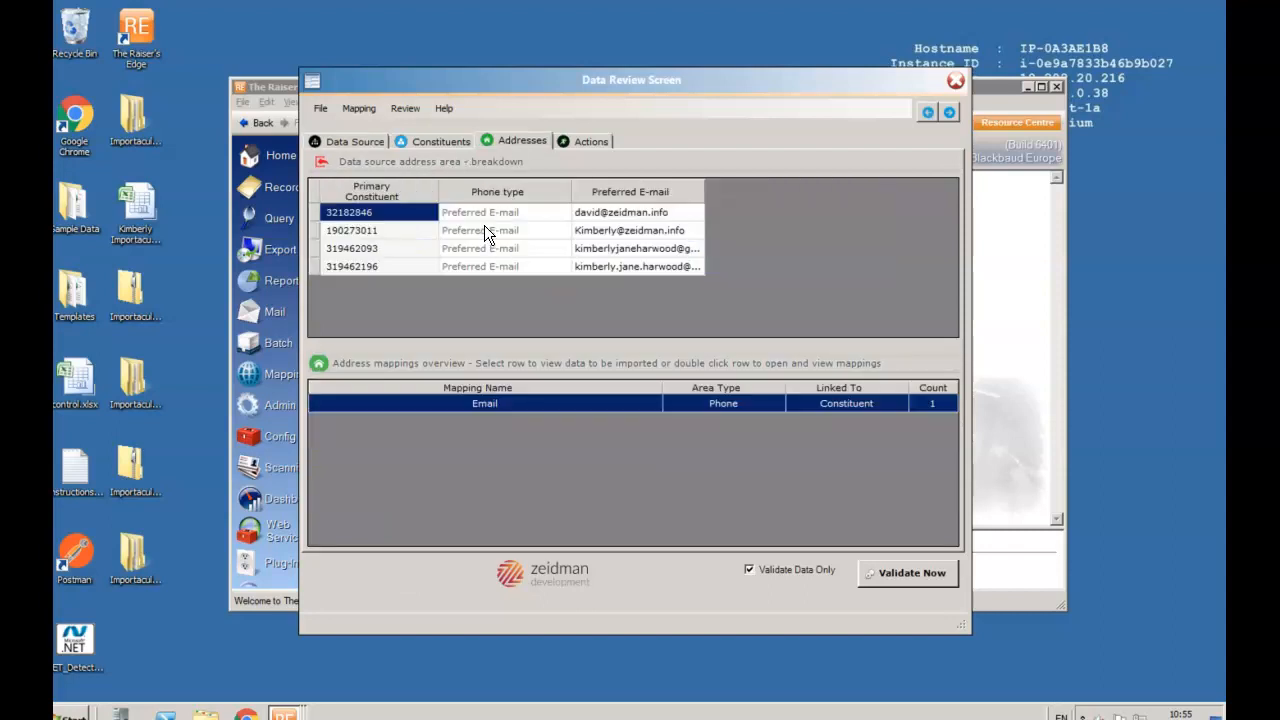
click(625, 211)
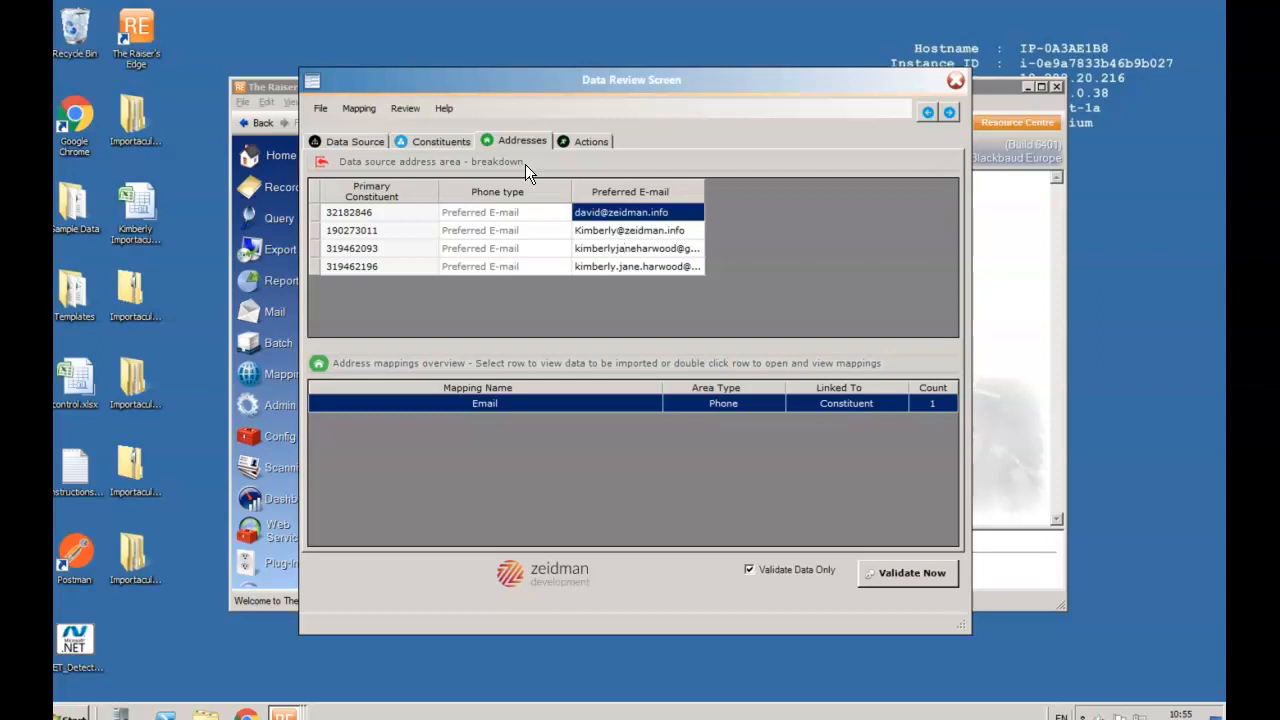
- Review the action data for import, including the Action fields and the Opens, Campaign Name and Clicks mappings
click(584, 141)
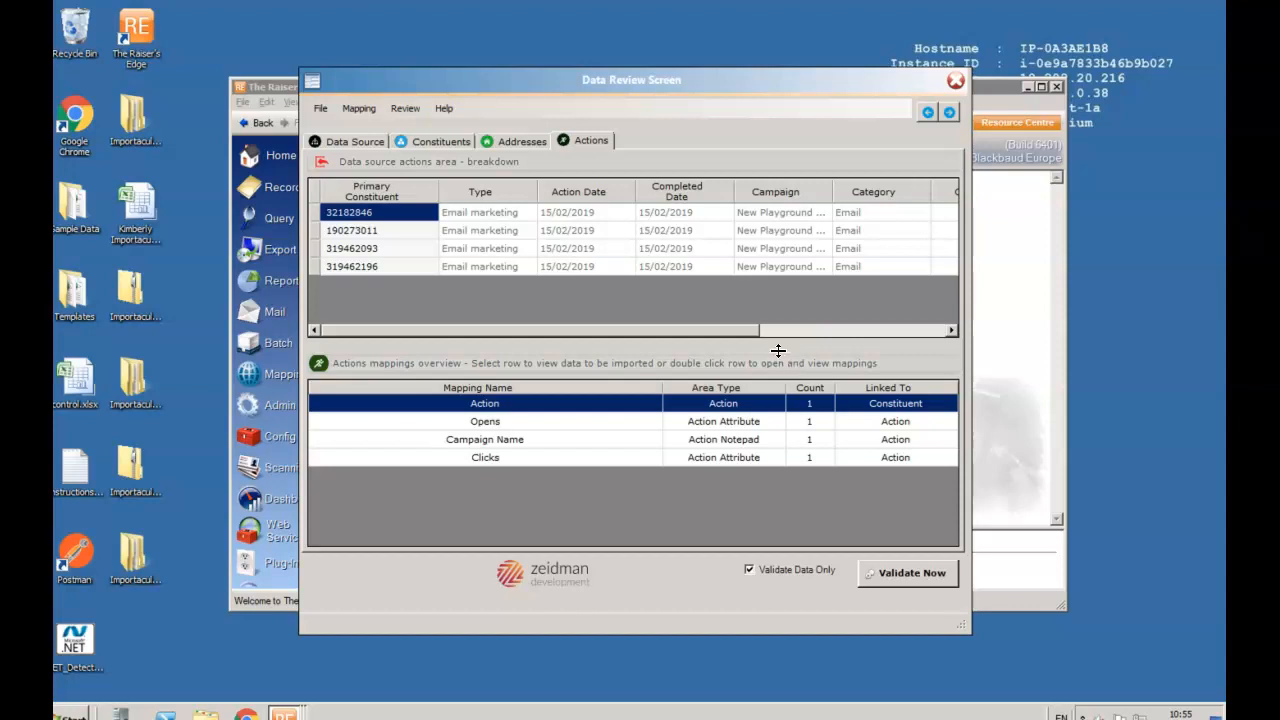
click(952, 331)
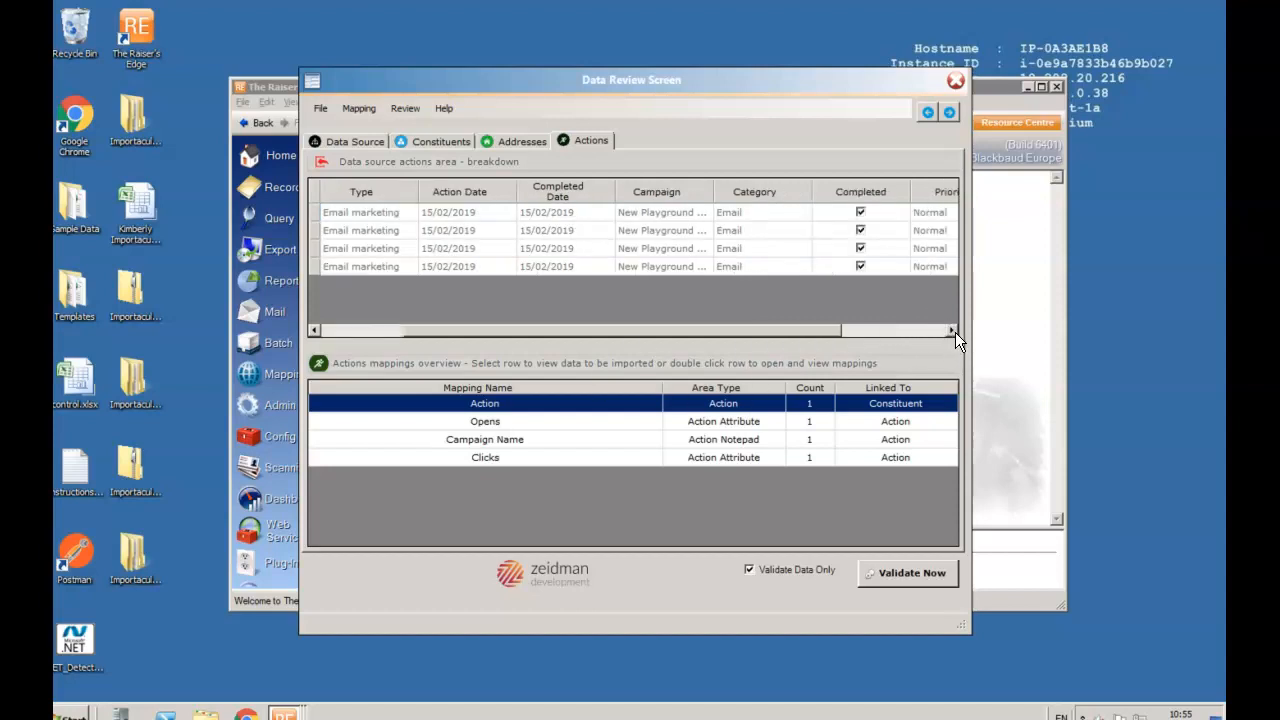
click(952, 331)
click(952, 331)
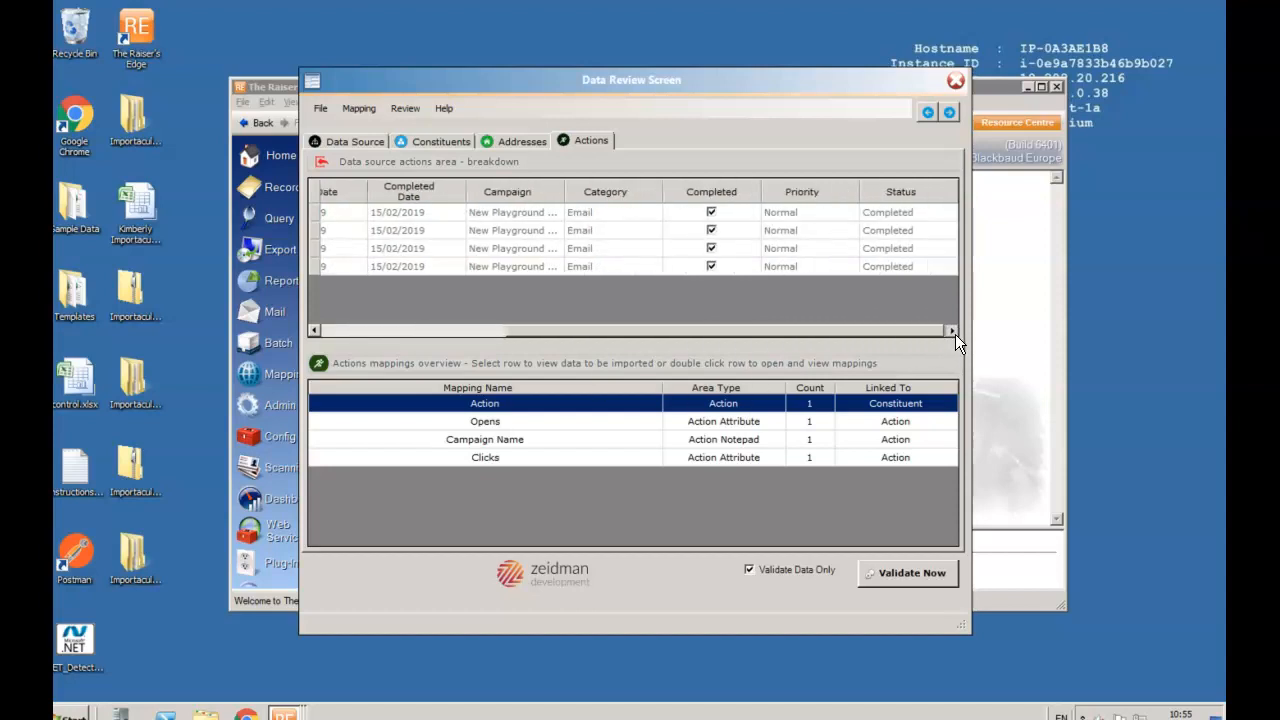
click(558, 420)
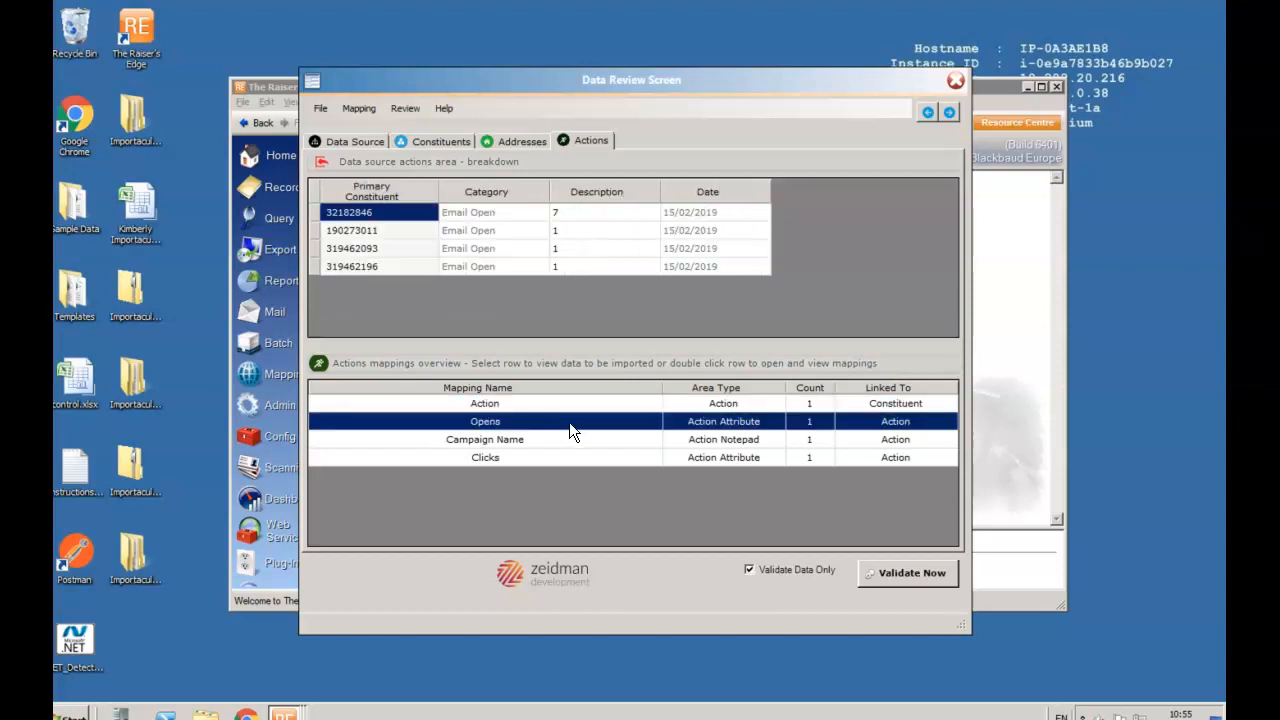
click(569, 439)
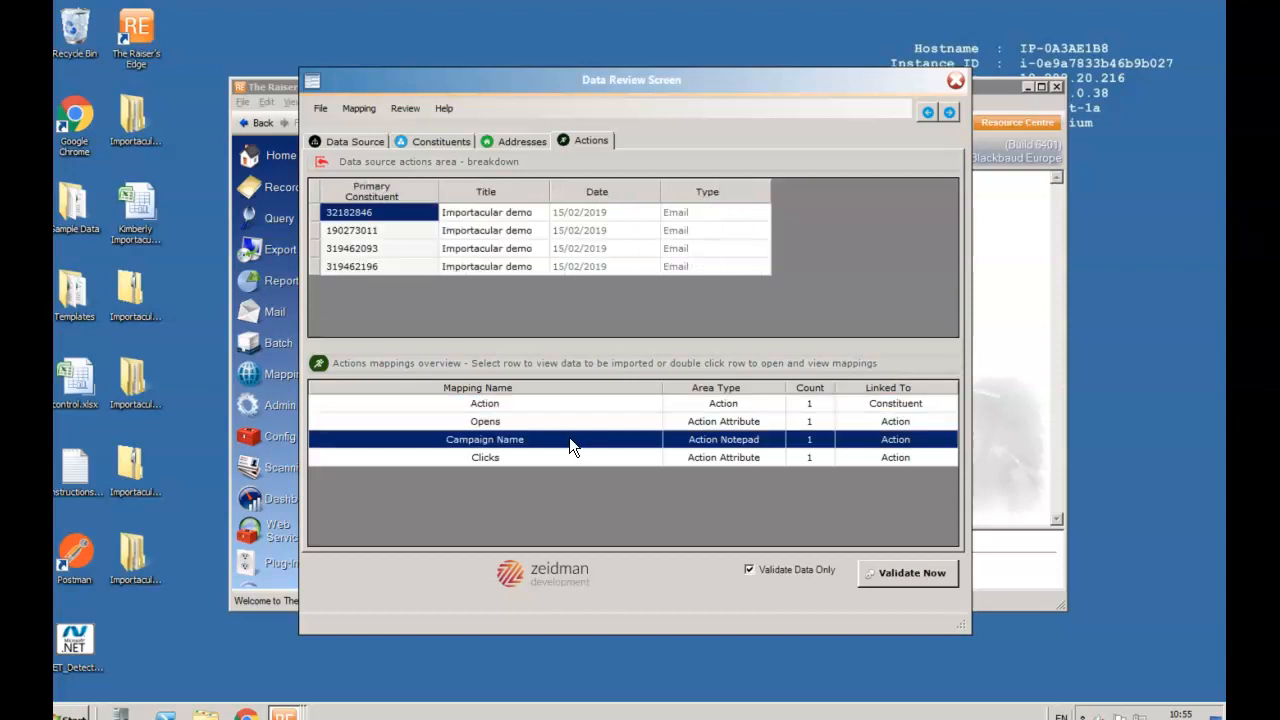
click(572, 459)
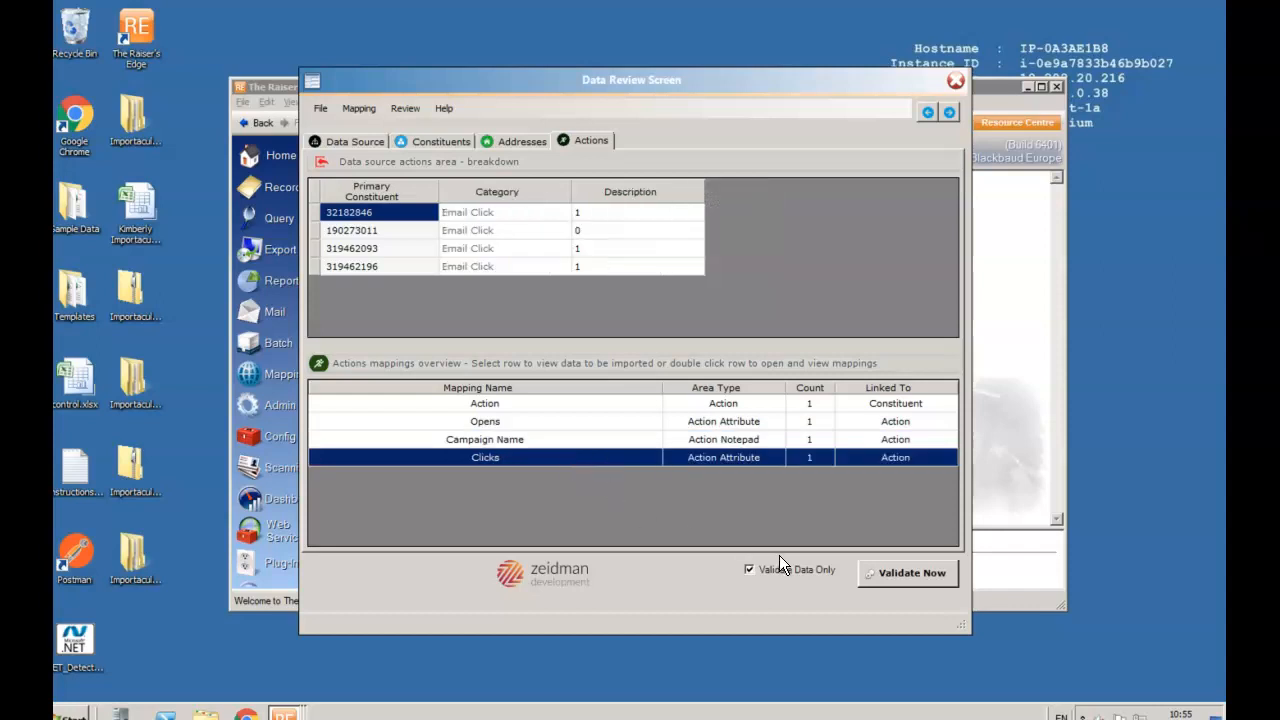
- Run a validation-only pass on the data source records and dismiss the import summary report
click(349, 142)
click(937, 578)
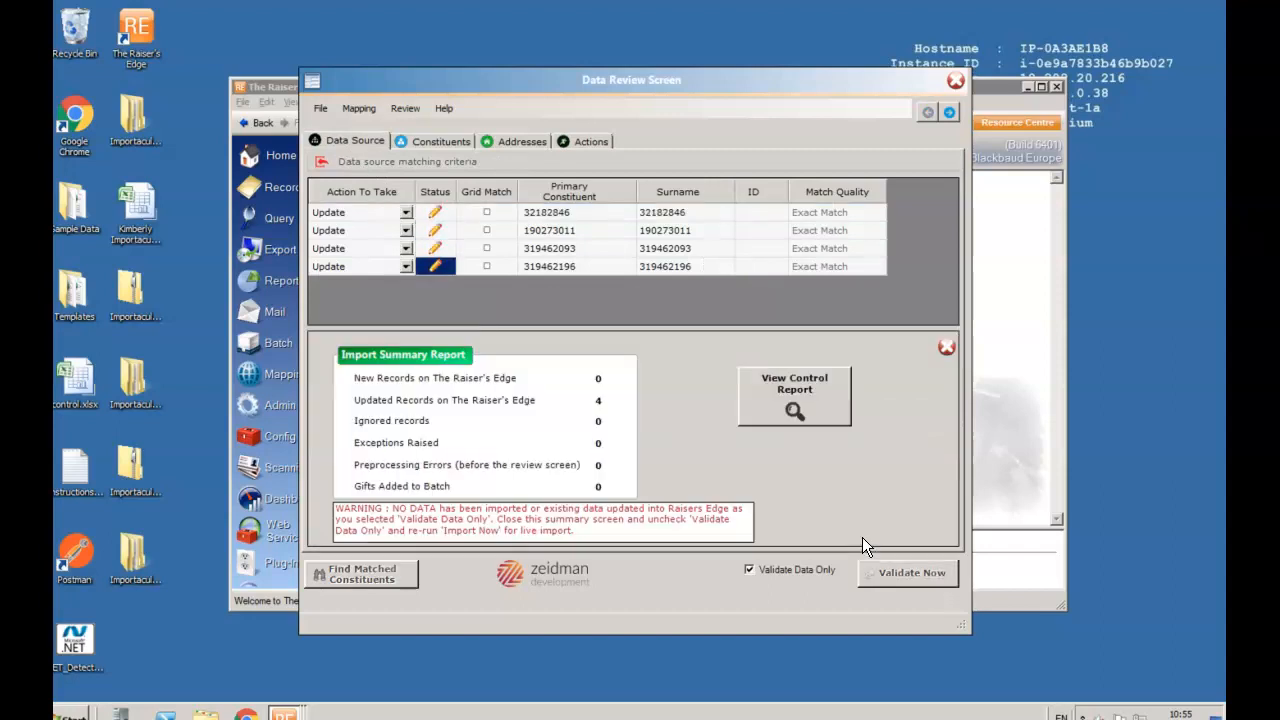
click(946, 347)
- Run the live import with Validate Data Only off, save the static query as Dotdigital campaign results, and dismiss the summary
click(755, 568)
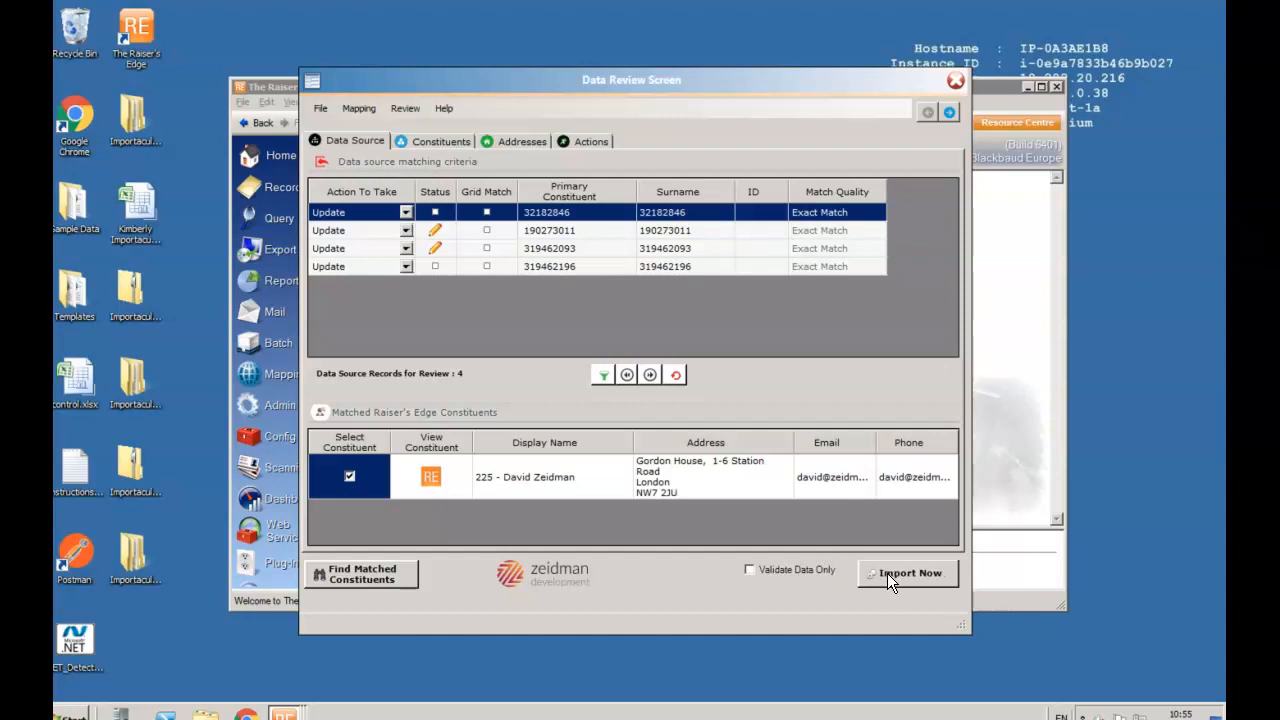
click(885, 572)
click(648, 400)
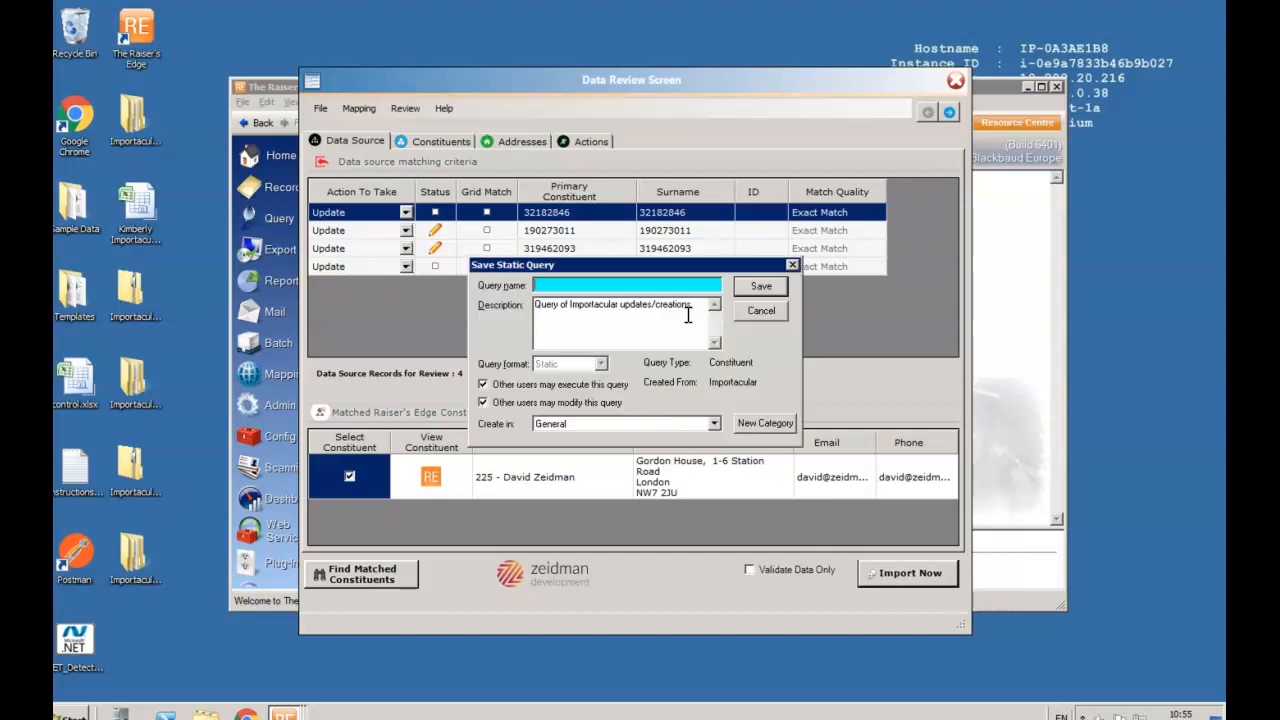
text(Dotdigital campaign iesults)
click(758, 285)
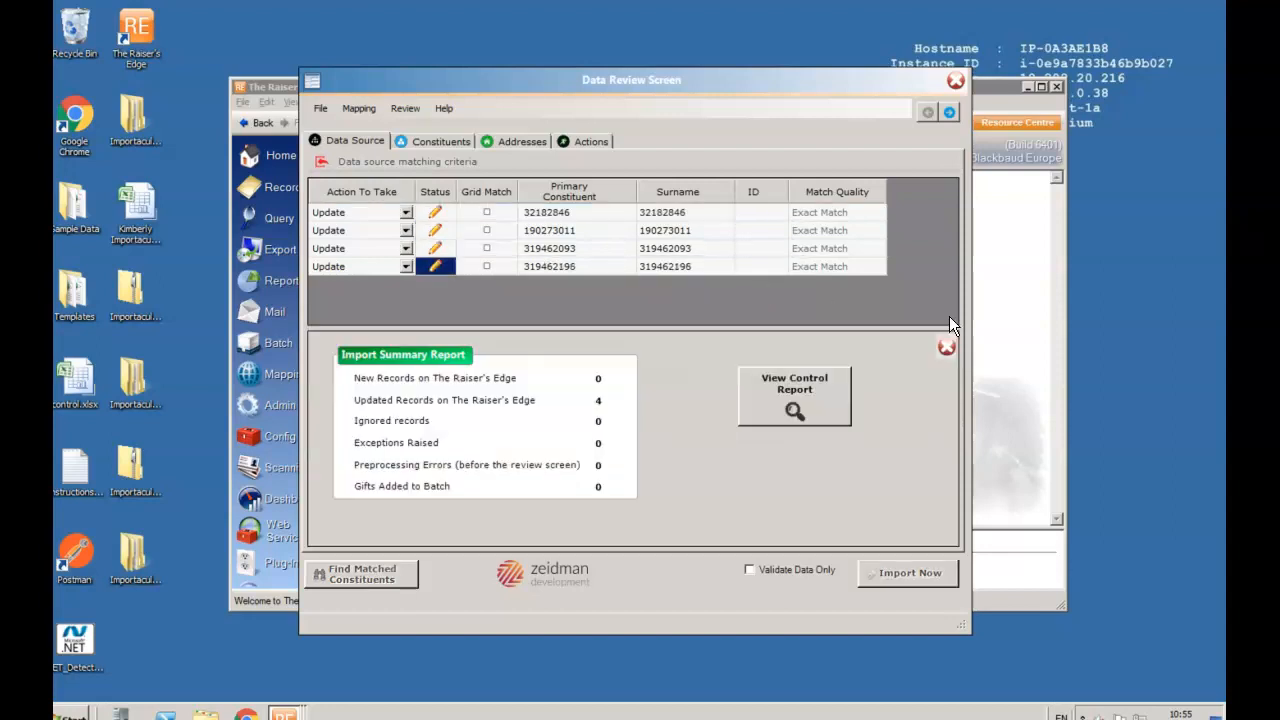
click(946, 346)
- Close the Importacular windows and open the Dotdigital campaign results query
click(956, 80)
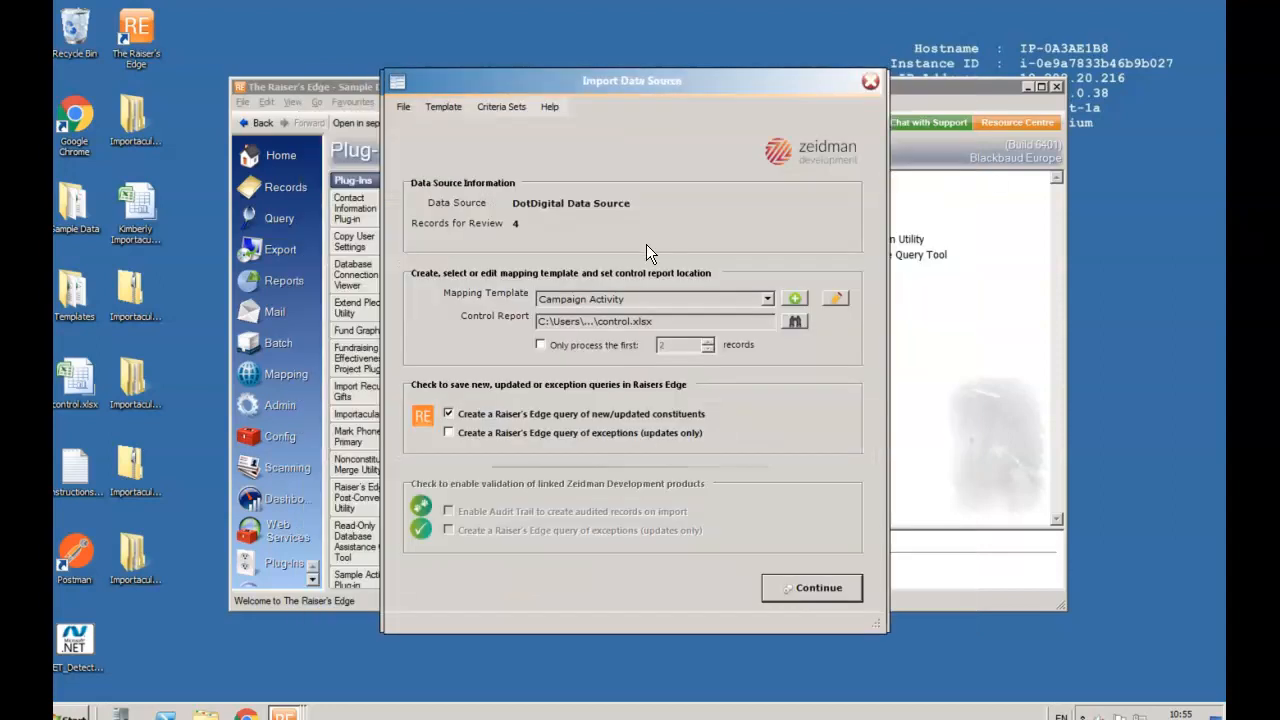
click(869, 82)
click(876, 83)
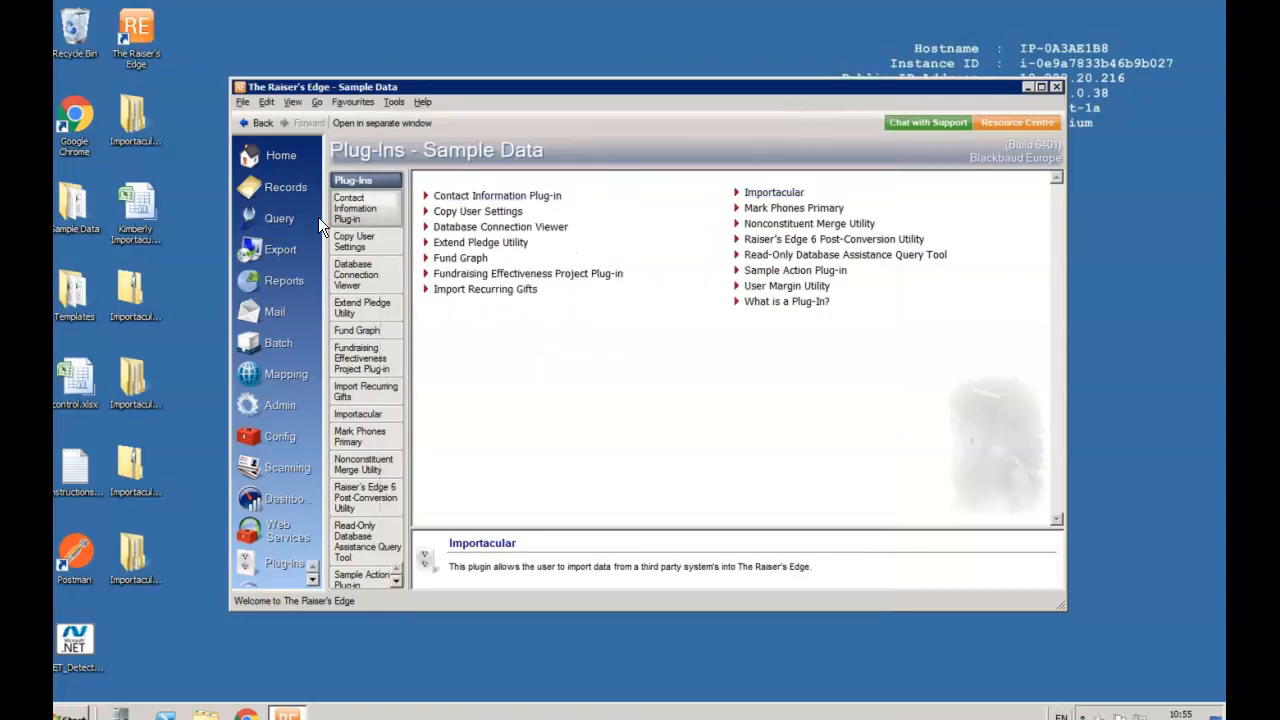
click(288, 220)
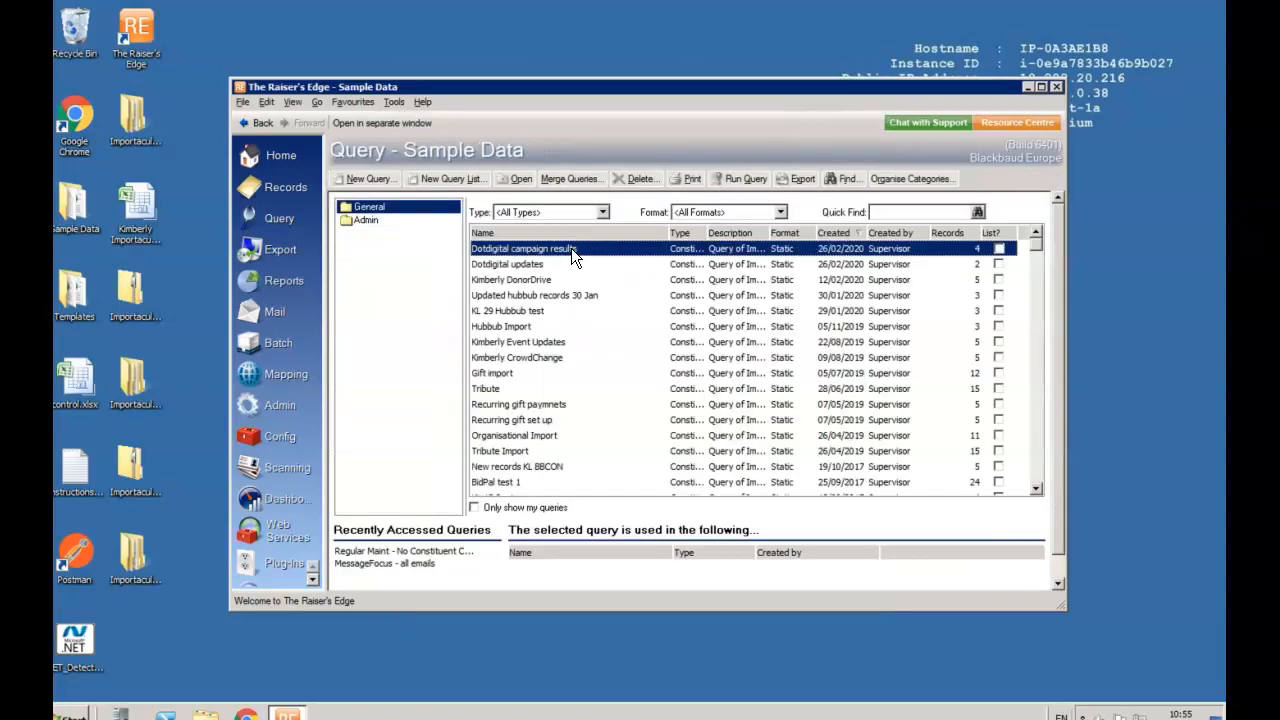
double_click(570, 249)
- Add the favourite fields Name and Constituent ID to the query output and show the results
click(116, 64)
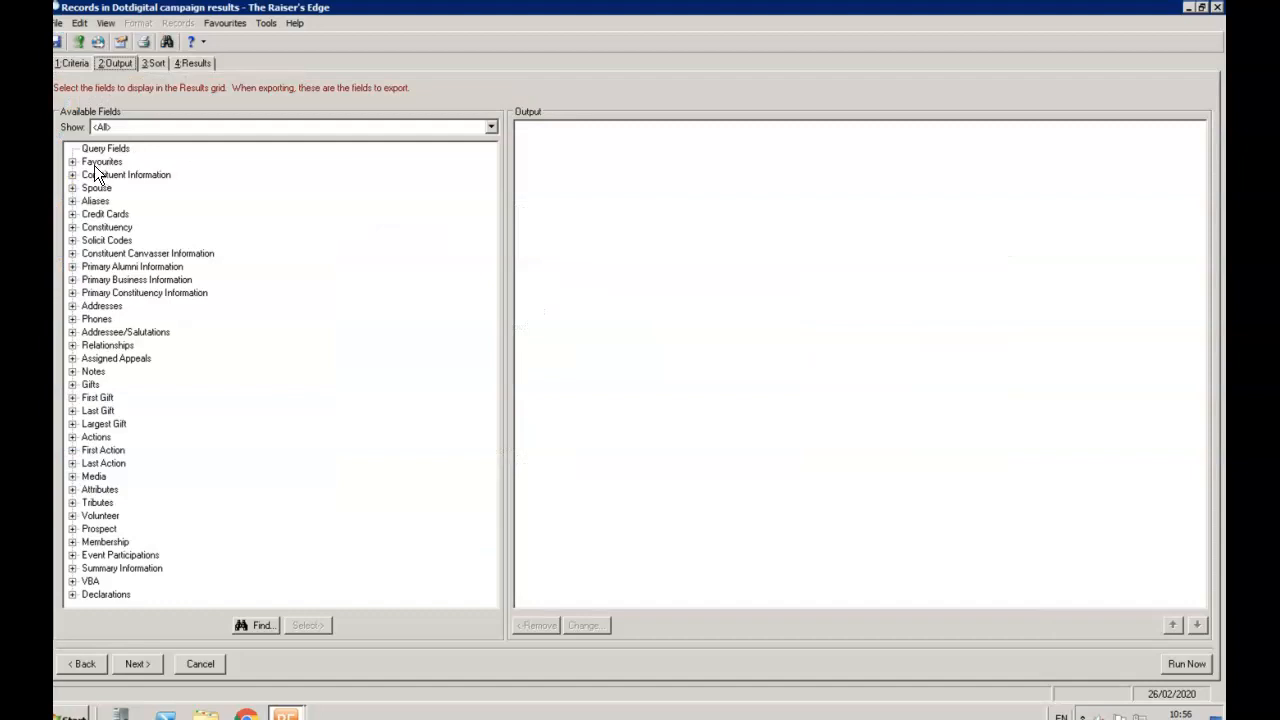
click(72, 162)
double_click(110, 174)
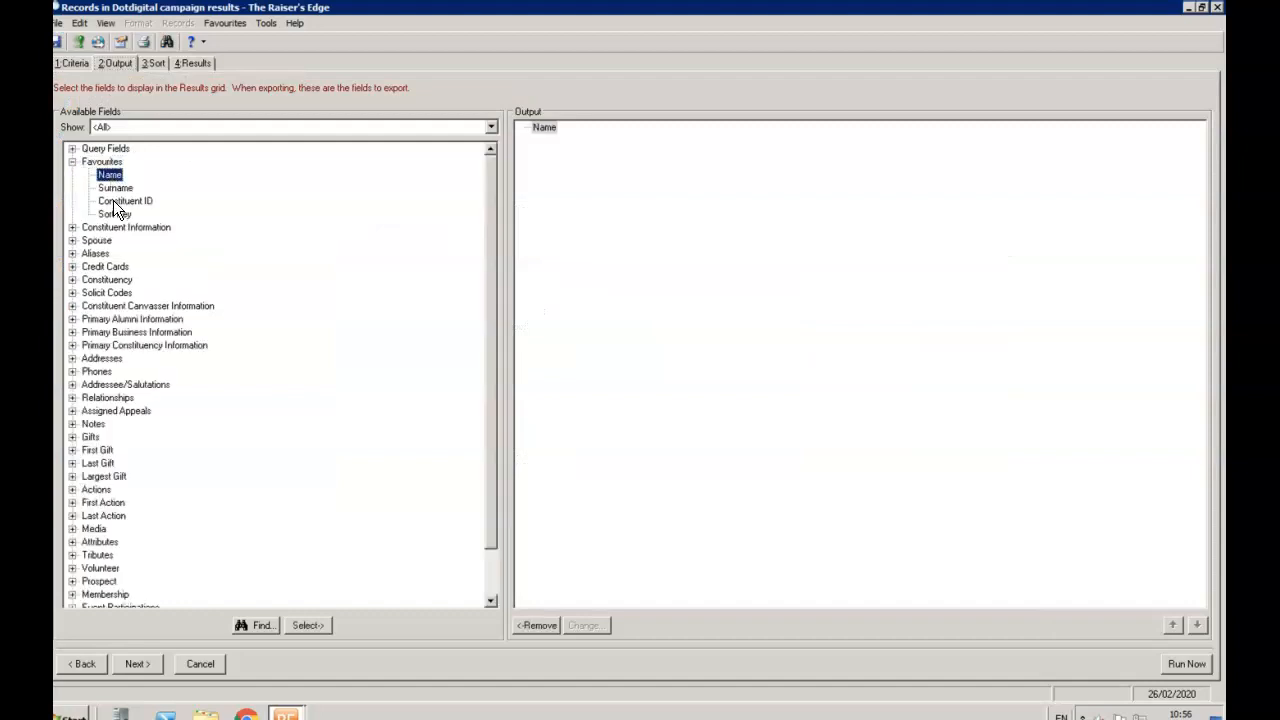
double_click(113, 200)
click(192, 63)
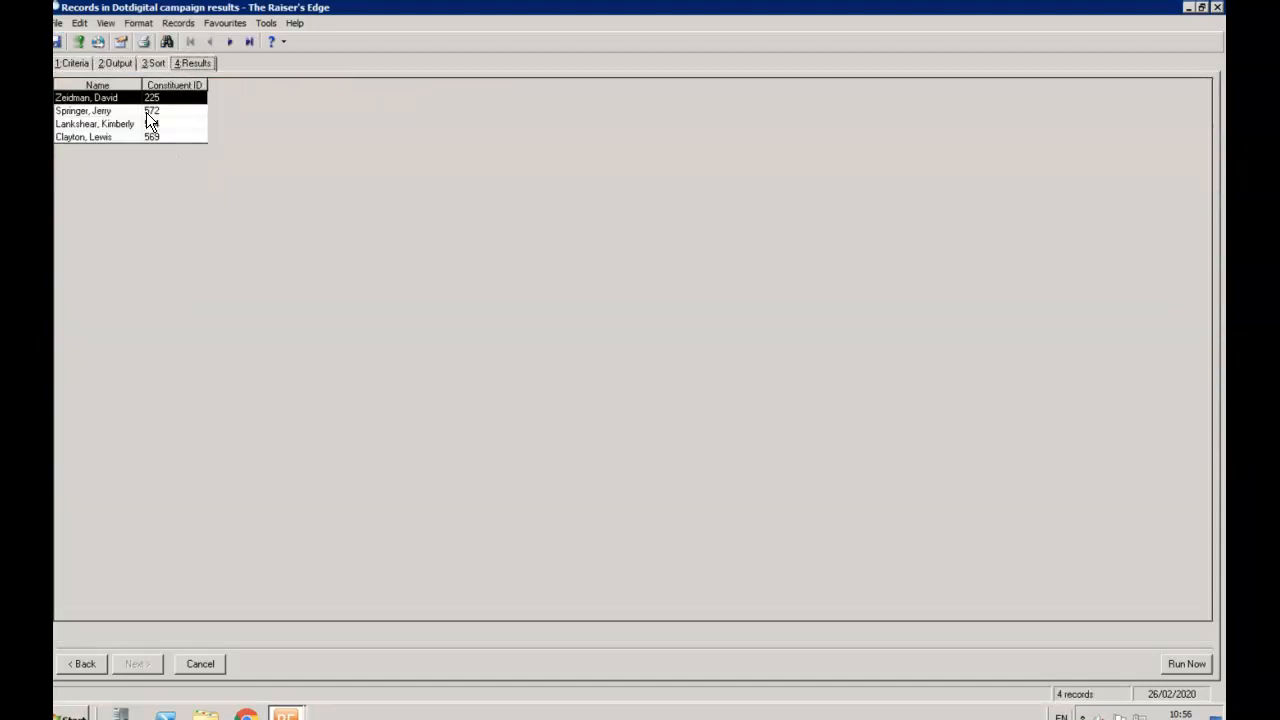
- Open the first constituent in the query results and view the details of their Email marketing action dated 15/02/2019
double_click(125, 97)
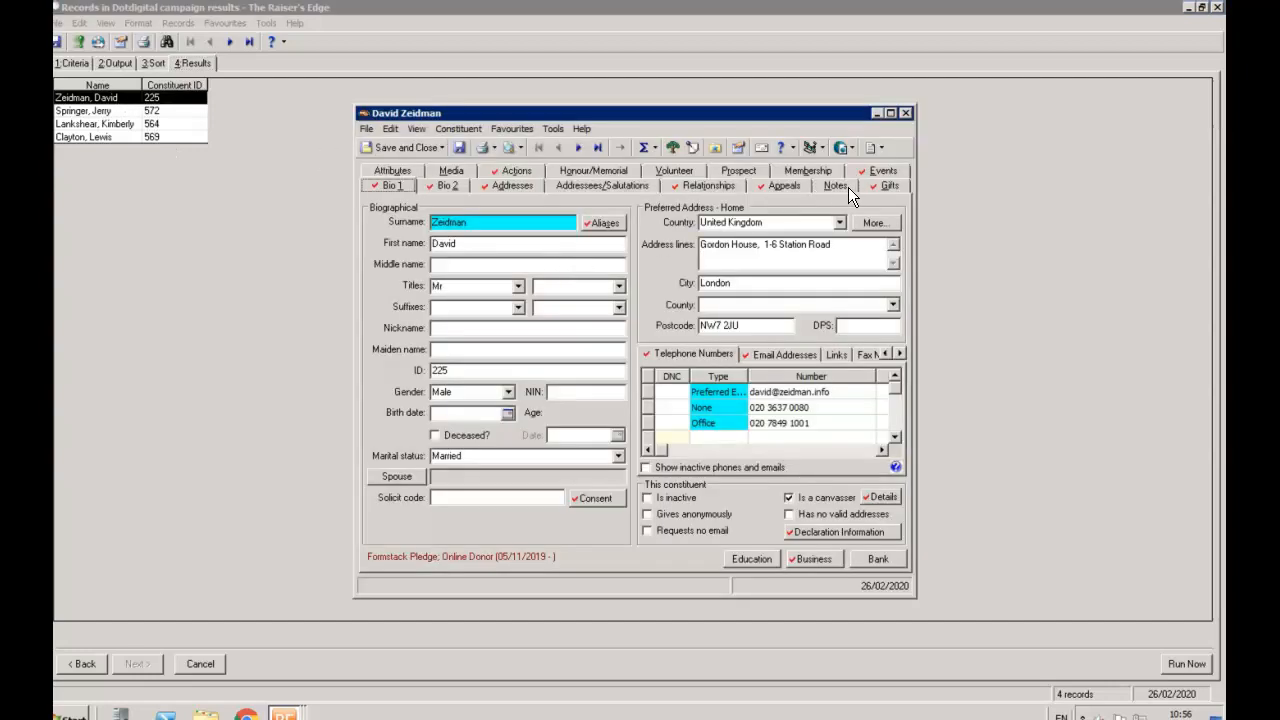
click(507, 171)
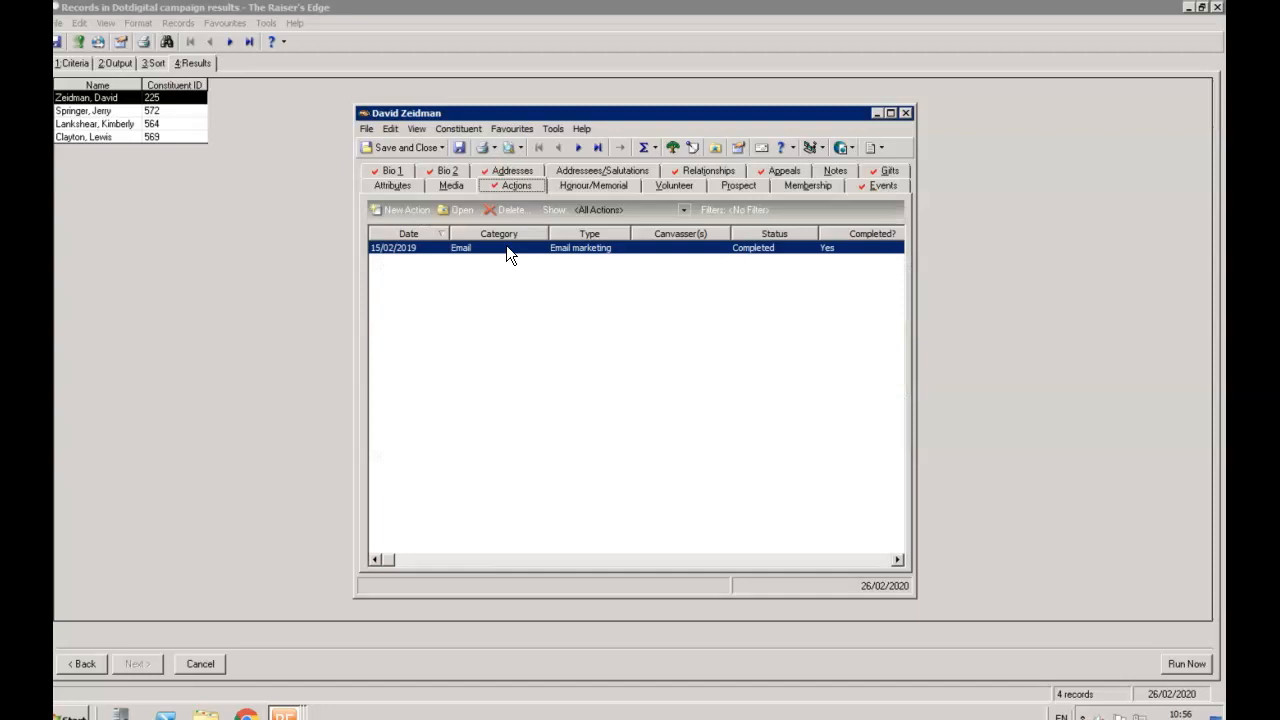
double_click(569, 249)
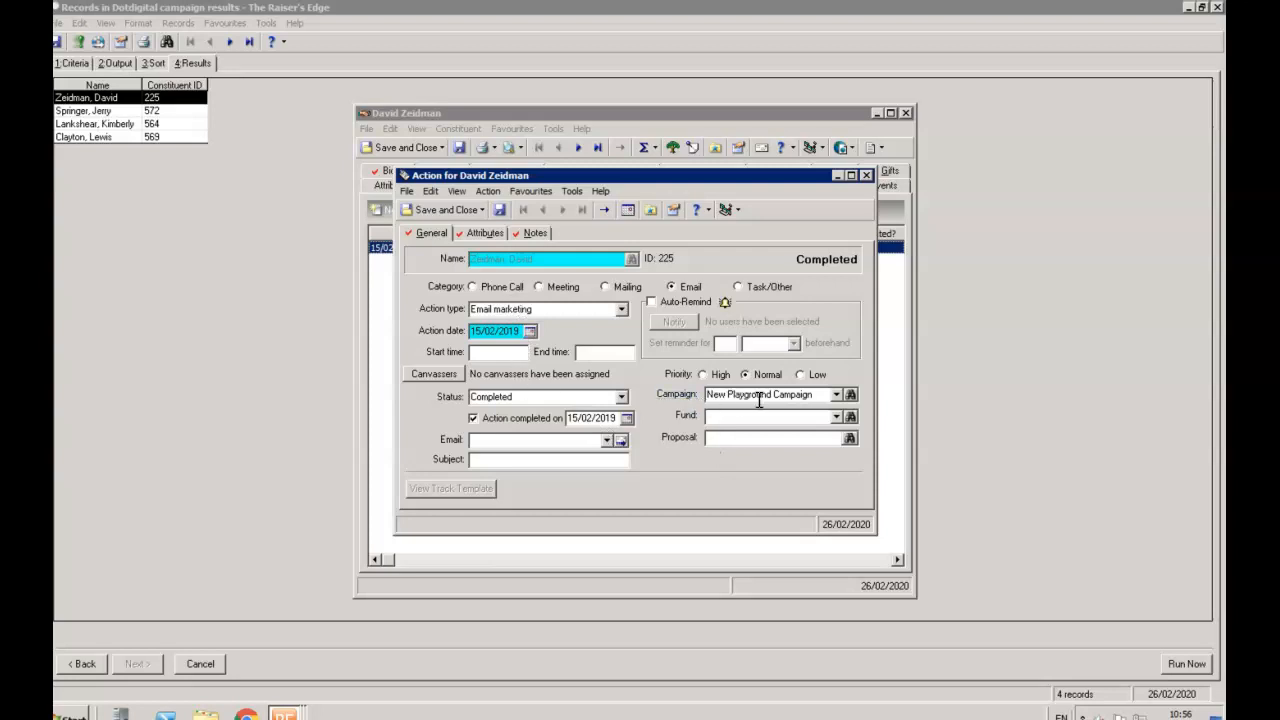
- Examine the action's attributes and its Email notepad, and save and close the notepad
click(479, 232)
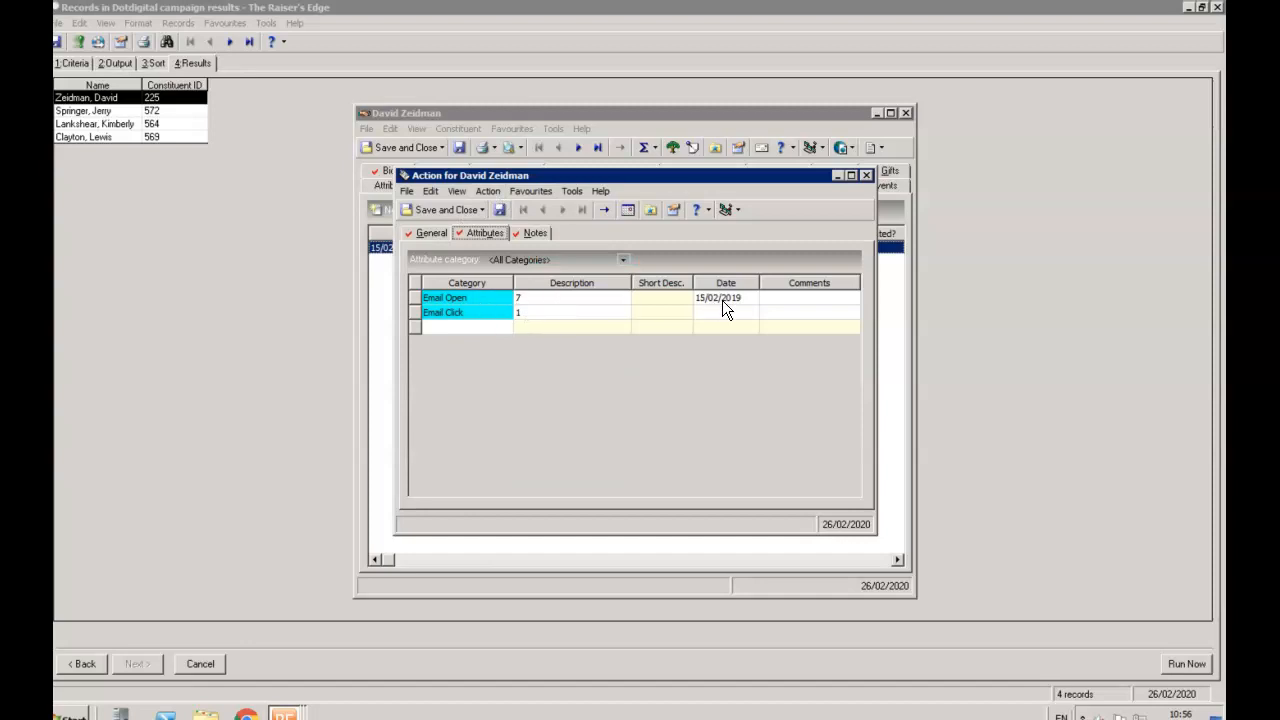
click(530, 236)
double_click(560, 297)
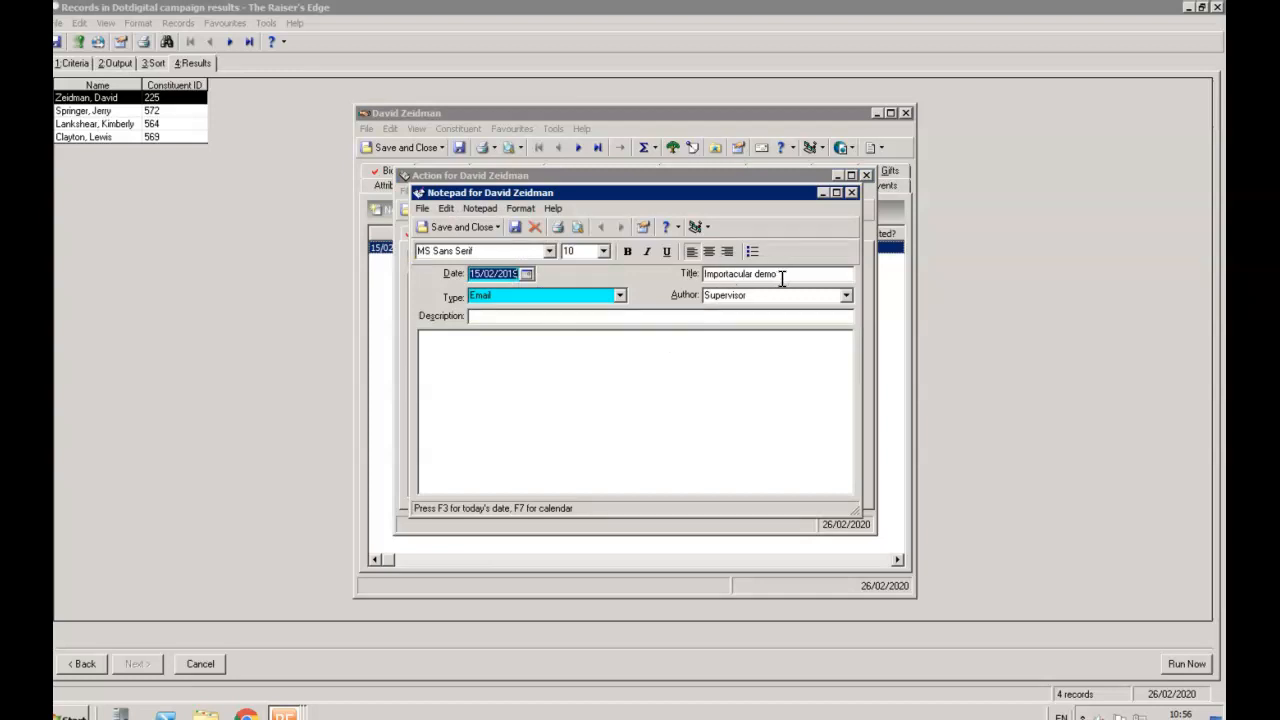
click(461, 227)
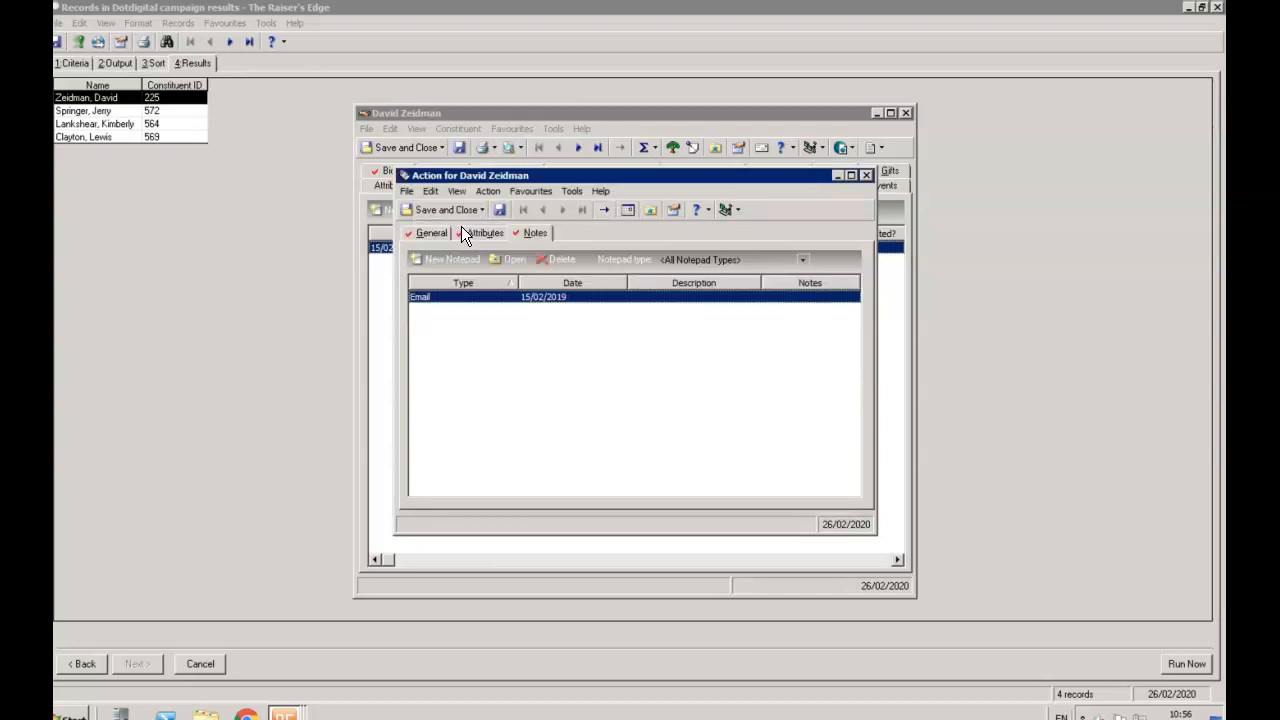